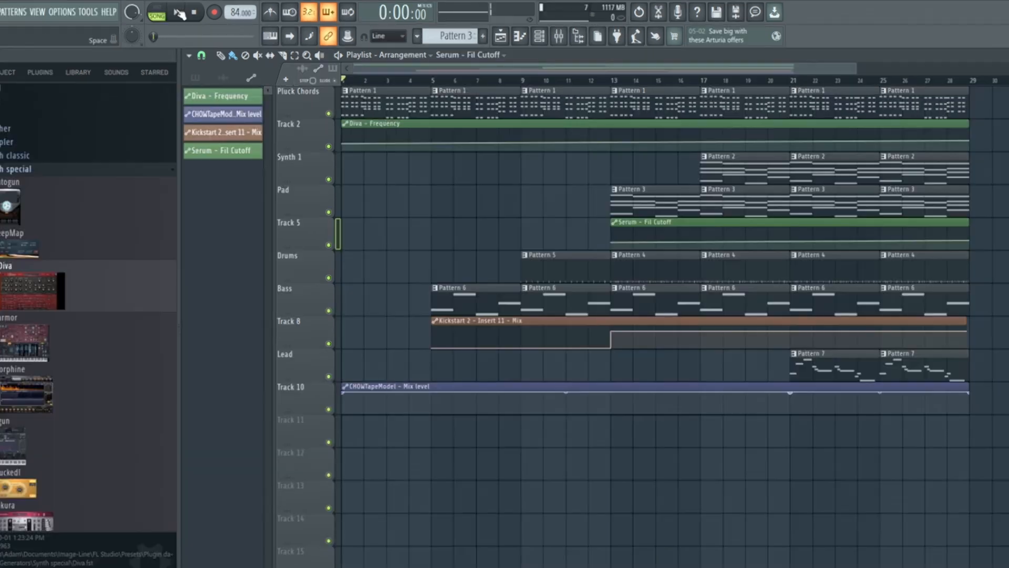
- Play the song, and examine the arrangement's tracks from Pluck Chords to the Riser tracks along the timeline
key("space")
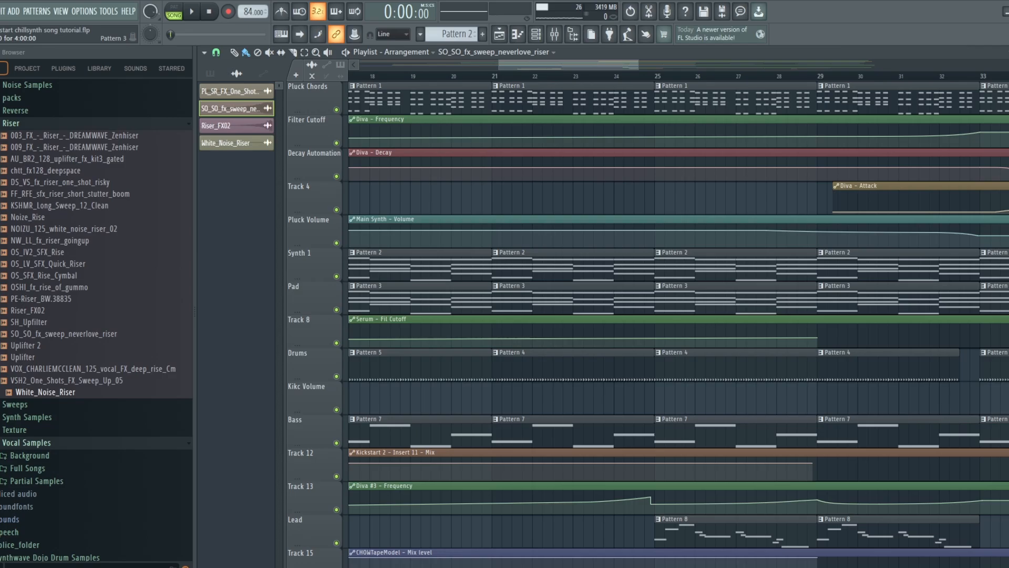
left_click_drag(516, 64, 396, 64)
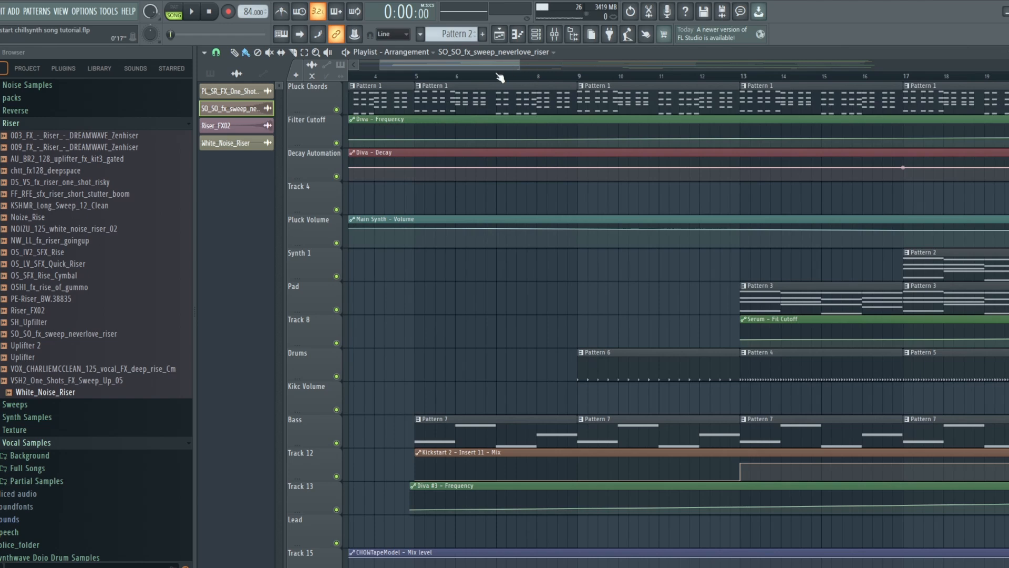
left_click_drag(498, 65, 693, 64)
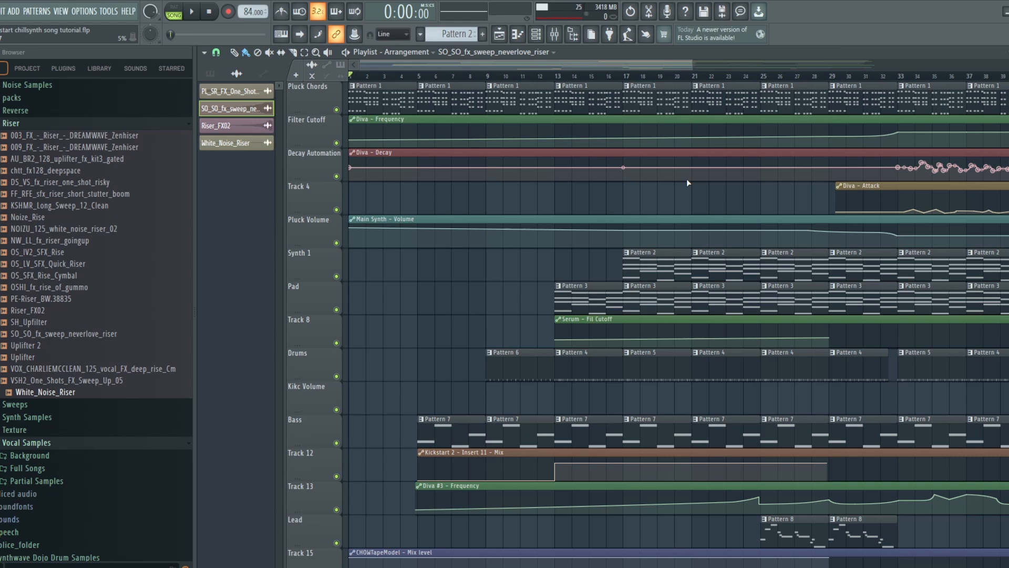
scroll(787, 342, "down", 2)
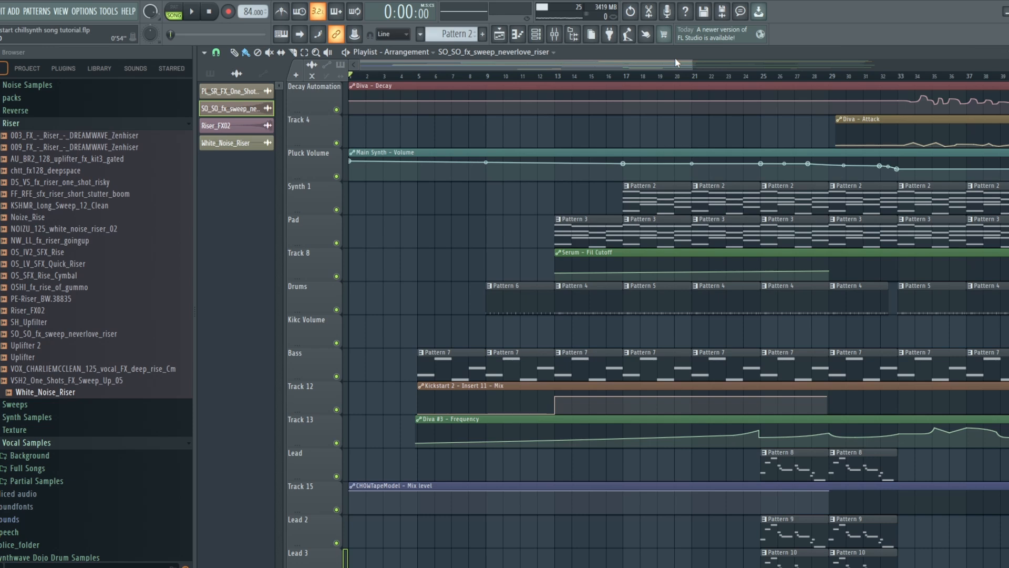
left_click_drag(675, 65, 641, 68)
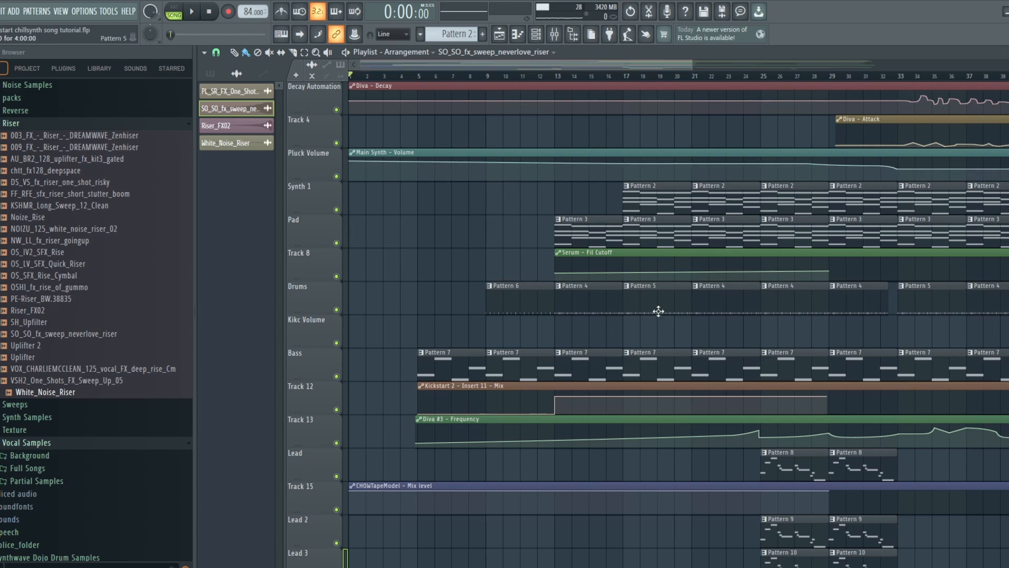
scroll(658, 312, "down", 2)
scroll(665, 398, "down", 4)
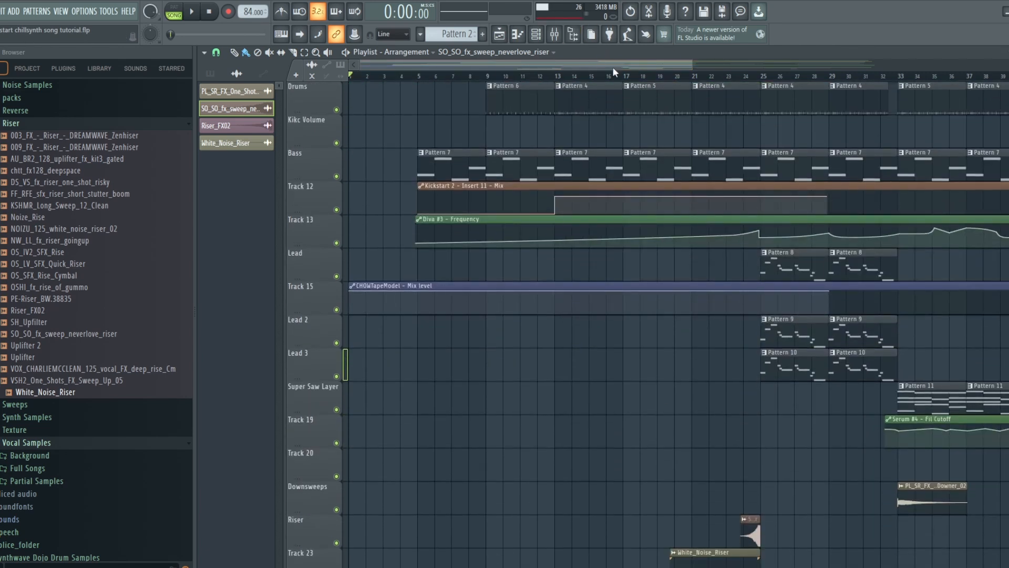
left_click_drag(613, 68, 797, 68)
scroll(743, 417, "down", 2)
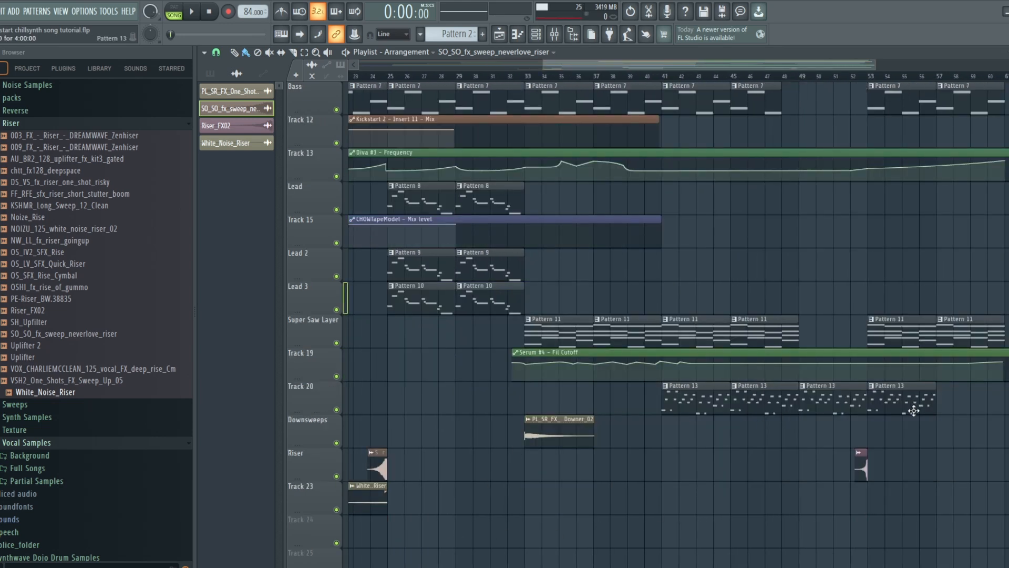
- Rename playlist Track 20, which holds the Pattern 13 clips, as Arp
right_click(300, 393)
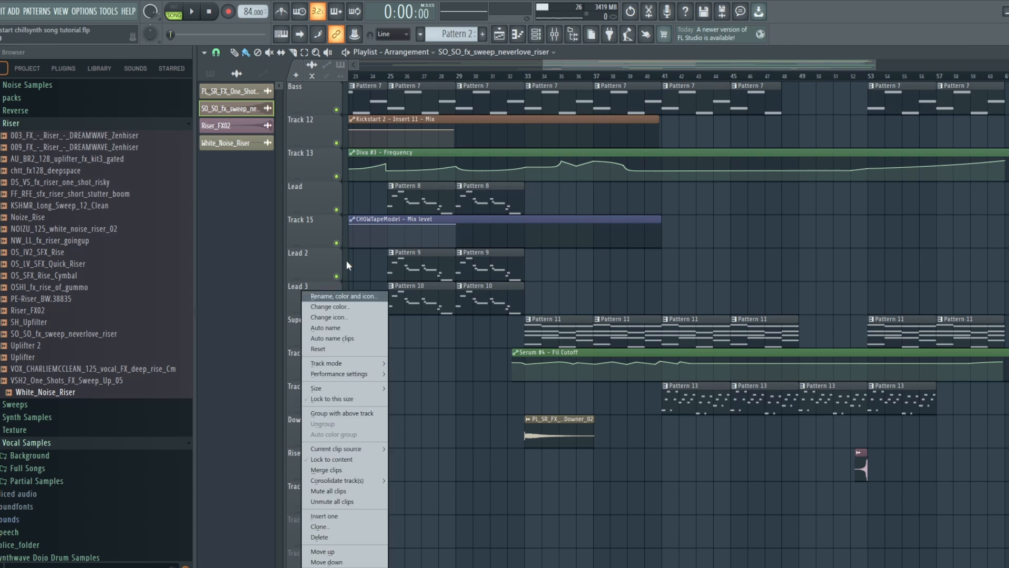
left_click(351, 297)
type("Arp")
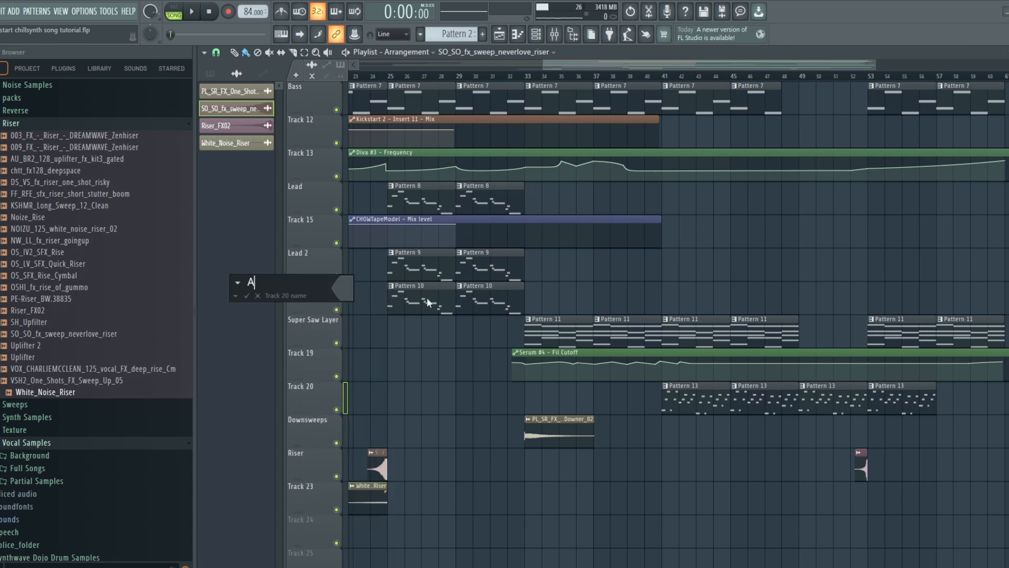
key("Return")
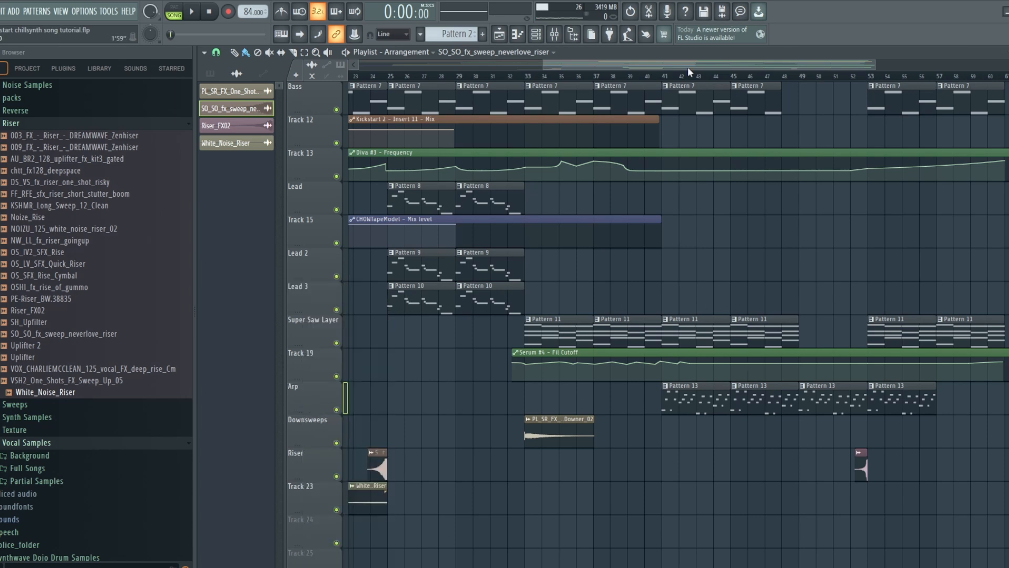
- Examine the full-length arrangement from the first bar to the last clips, and check the mixer channels
left_click_drag(685, 67, 487, 70)
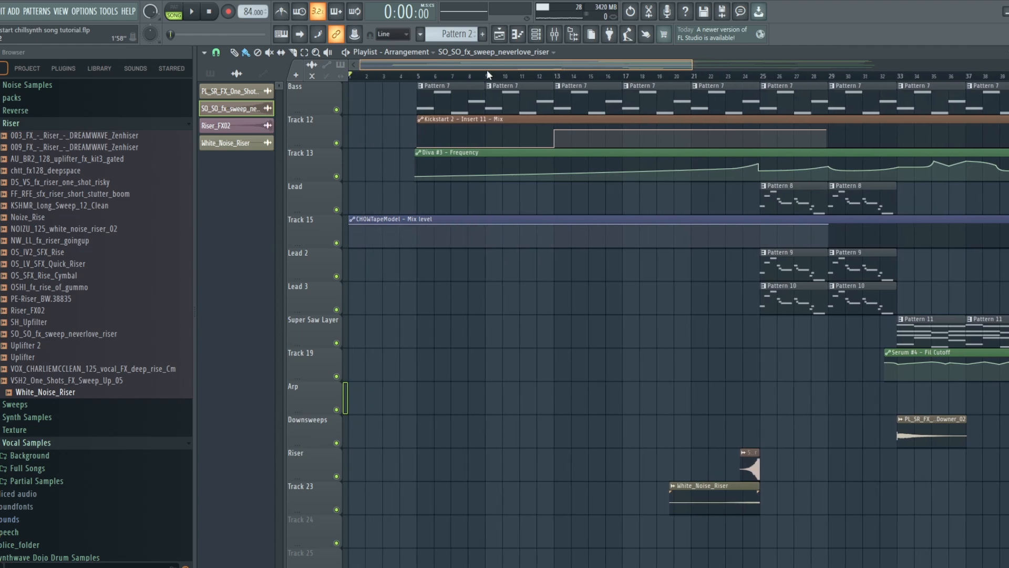
scroll(701, 343, "up", 5)
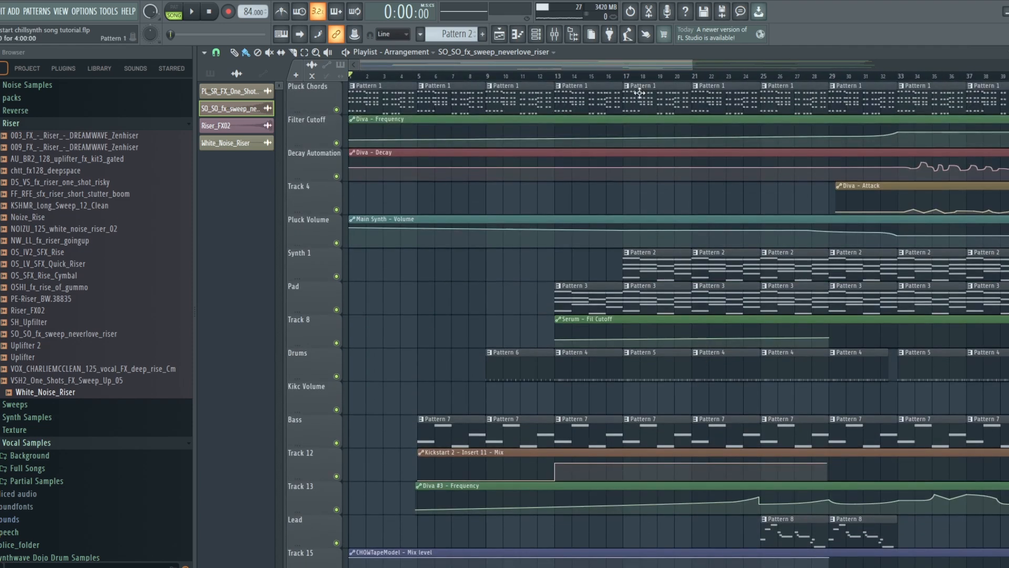
left_click_drag(654, 65, 902, 62)
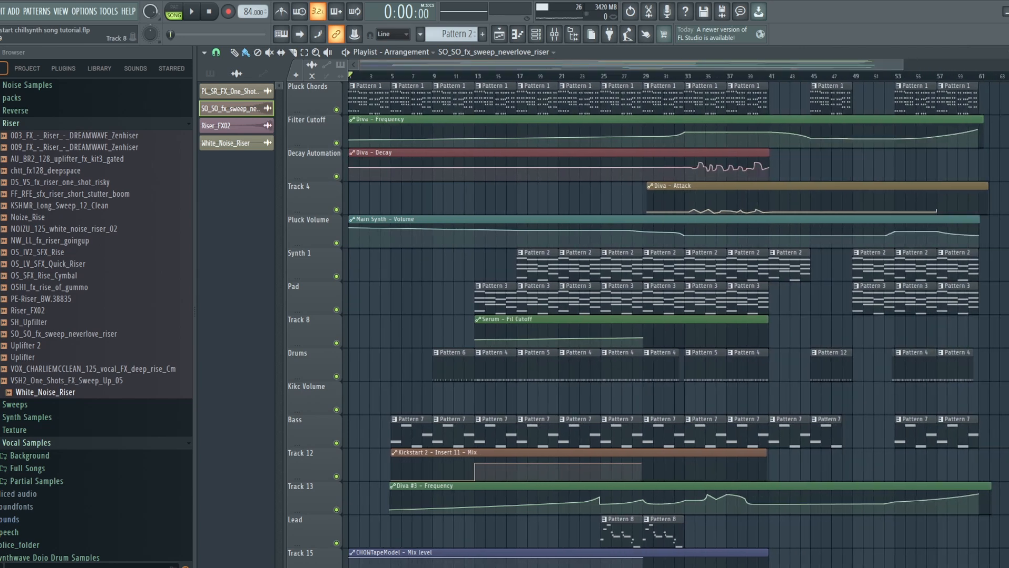
scroll(1008, 355, "down", 3)
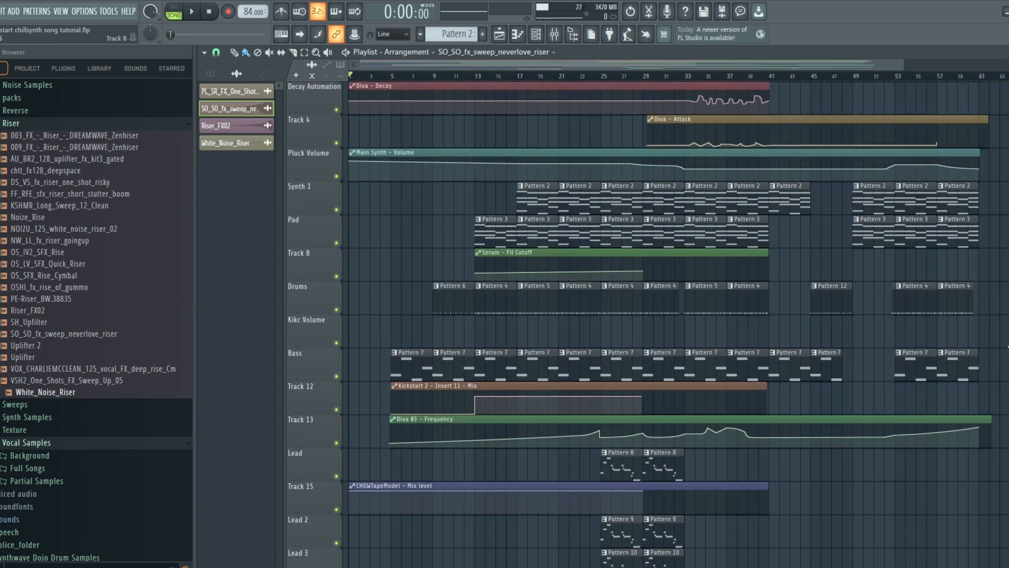
scroll(1007, 356, "up", 2)
scroll(1007, 356, "up", 1)
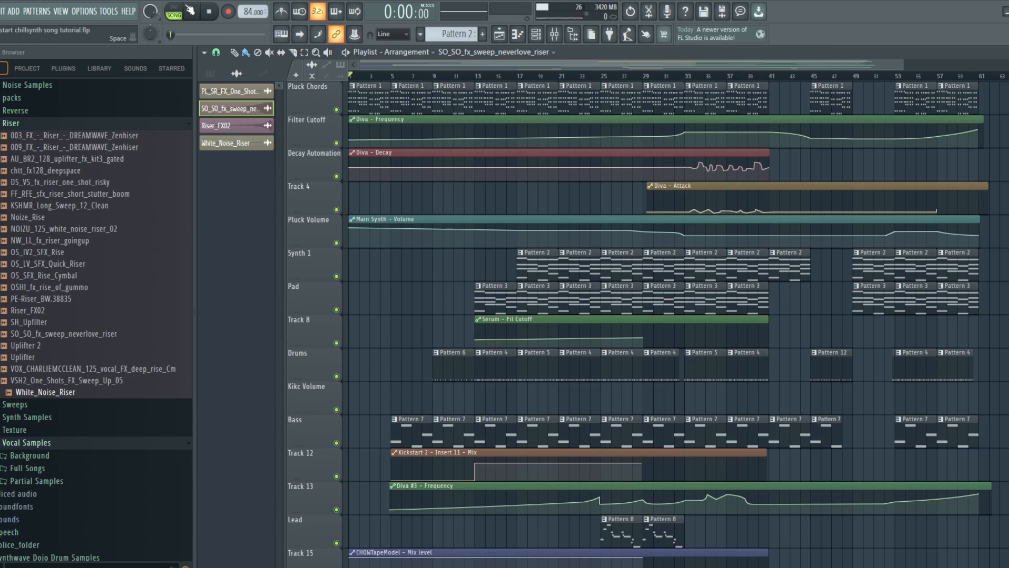
left_click(555, 35)
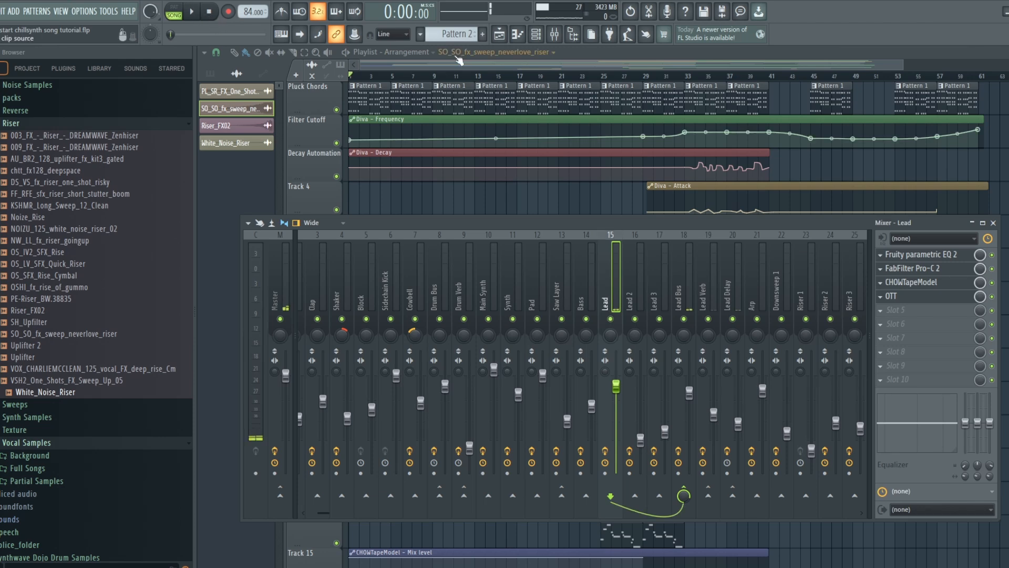
key("F9")
- Play the whole song from the start with all the playlist tracks in view, and stop playback at the end
left_click(195, 13)
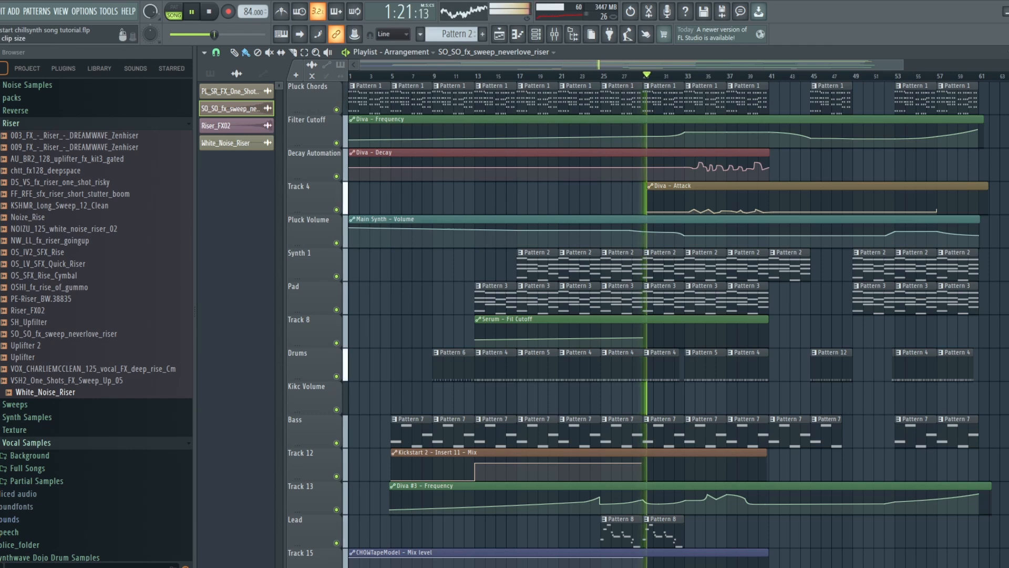
scroll(678, 321, "down", 3)
scroll(679, 321, "down", 4)
scroll(678, 321, "up", 3)
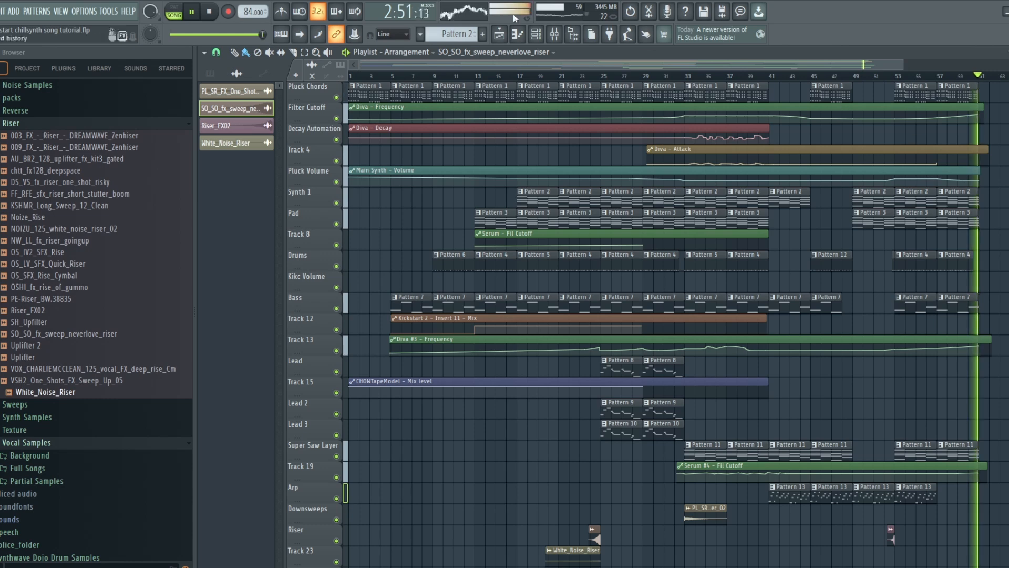
left_click(209, 13)
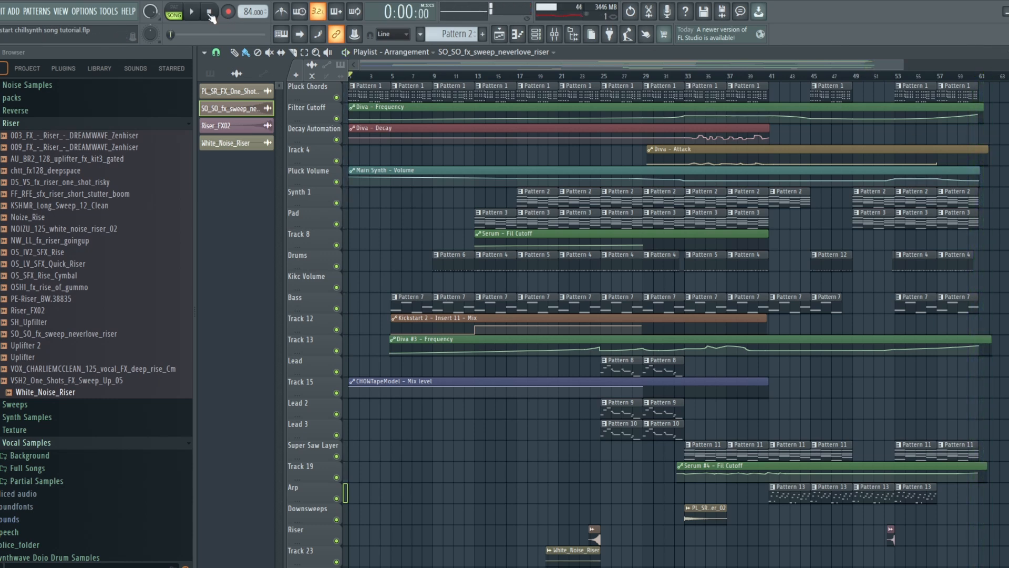
- Check the mixer, and examine the arrangement from the intro through the lead and super saw sections
key("F9")
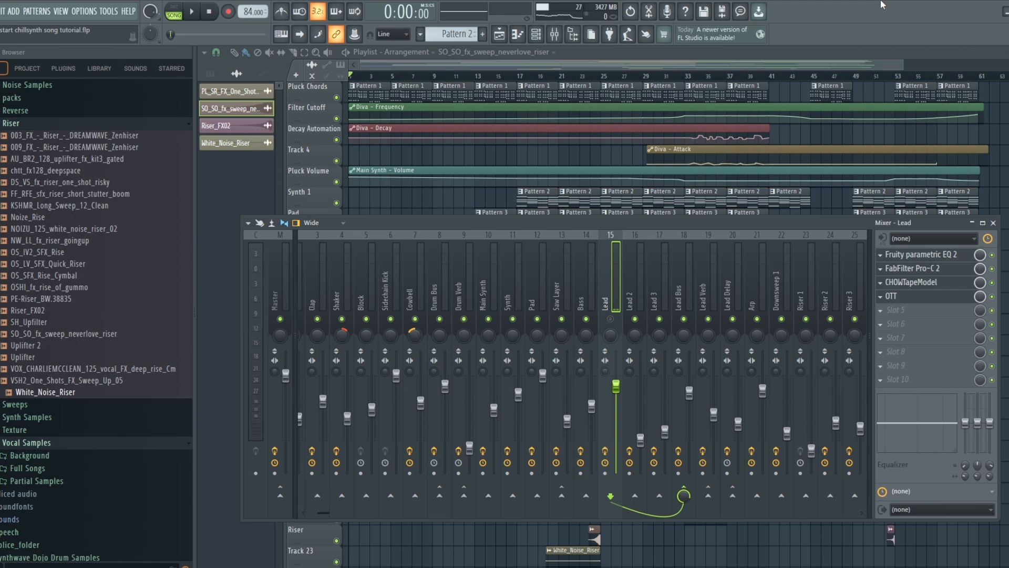
key("F9")
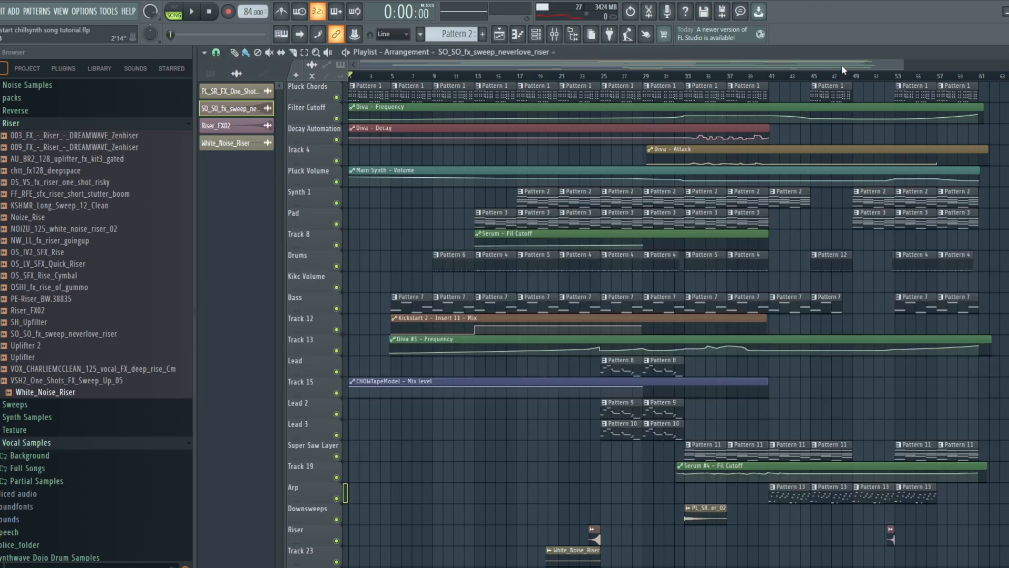
left_click_drag(906, 62, 637, 64)
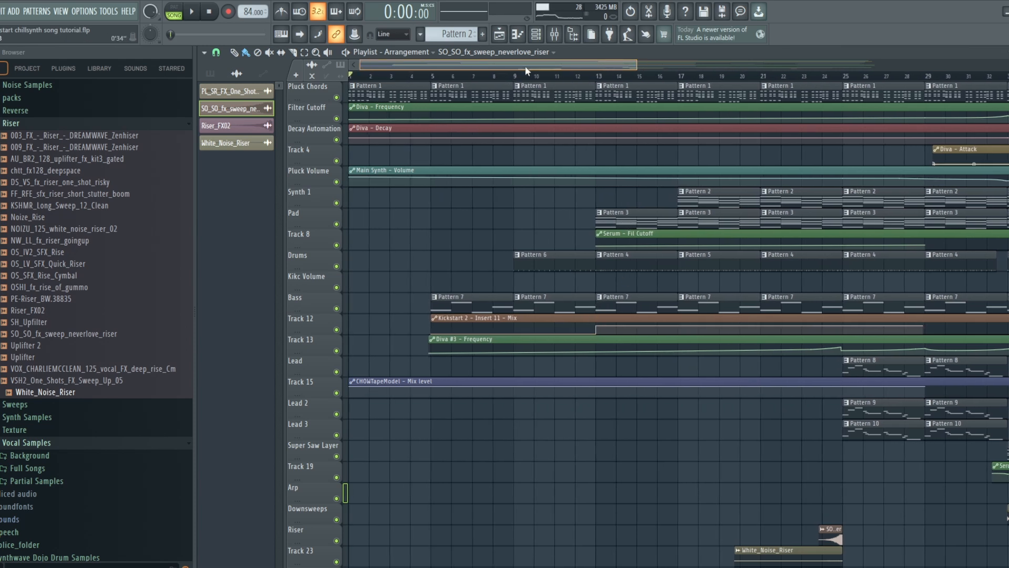
left_click_drag(586, 66, 706, 67)
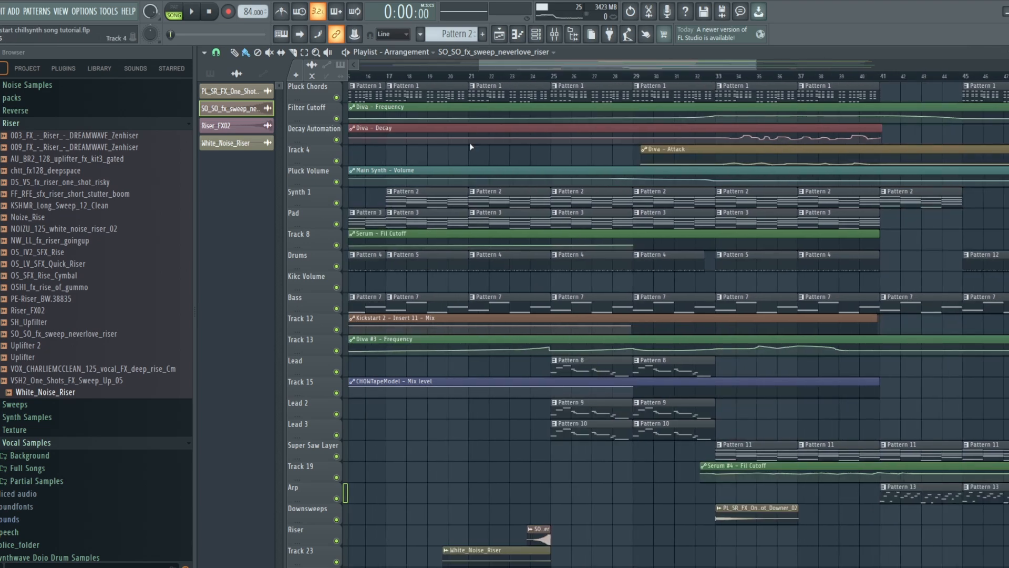
left_click_drag(579, 61, 443, 71)
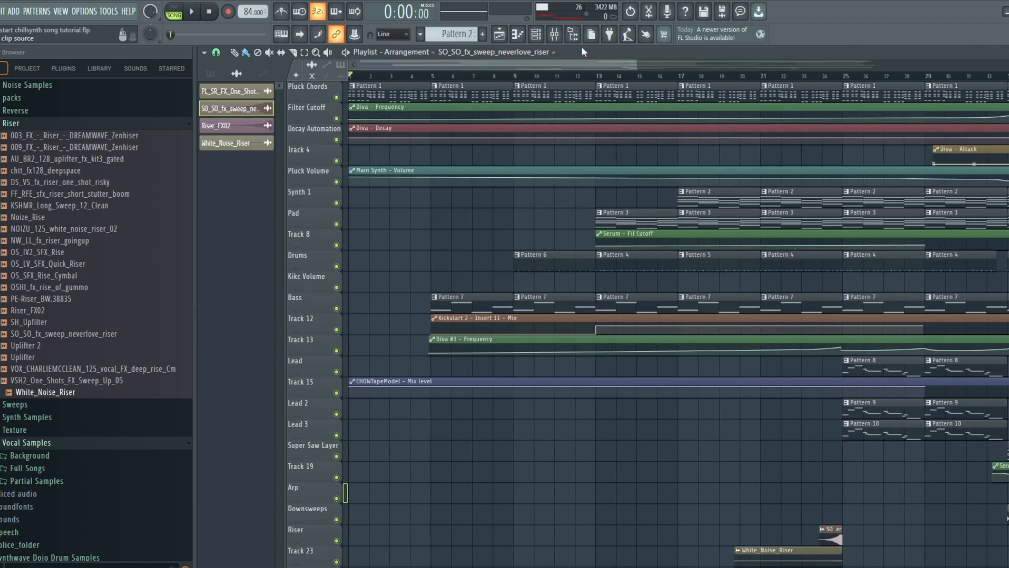
left_click_drag(635, 62, 763, 66)
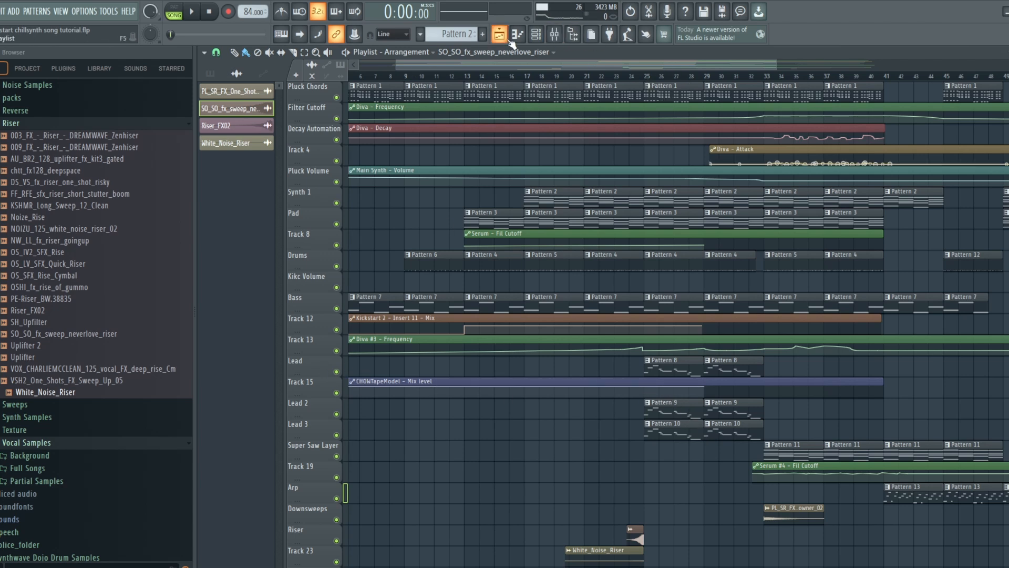
- Select Pattern 8, play the lead melody on its own in pattern mode with the mixer shown, and stop it
scroll(456, 34, "down", 7)
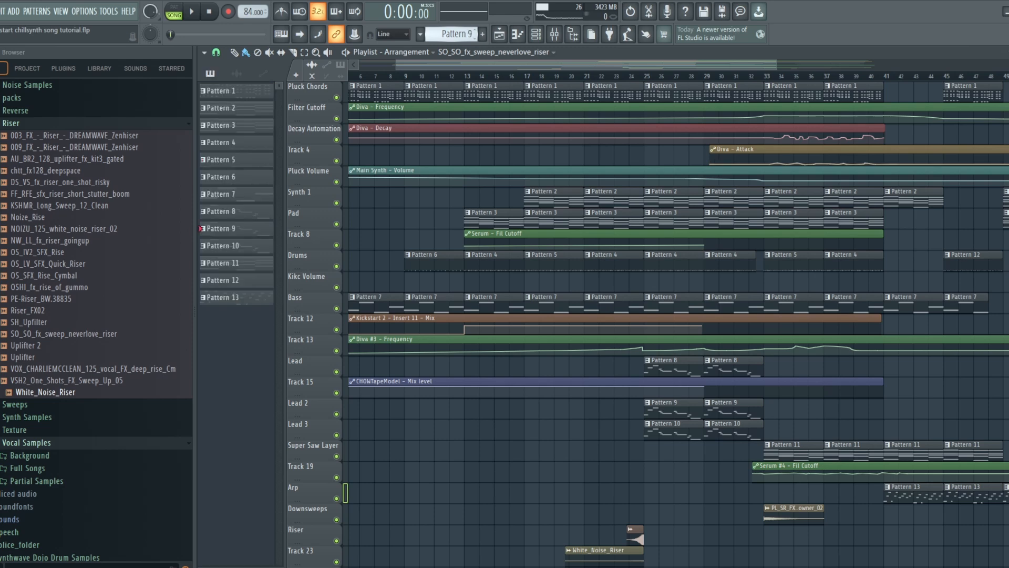
scroll(456, 34, "up", 1)
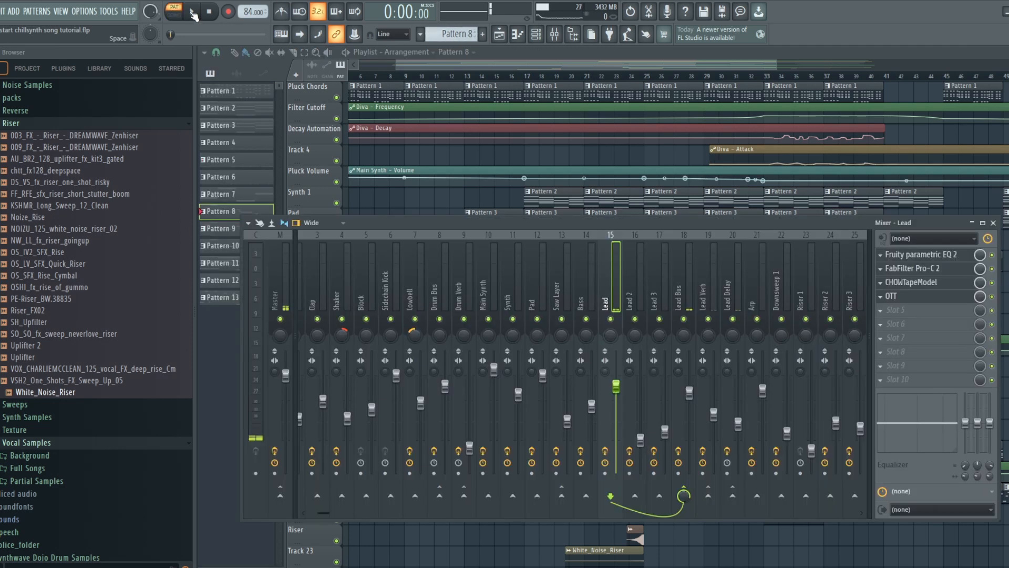
left_click(194, 15)
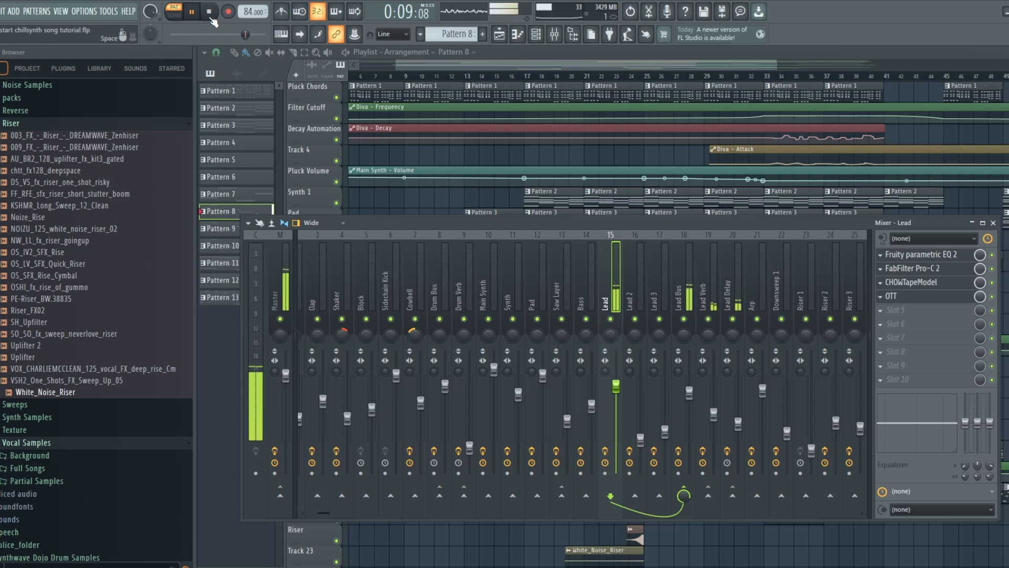
left_click(210, 13)
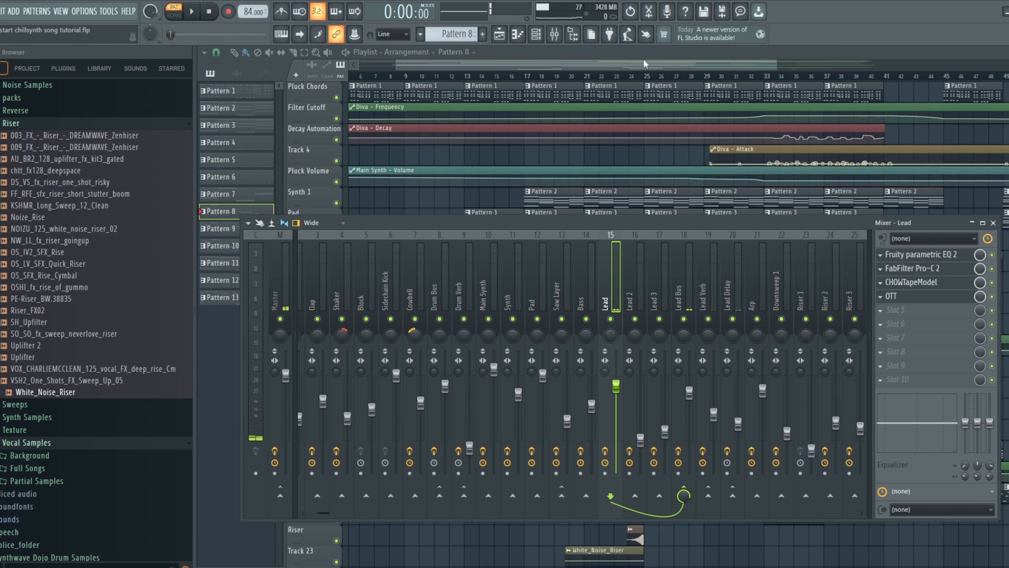
- In song mode, set the playback position just before bar 25, where the leads enter, and select Pattern 9
key("F9")
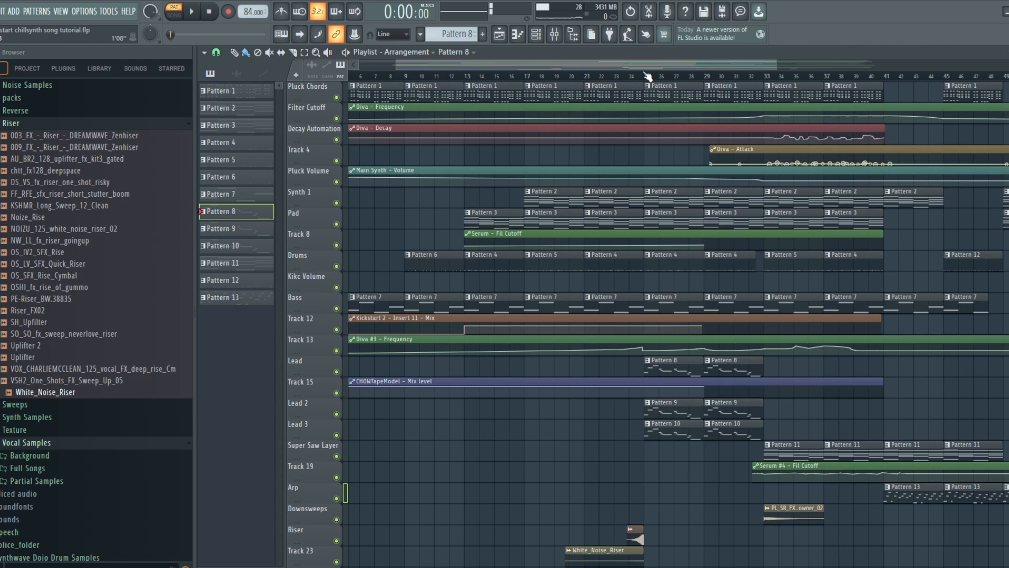
left_click(648, 76)
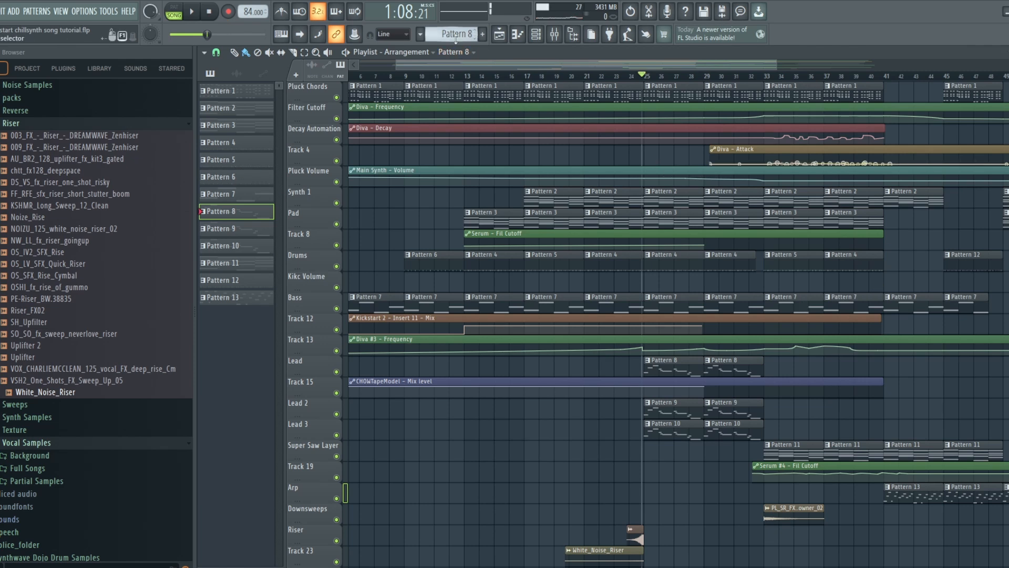
scroll(453, 36, "up", 1)
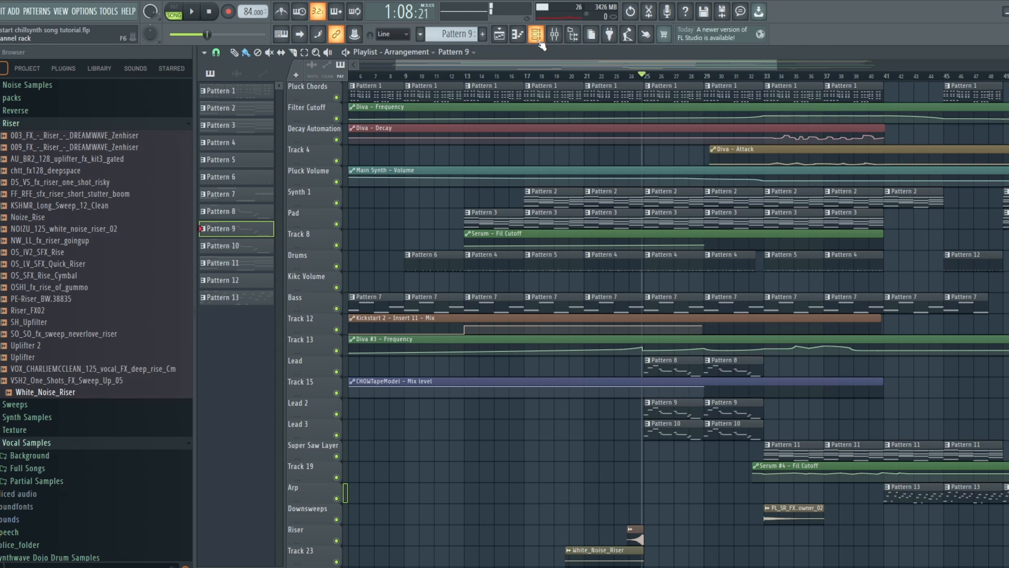
- Solo the Lead channel in the mixer, and unmute Lead 2 and Lead 3 alongside it
left_click(555, 35)
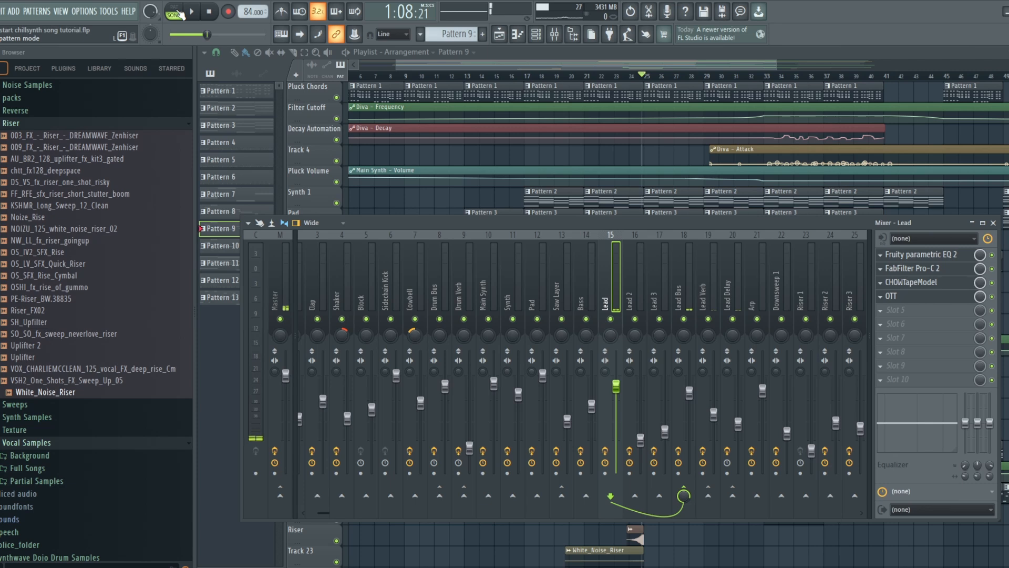
right_click(611, 319)
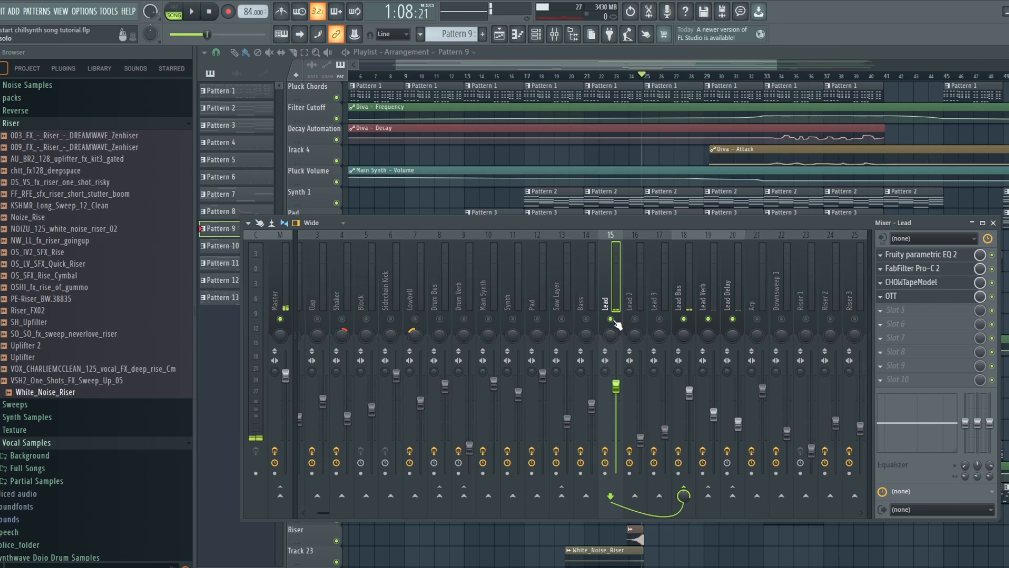
left_click(636, 319)
left_click(661, 319)
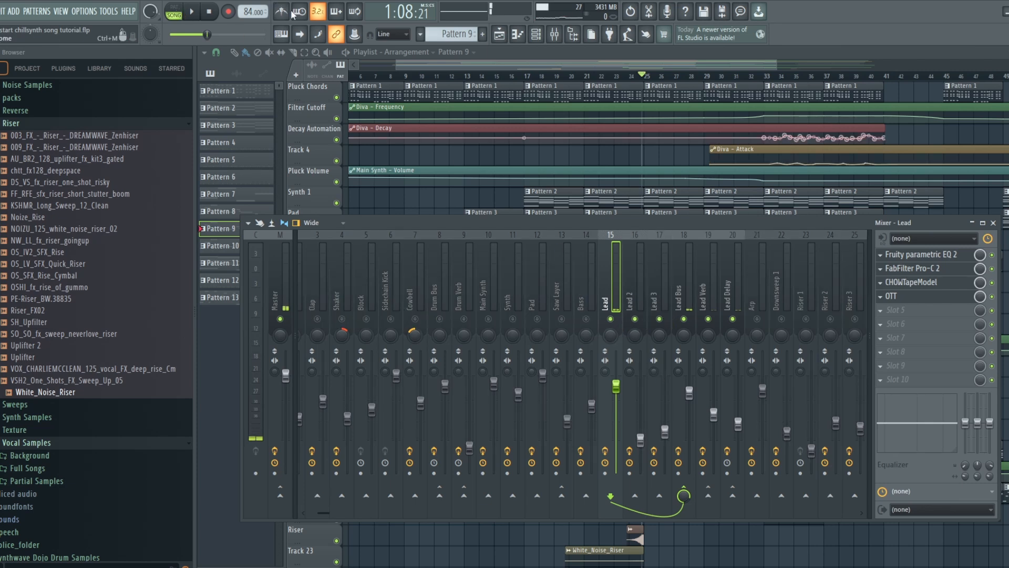
- Play the three leads together from just before bar 25, and solo Lead 2 to hear it alone
left_click(191, 11)
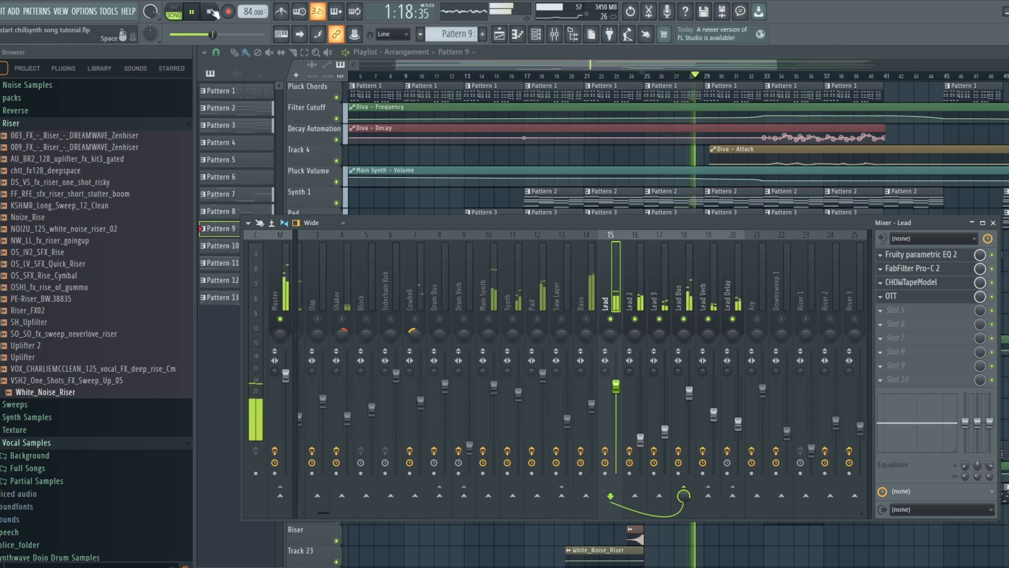
left_click(210, 10)
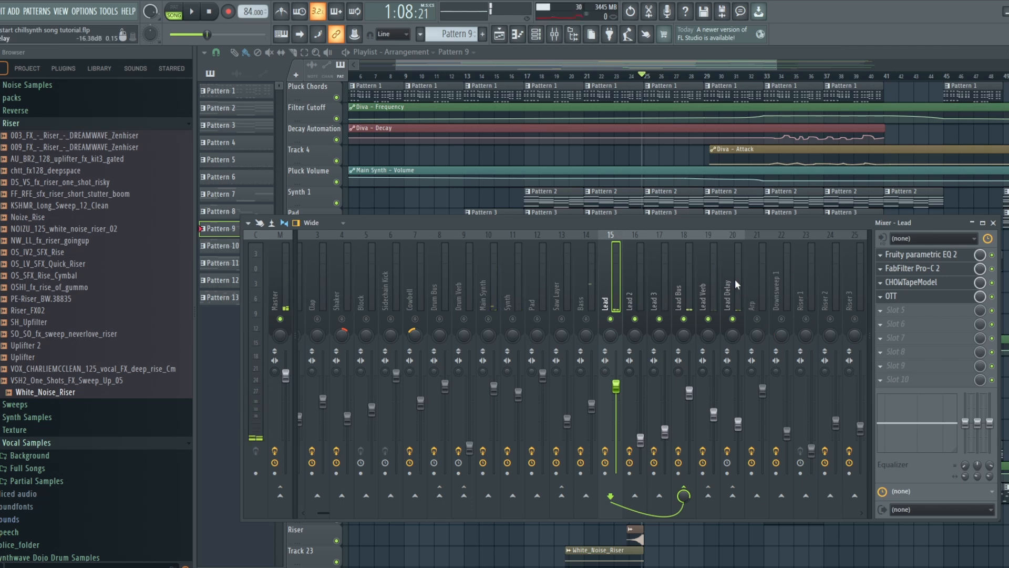
right_click(635, 320)
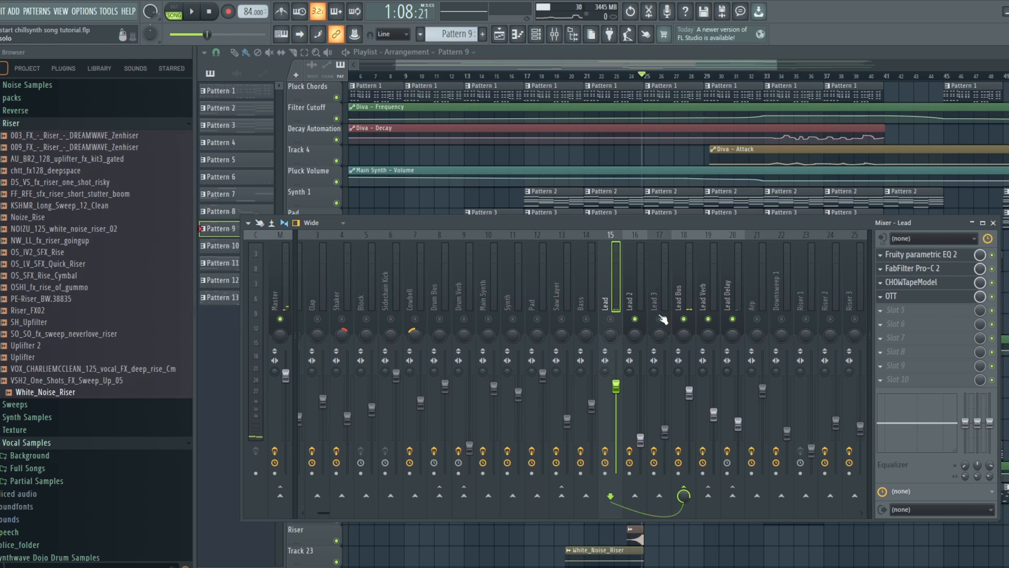
left_click(190, 19)
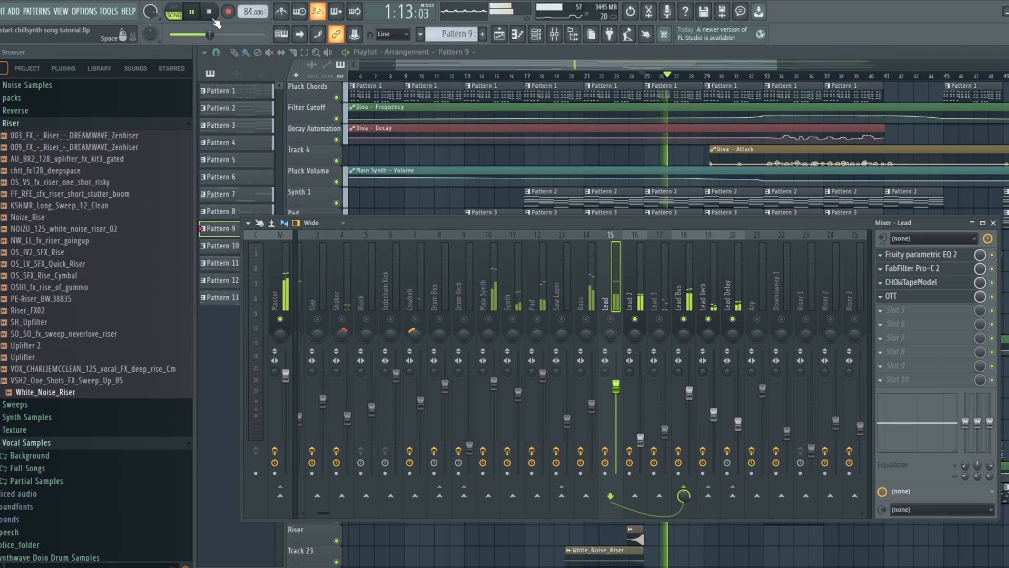
left_click(210, 16)
- Solo Lead 3 in the mixer, play it from just before bar 25, and stop playback
right_click(659, 319)
left_click(193, 13)
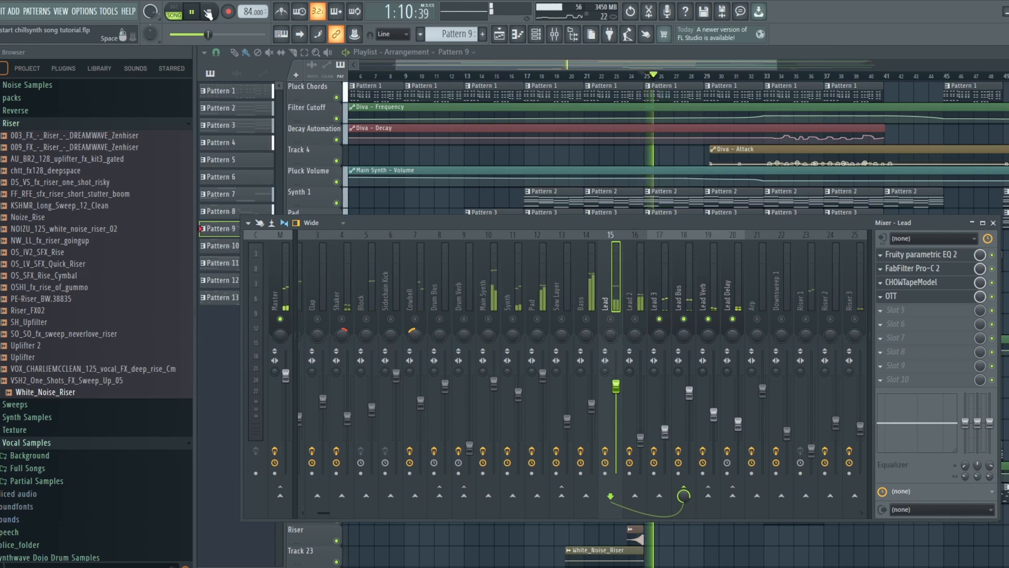
left_click(208, 12)
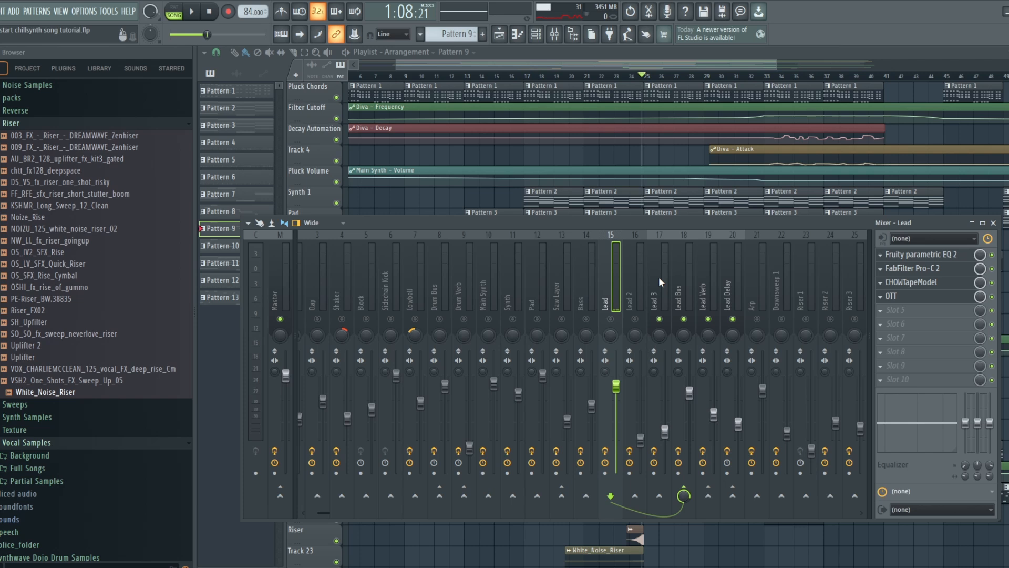
- Unmute Lead 2 and mute Lead 3, play Lead 2 again for comparison, and stop playback
left_click(635, 320)
left_click(659, 319)
left_click(191, 11)
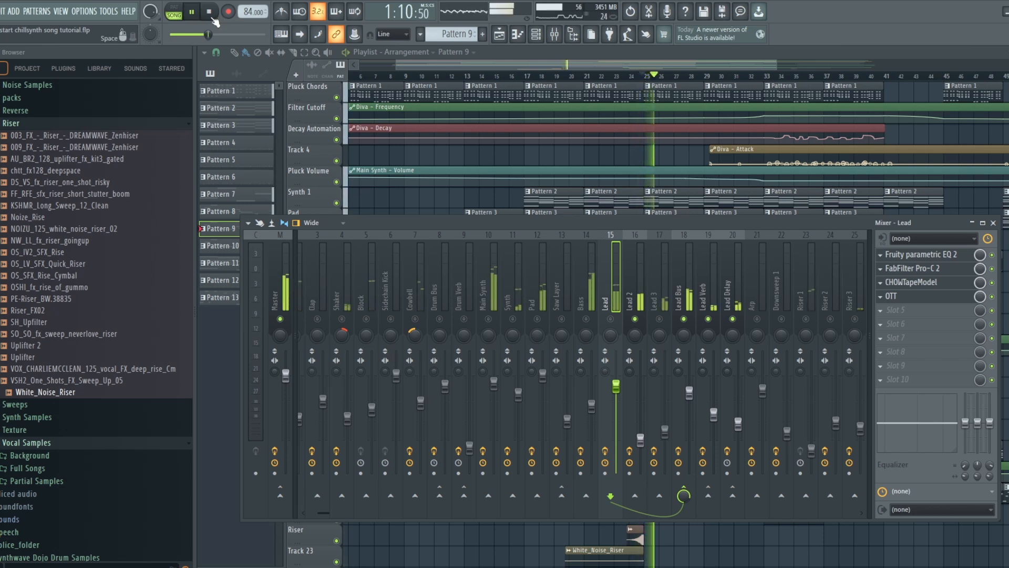
left_click(212, 16)
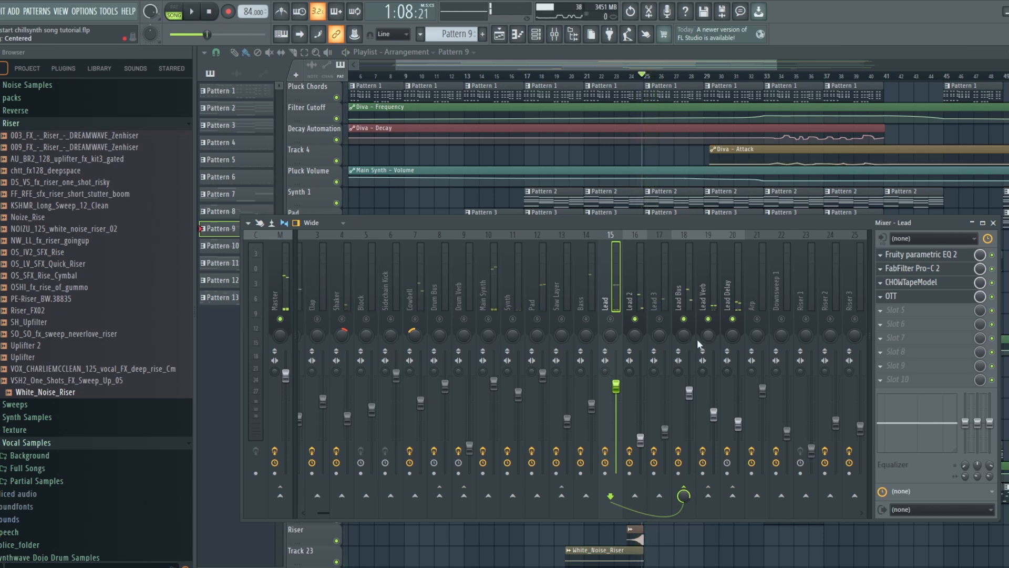
- Select the Lead 2 channel, unmute Lead and Lead 3, and play all three leads together
left_click(632, 264)
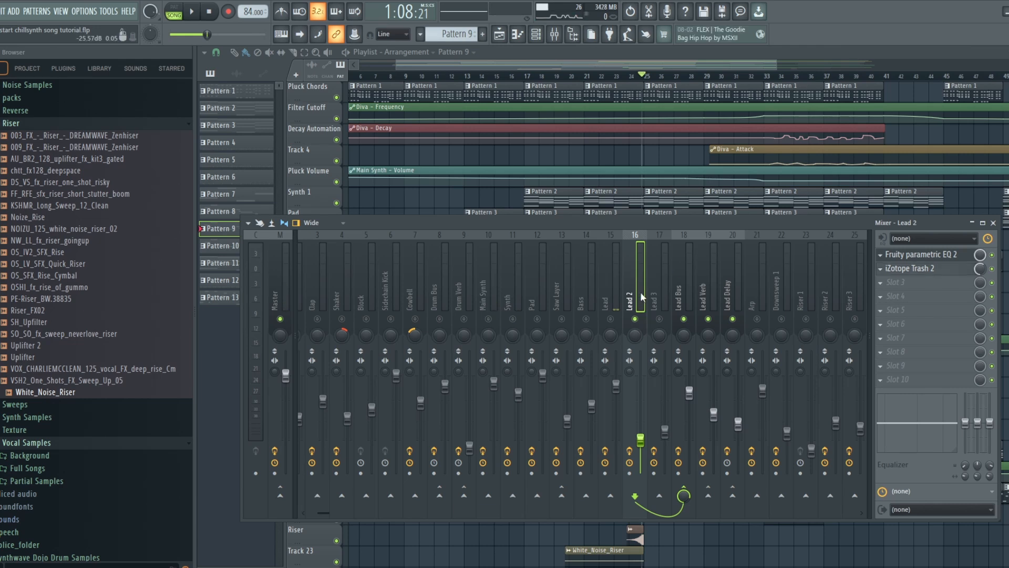
left_click(611, 319)
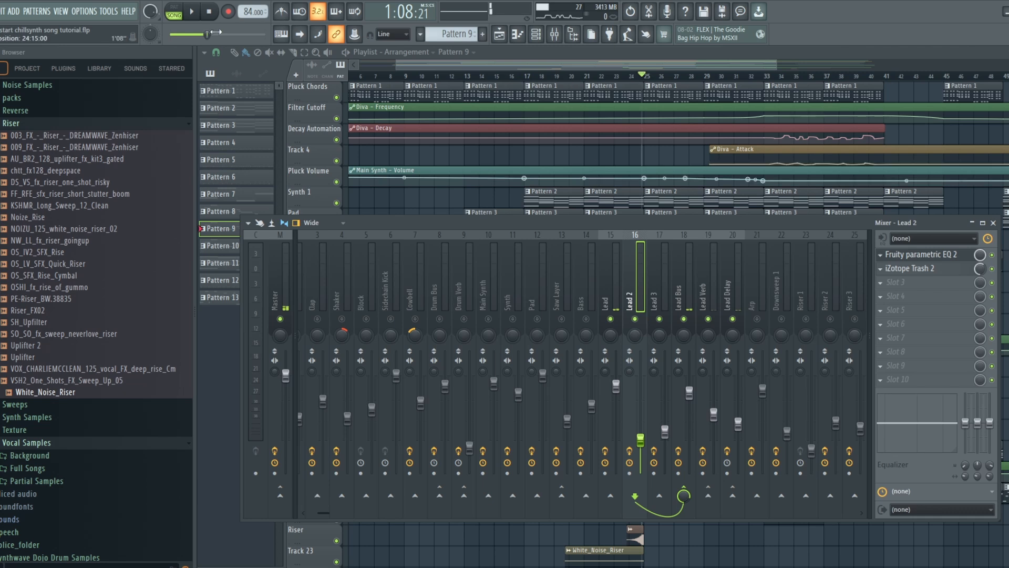
left_click(192, 14)
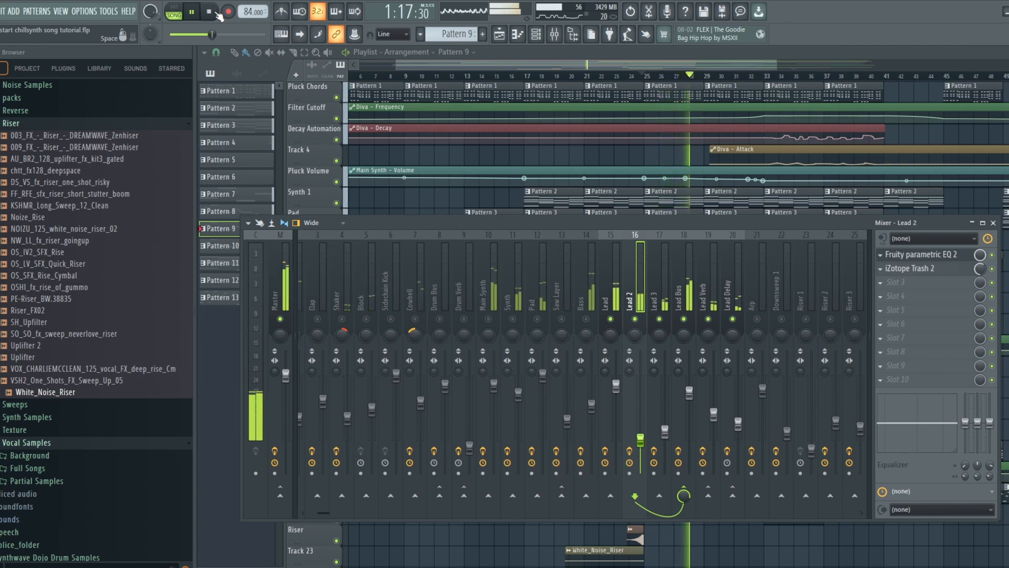
left_click(216, 13)
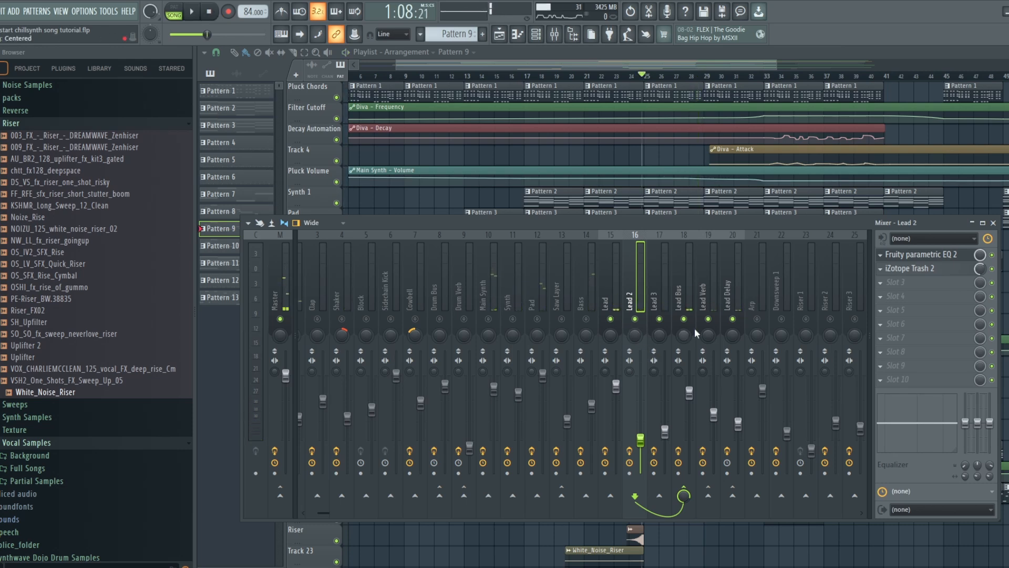
- Show the channel rack, switch to Pattern 10, open its Serum #3 synth, and check the Lead 3 mixer channel
left_click(538, 34)
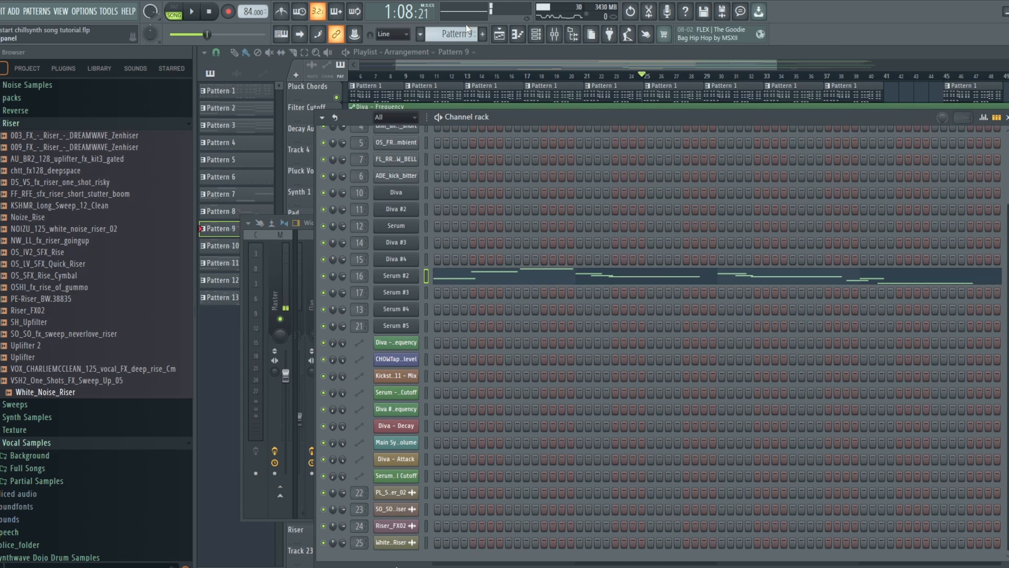
scroll(457, 34, "down", 1)
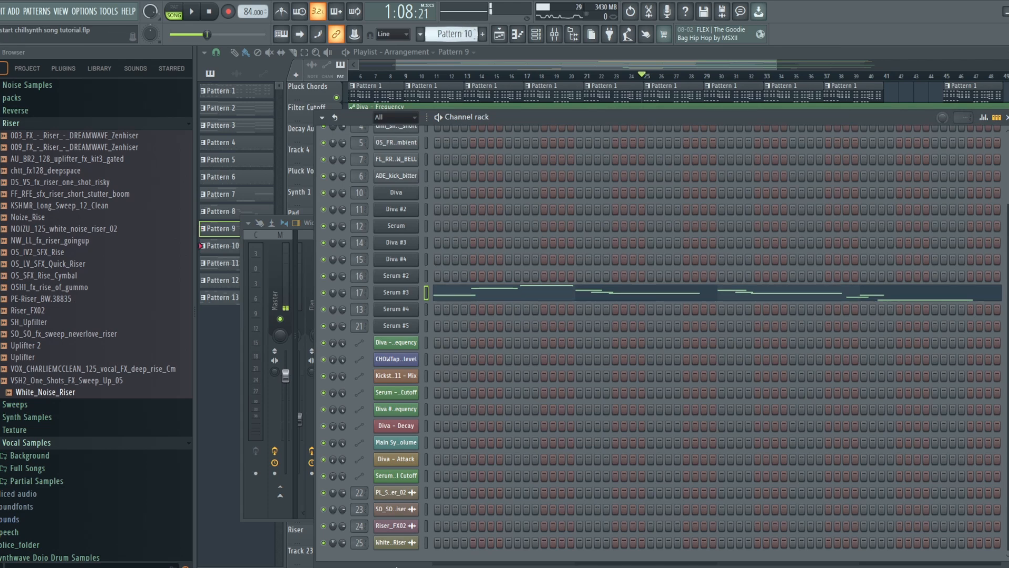
left_click(408, 294)
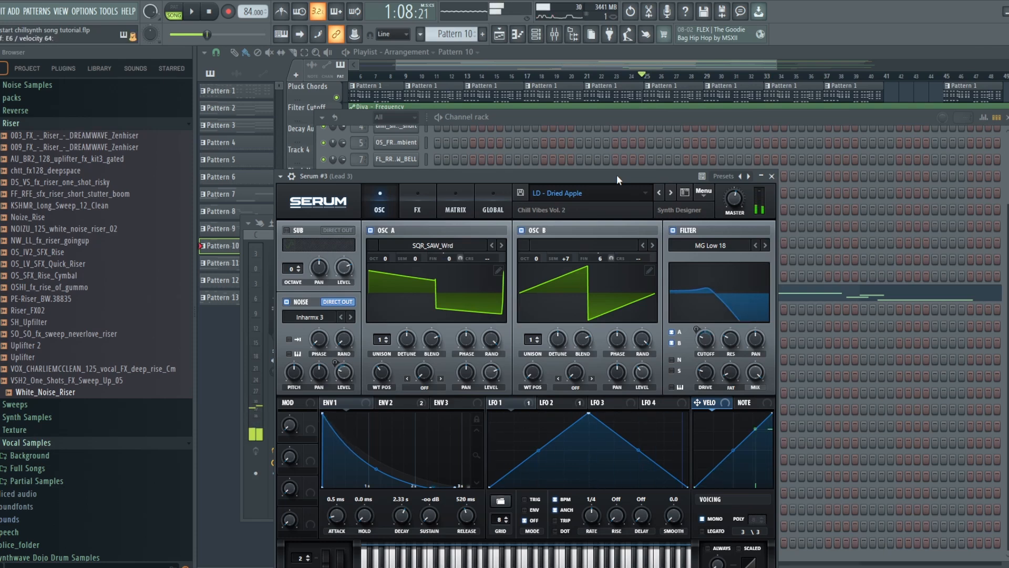
left_click(554, 35)
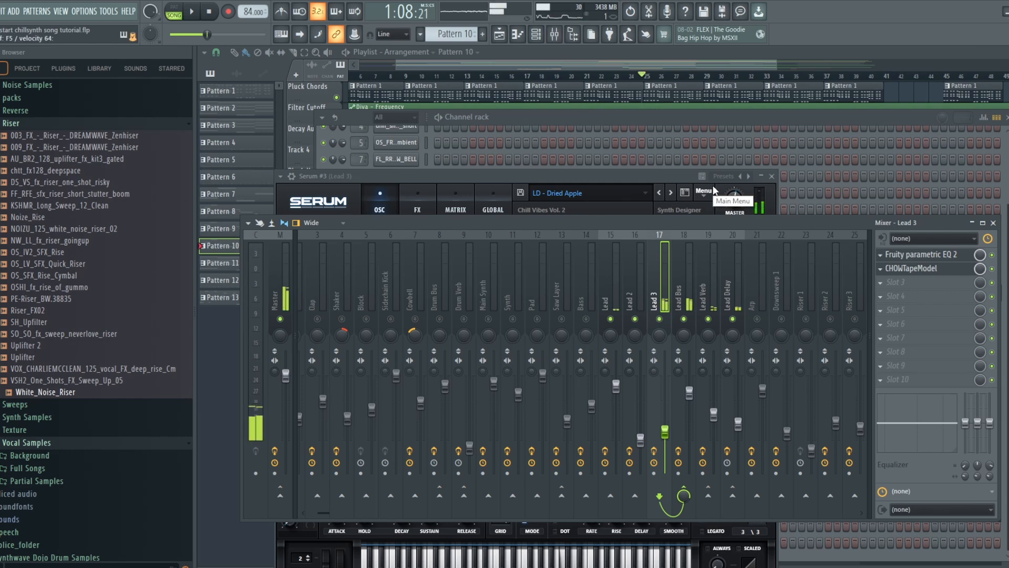
- Examine Serum #3's oscillators and its effects chain down to the EQ
left_click(591, 174)
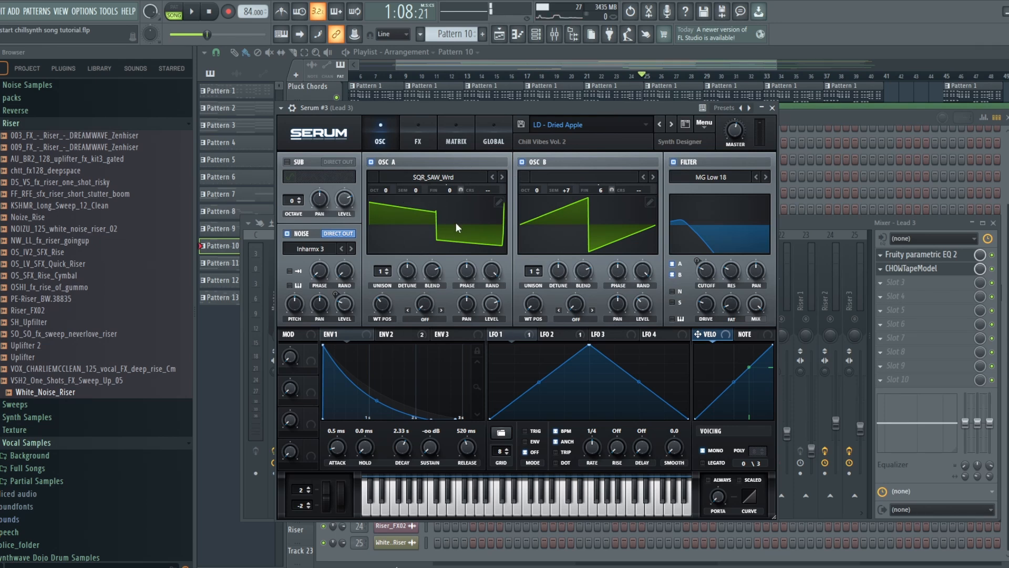
left_click(421, 137)
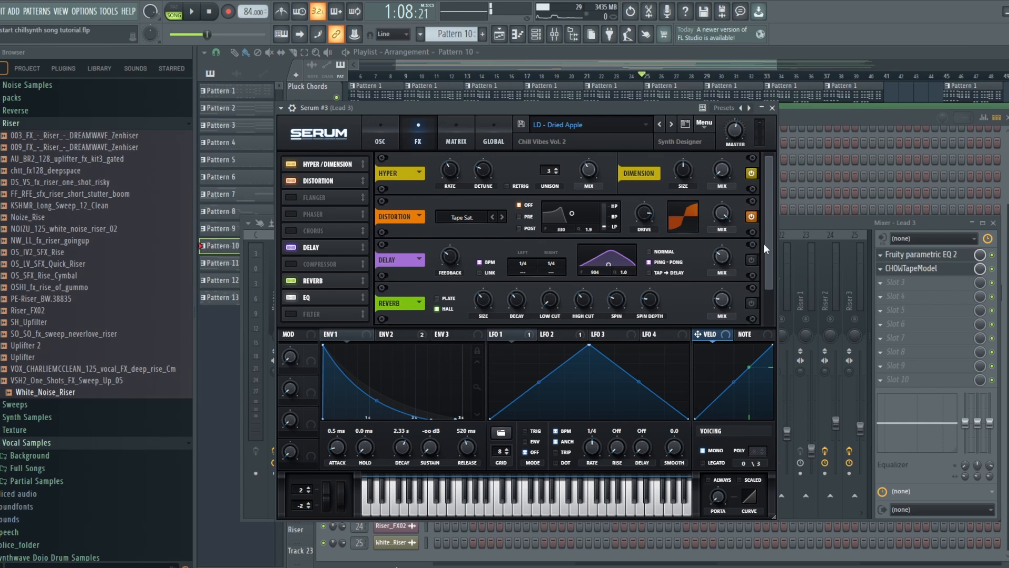
scroll(764, 244, "down", 2)
scroll(773, 278, "down", 1)
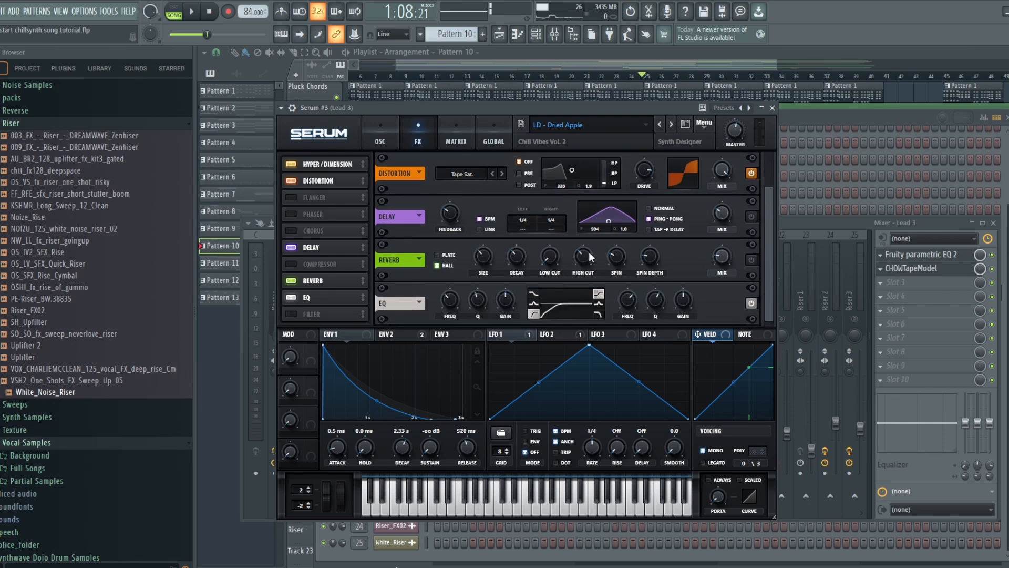
- Check the Lead mixer channel, switch to Pattern 9, and examine Serum #2's oscillators and effects
left_click(822, 222)
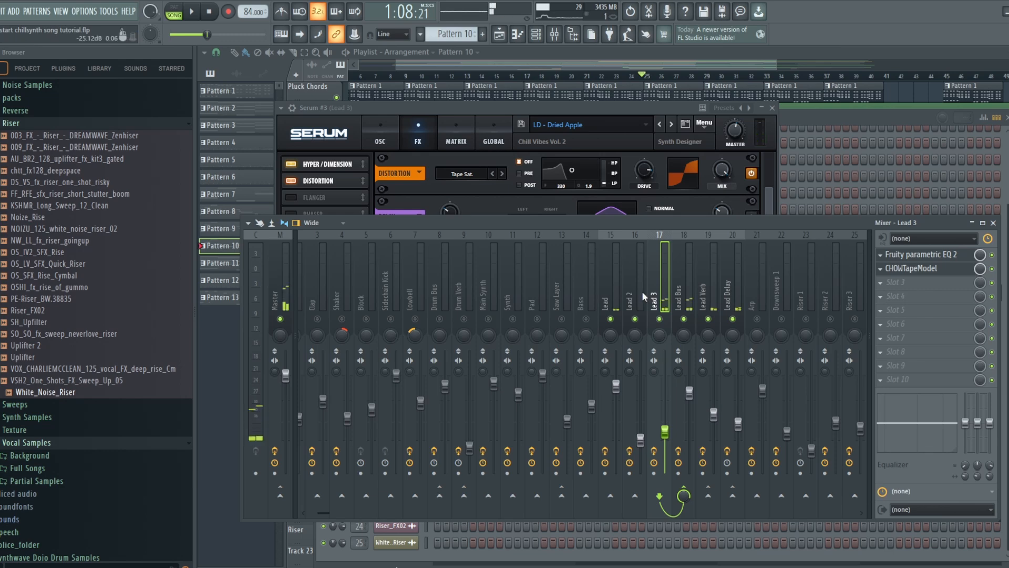
left_click(607, 292)
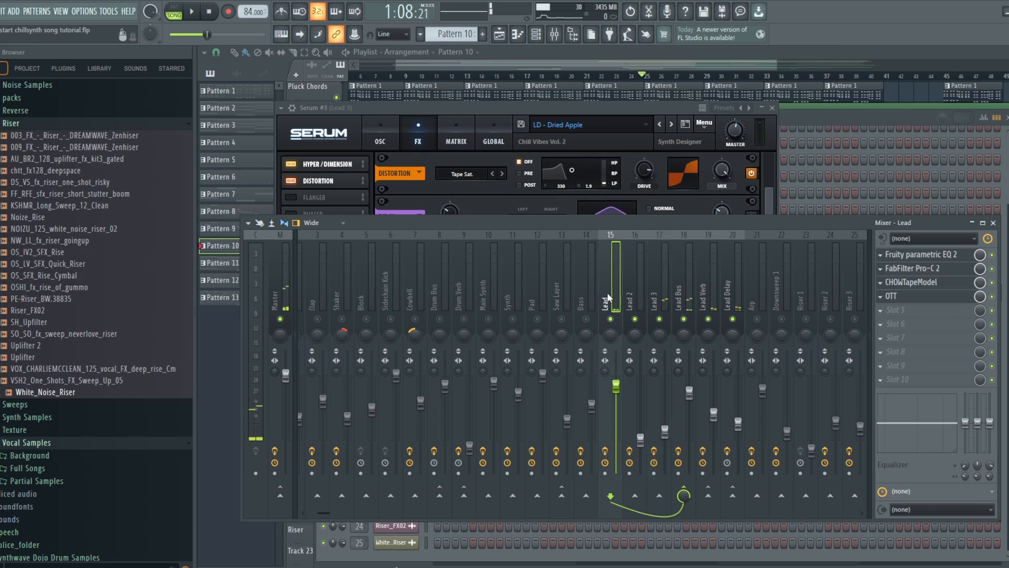
left_click(804, 120)
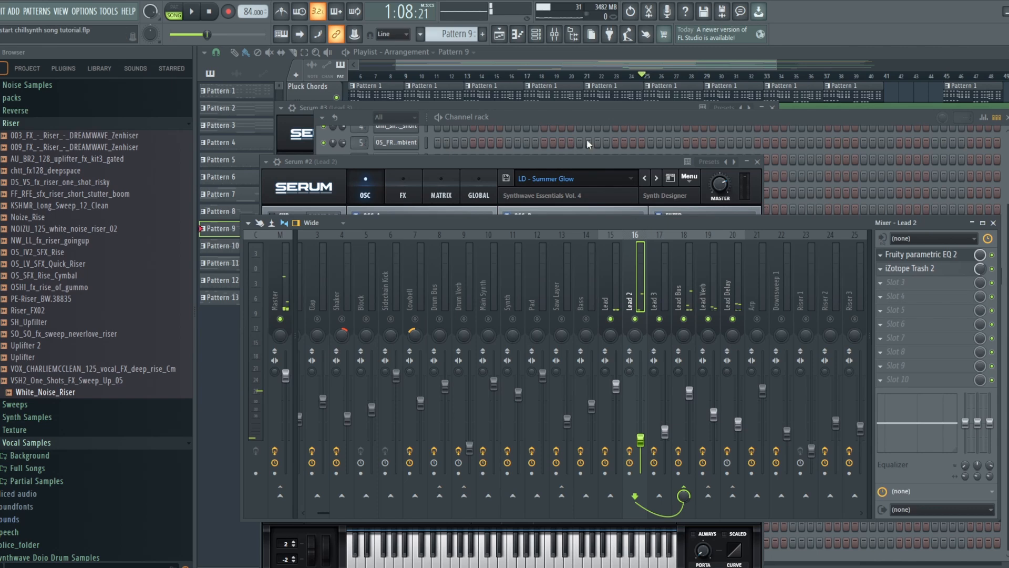
left_click(571, 163)
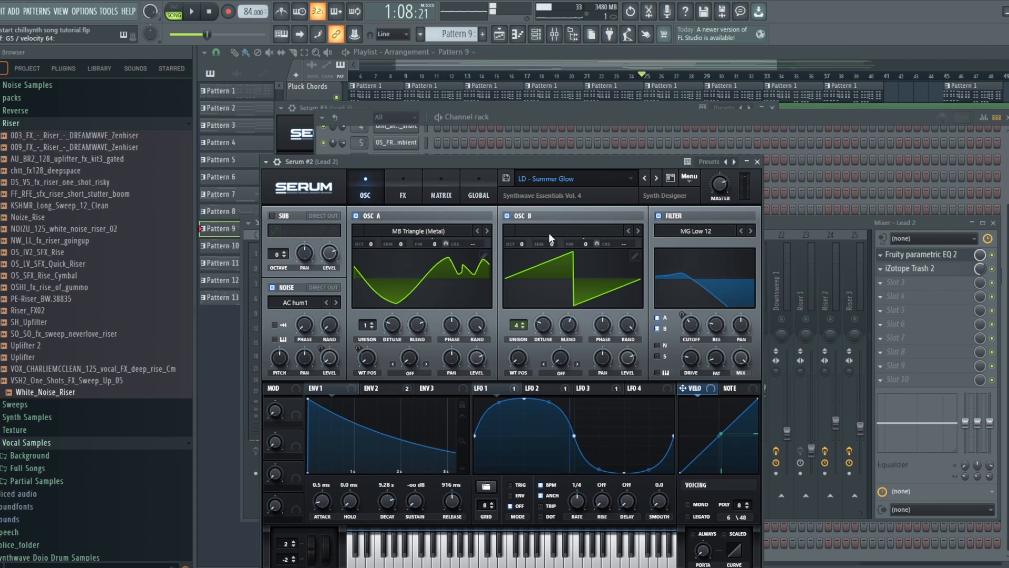
left_click(402, 192)
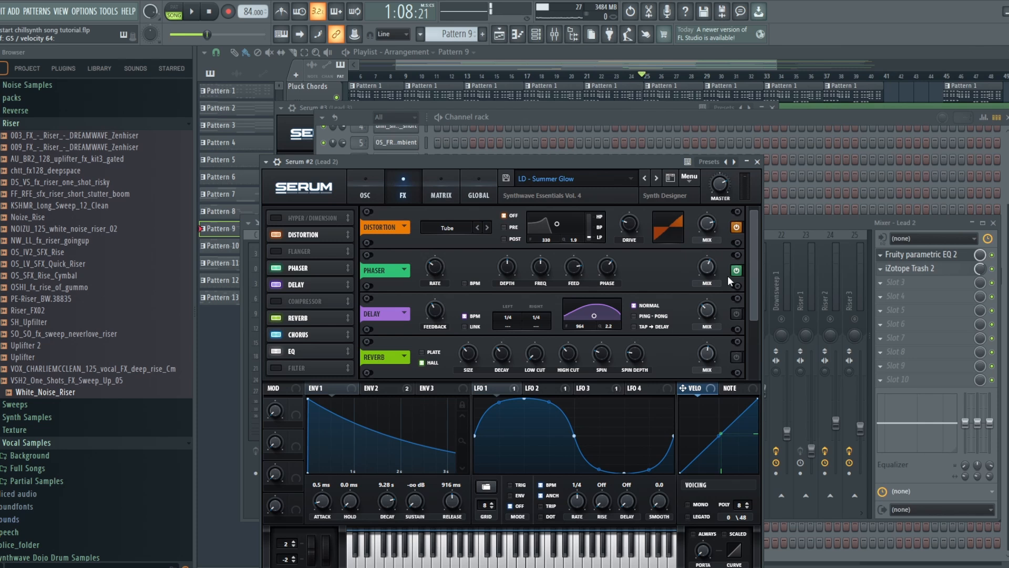
left_click_drag(757, 276, 758, 236)
- Look at iZotope Trash 2 on the Lead 2 channel, return to the mixer, and play the three leads together
left_click(927, 270)
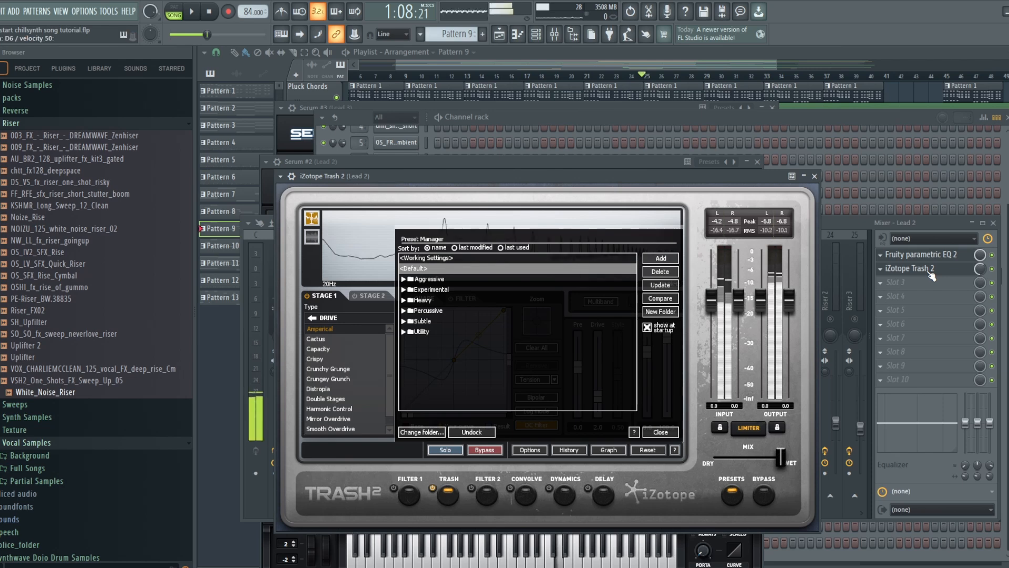
left_click(851, 221)
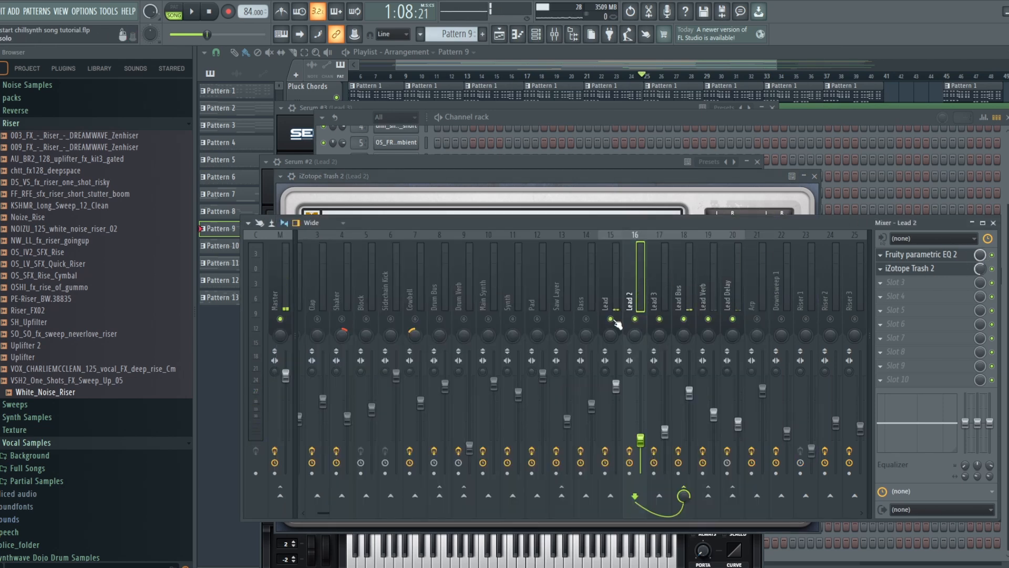
left_click(193, 13)
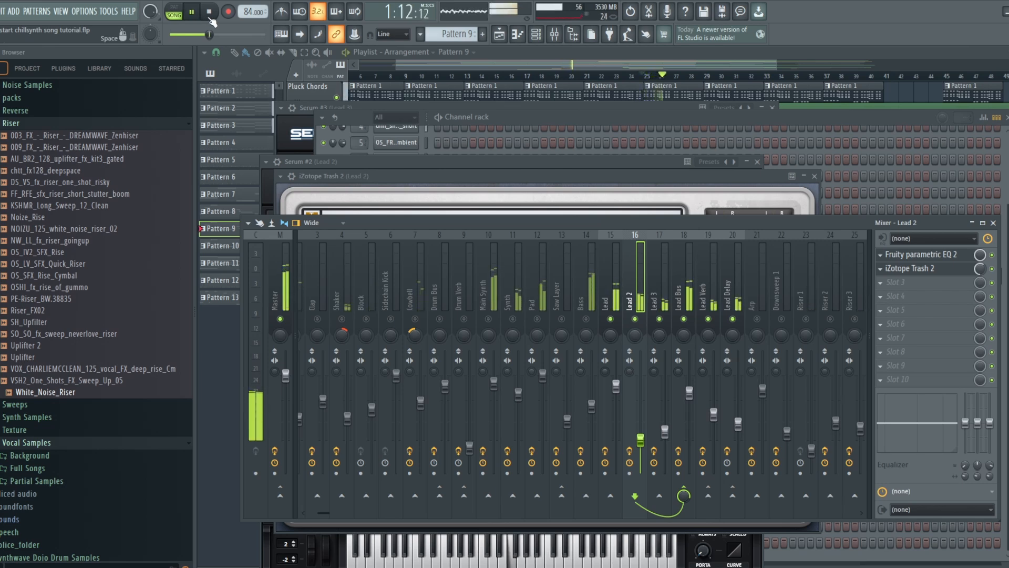
left_click(210, 16)
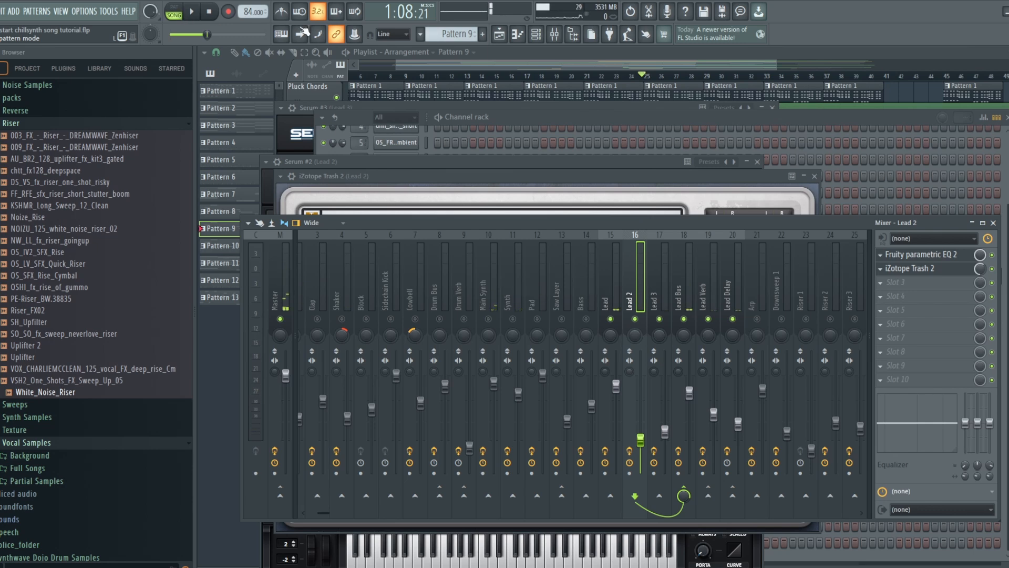
- Turn off solo so all mixer channels are active, play the full mix with the leads, and stop
right_click(618, 320)
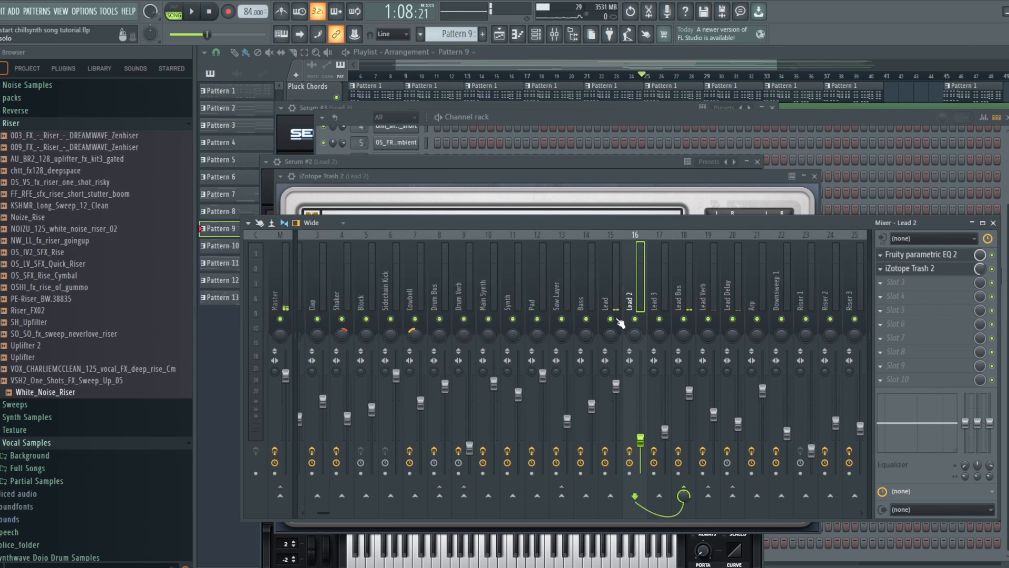
left_click(192, 12)
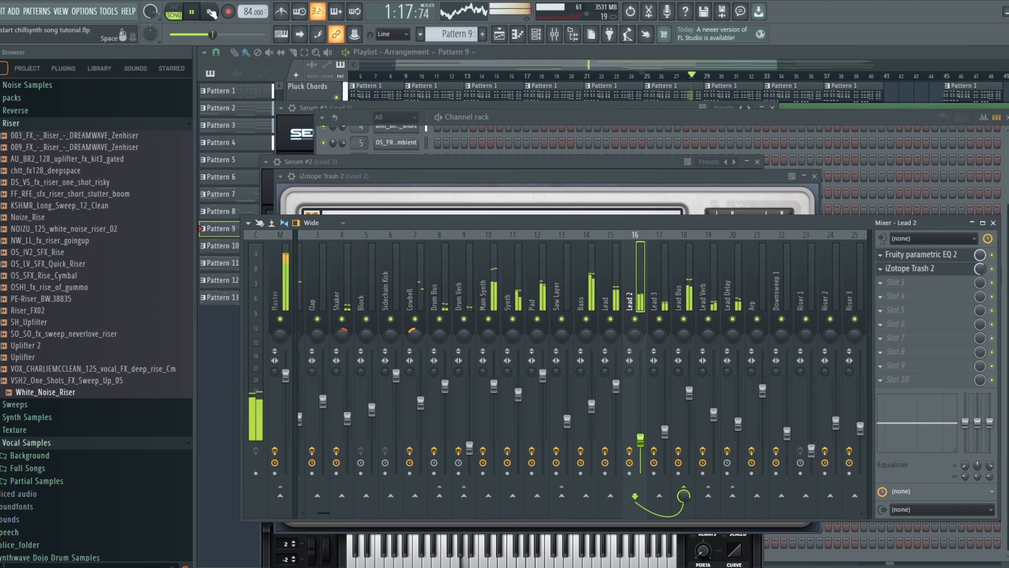
left_click(210, 12)
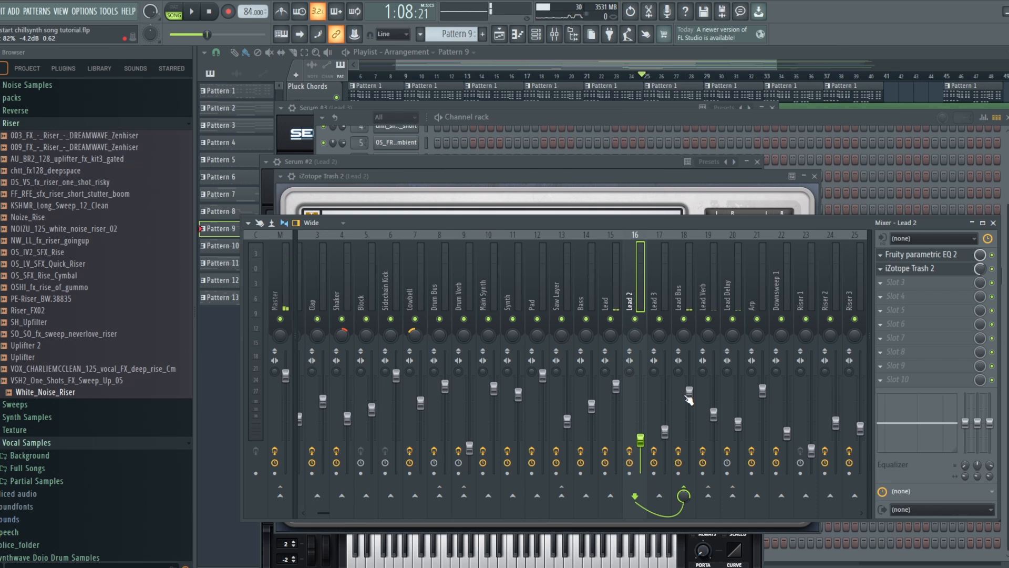
- Mute Lead 2 and Lead 3, play the full mix, re-enable both channels for comparison, and stop
left_click(636, 319)
left_click(660, 319)
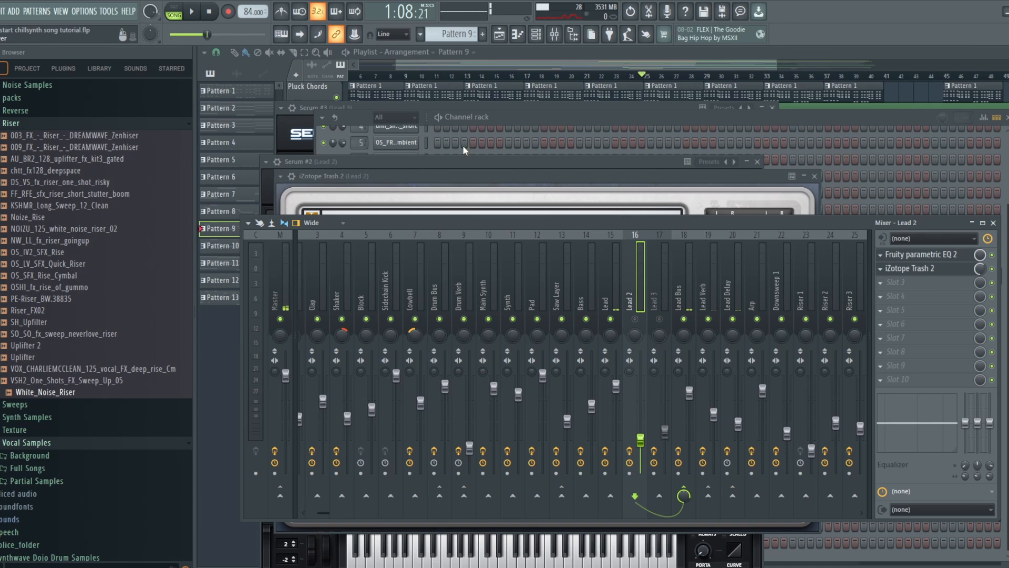
left_click(195, 12)
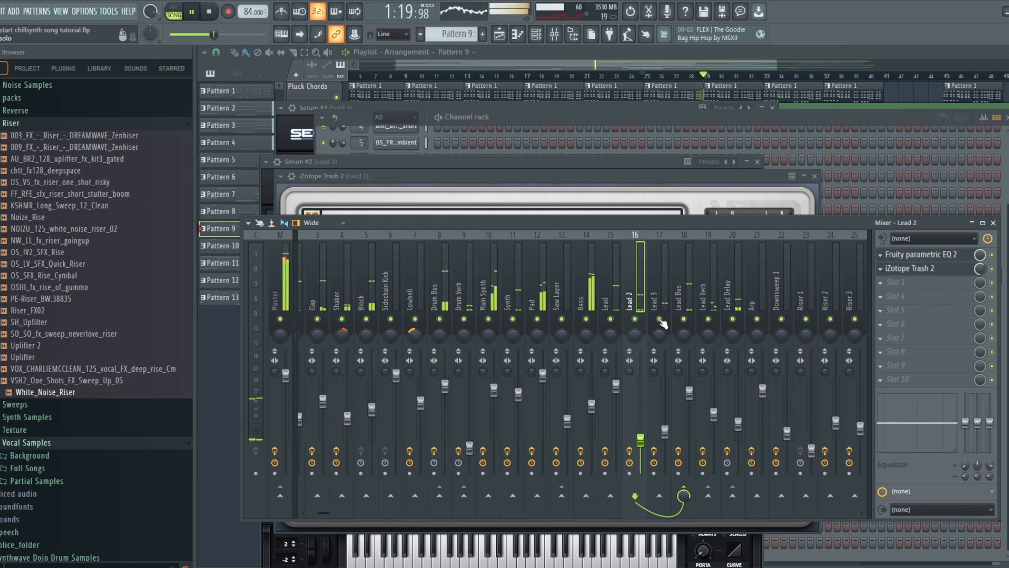
left_click(210, 12)
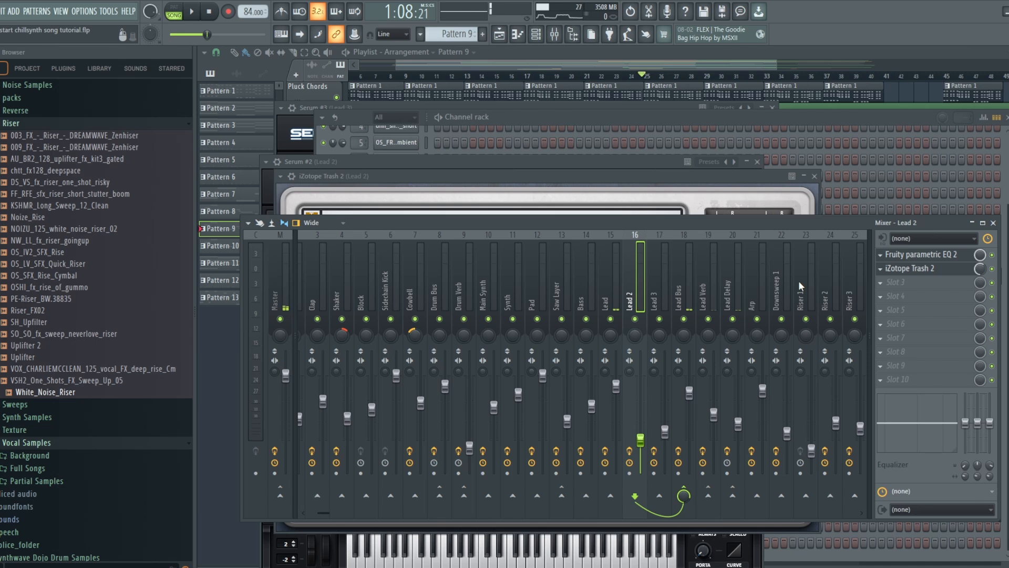
left_click(613, 319)
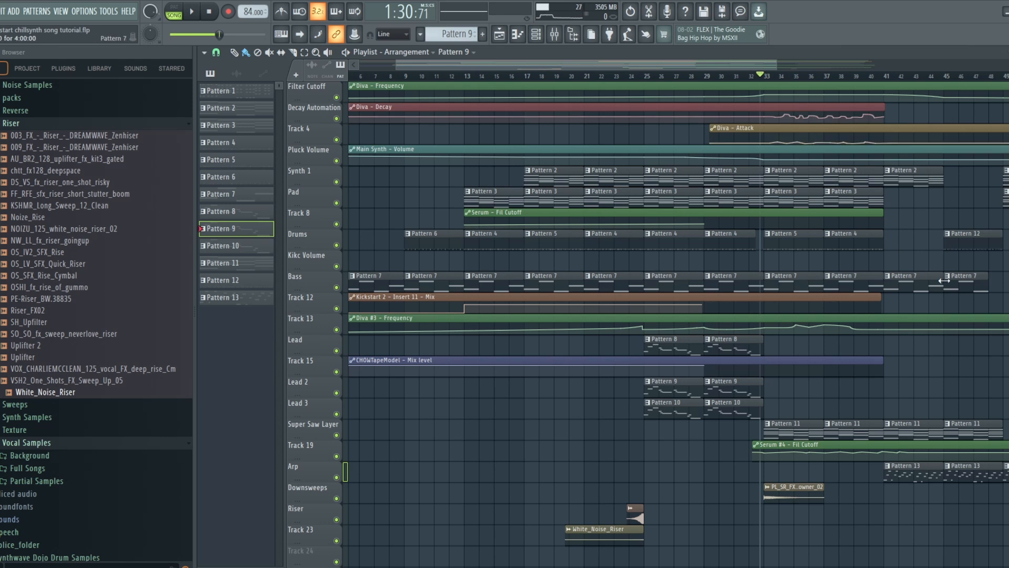
- Set the playback position to bar 33, play the full mix with the super saw layer, and stop
left_click_drag(737, 65, 773, 68)
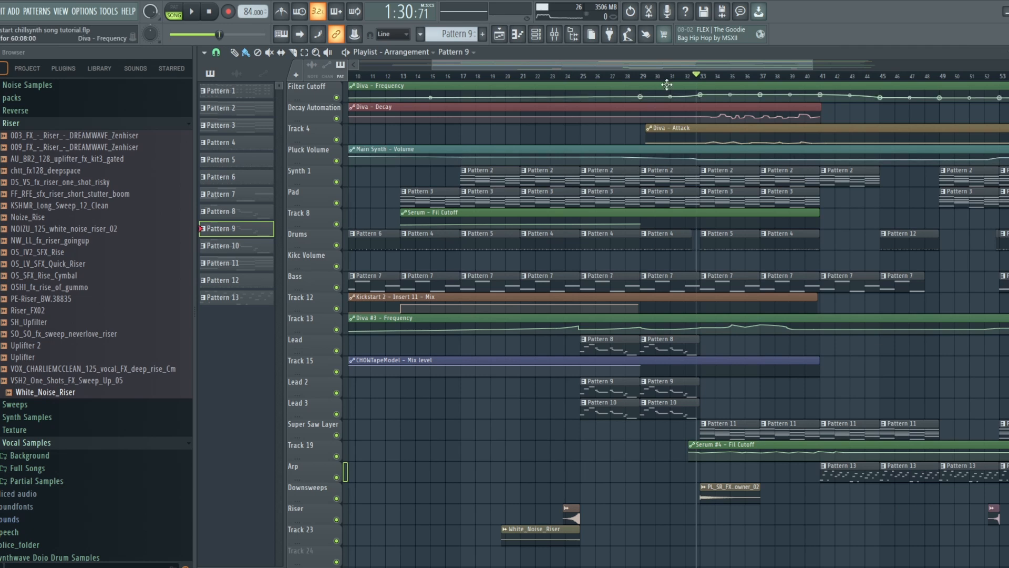
left_click_drag(669, 65, 709, 65)
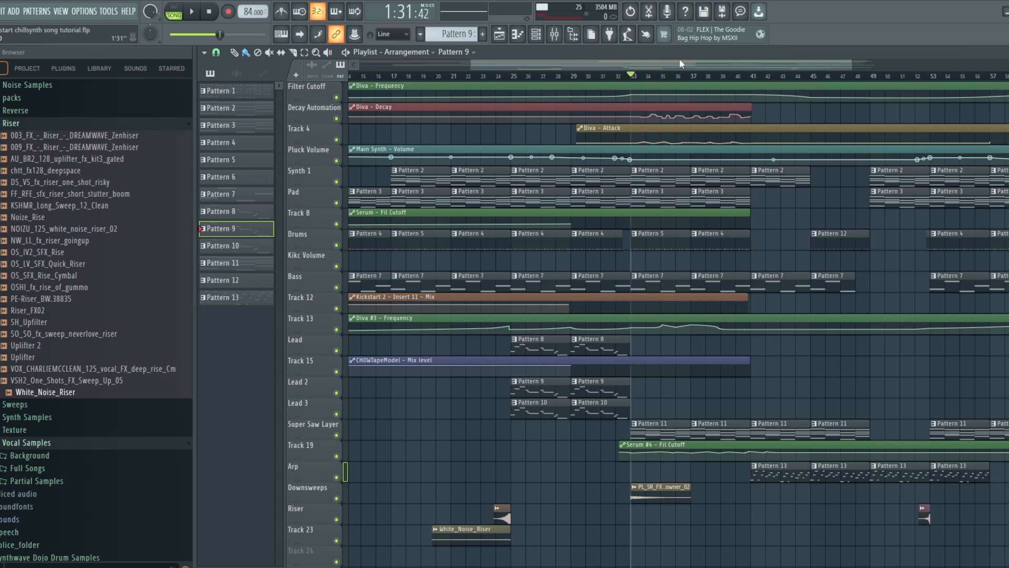
left_click_drag(692, 65, 718, 72)
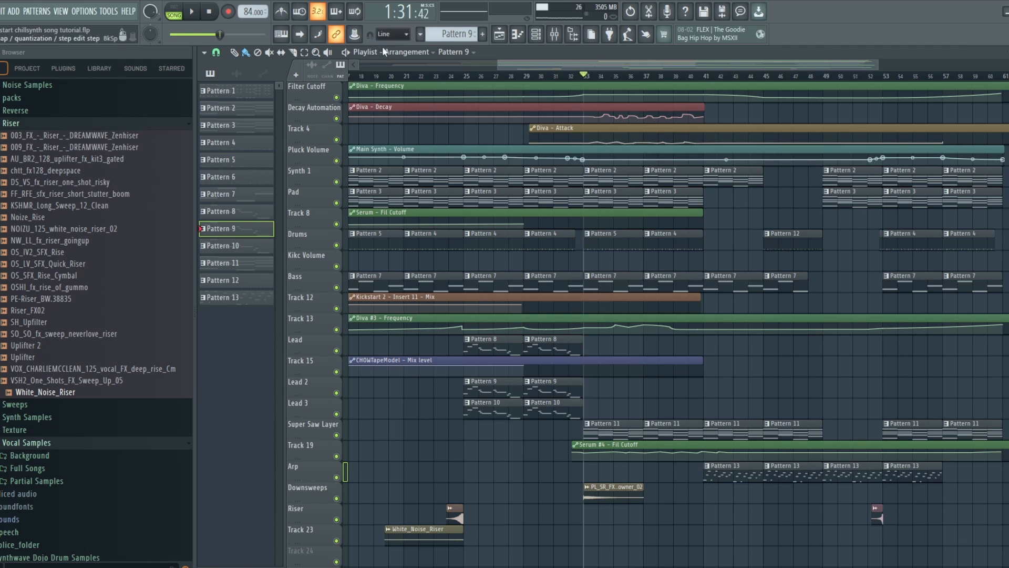
key("space")
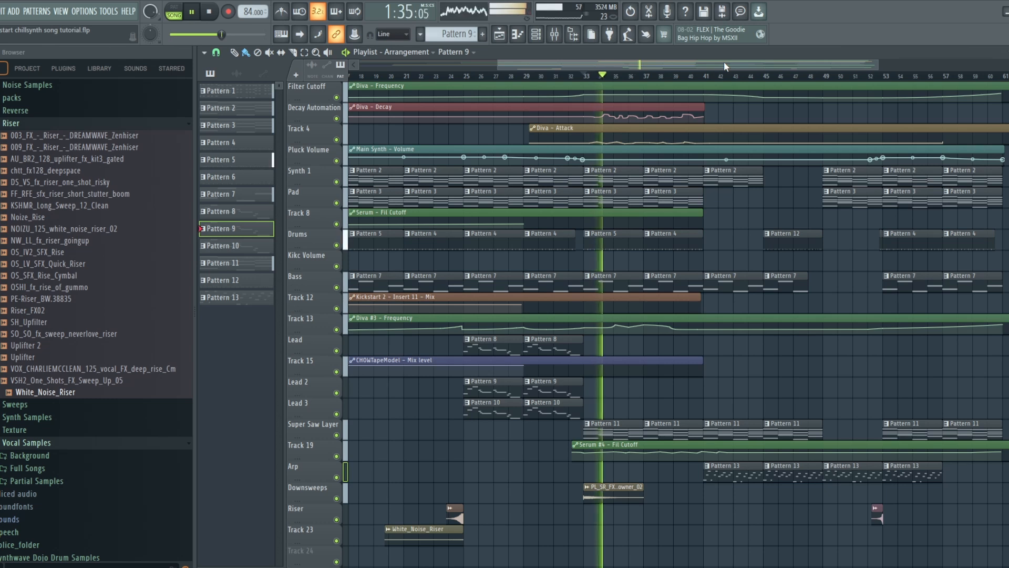
left_click(210, 12)
- Switch to Pattern 1 and pattern mode, play the pluck chords on their own, and stop
scroll(776, 437, "up", 1)
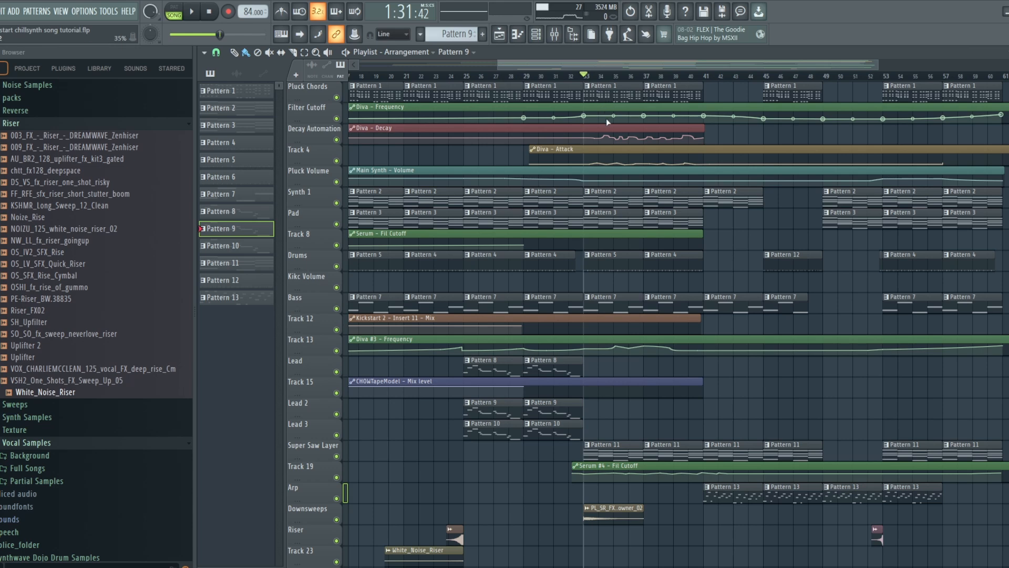
scroll(560, 86, "up", 4)
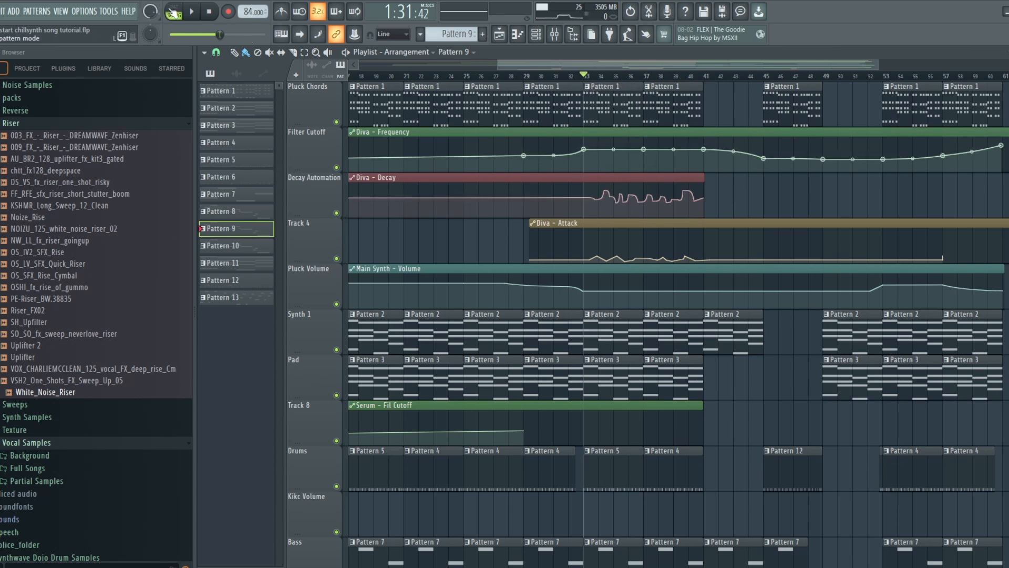
left_click_drag(451, 34, 451, 57)
key("l")
key("space")
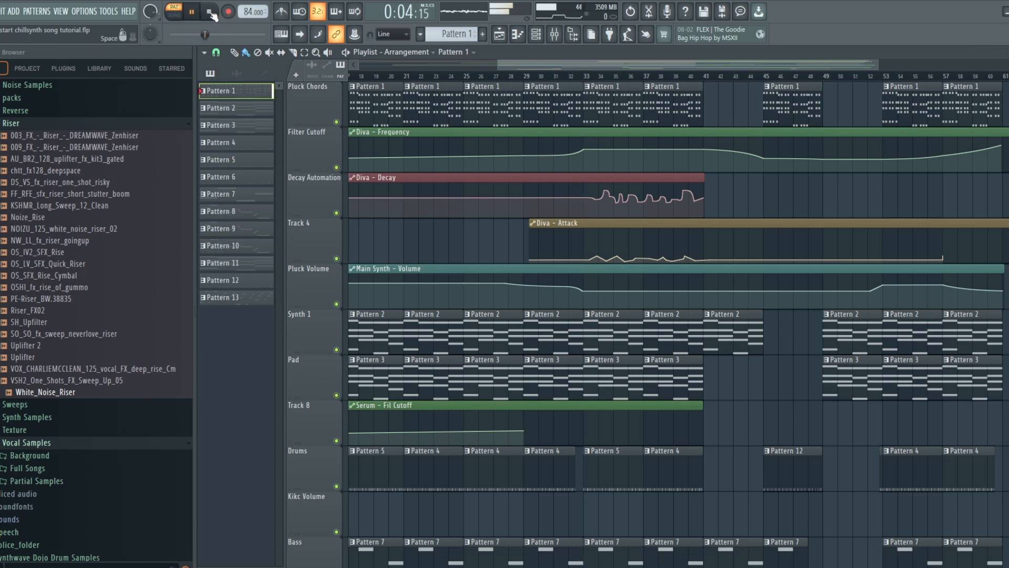
left_click(212, 14)
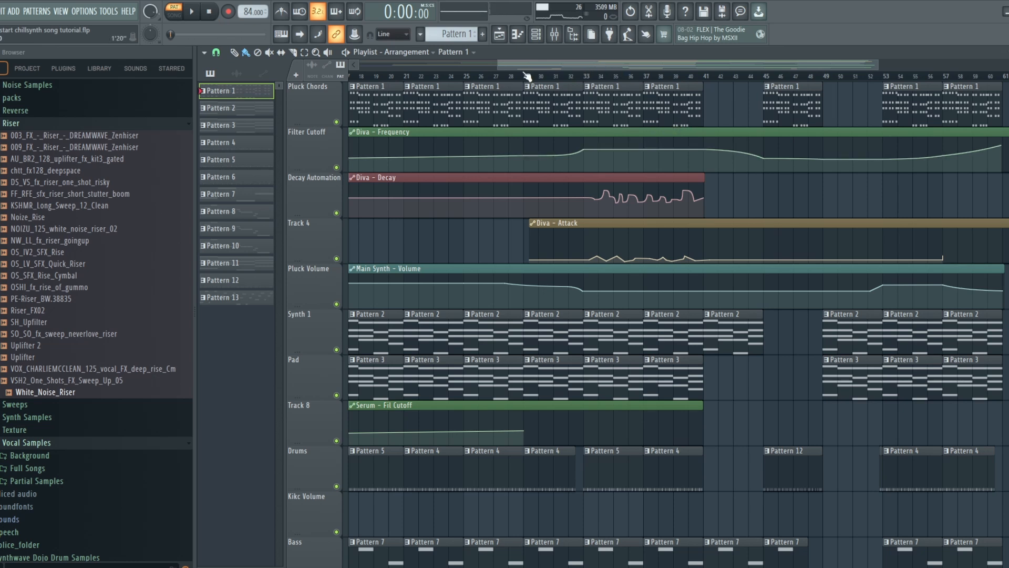
- Return to song mode at bar 33, solo Main Synth with Synth, Pad and Saw Layer, play them together, and stop
left_click(586, 77)
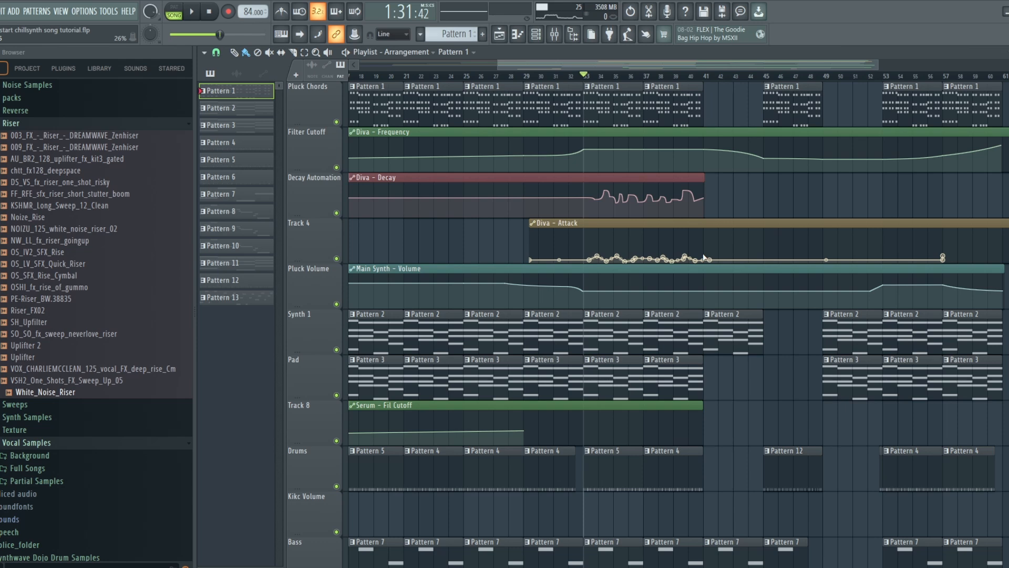
left_click(556, 35)
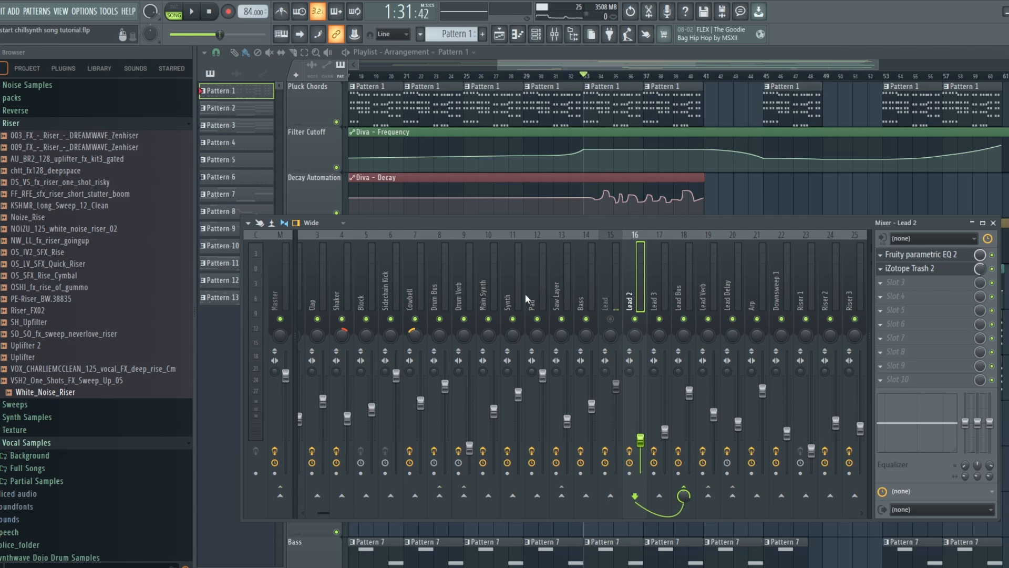
right_click(488, 319)
left_click(194, 11)
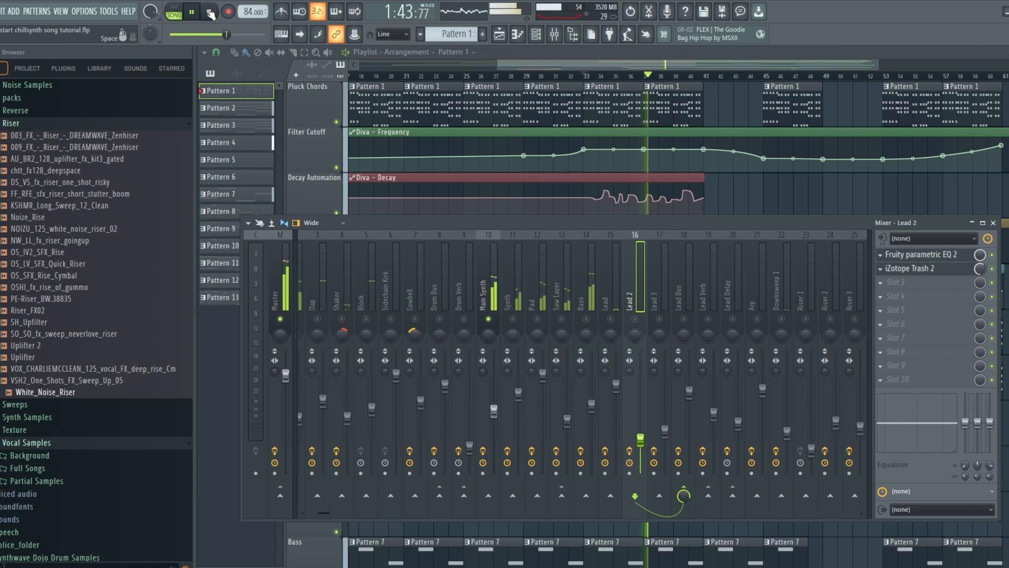
left_click(516, 308)
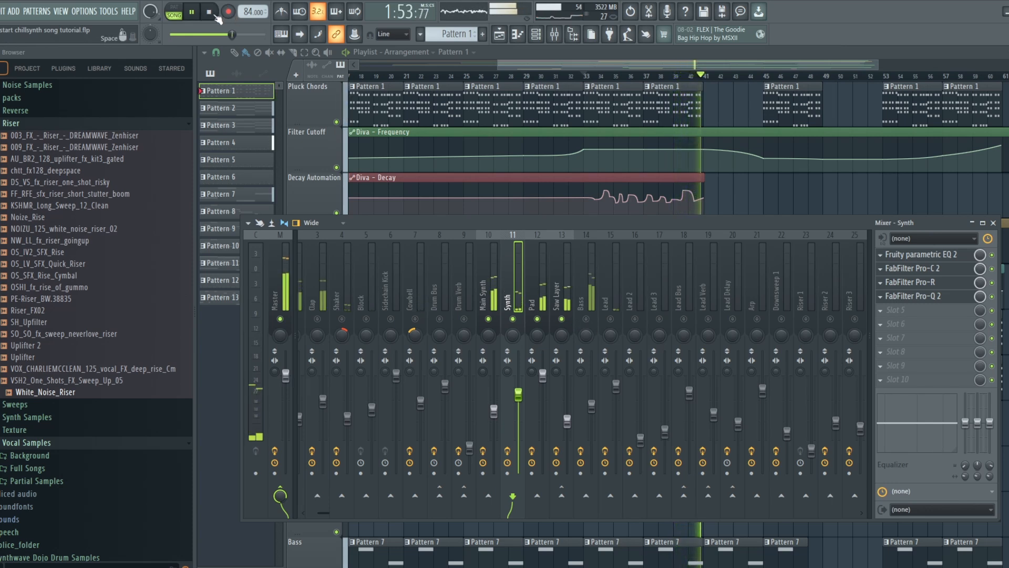
left_click(210, 12)
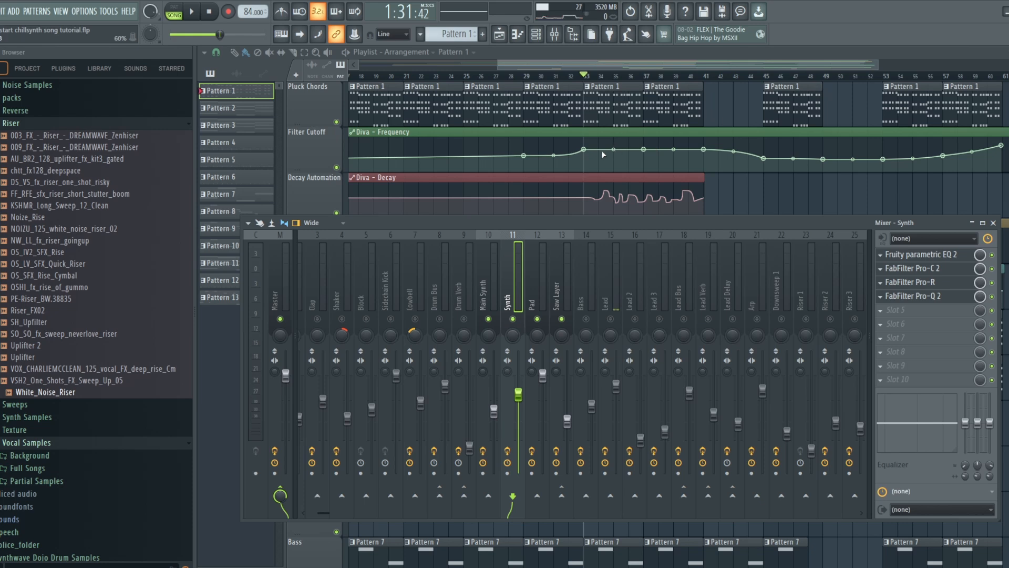
- Play the soloed synth layers from bar 33 again, select the Saw Layer mixer channel, and stop
scroll(711, 161, "down", 2)
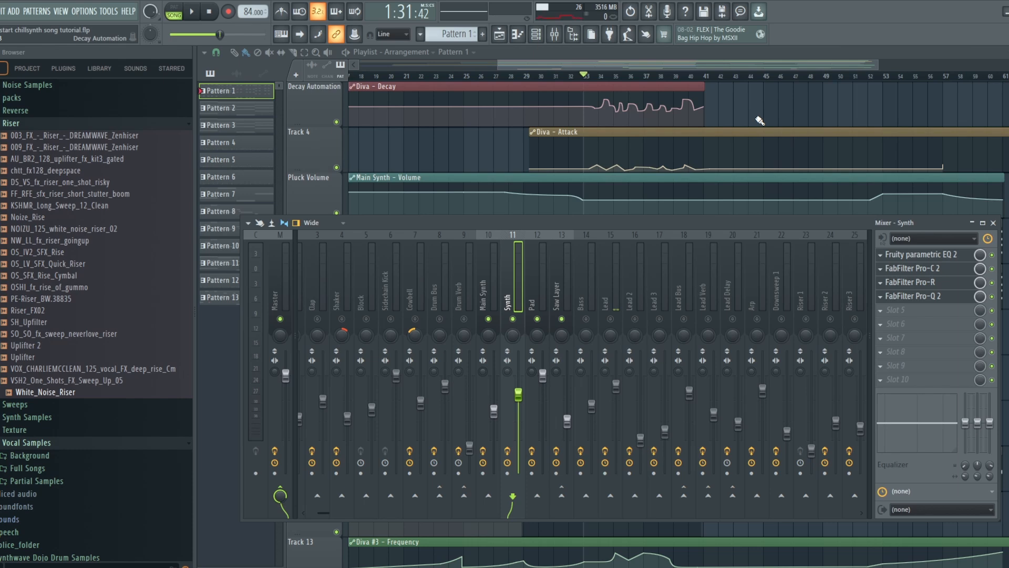
key("F9")
scroll(726, 255, "down", 10)
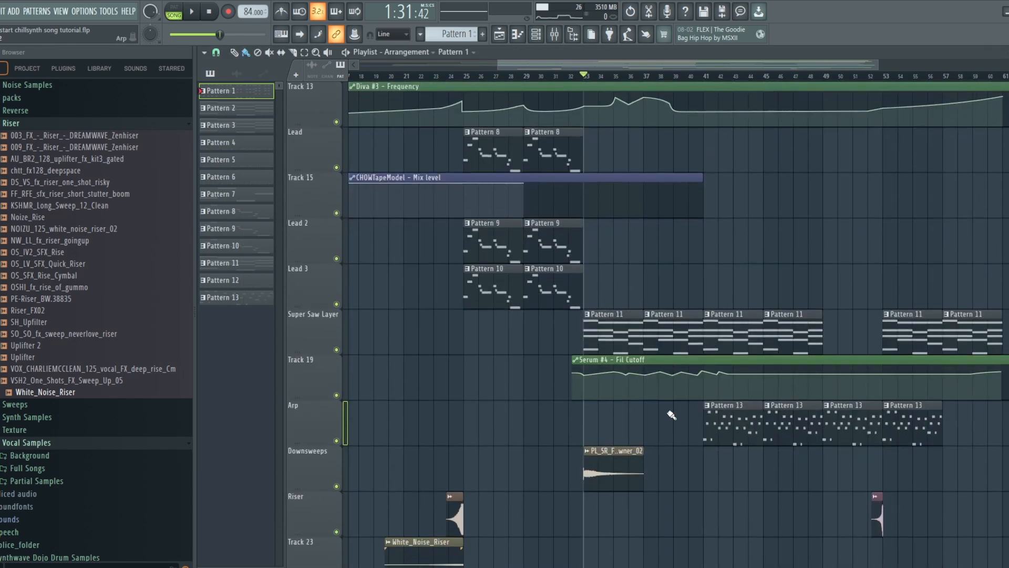
left_click(563, 32)
left_click(194, 12)
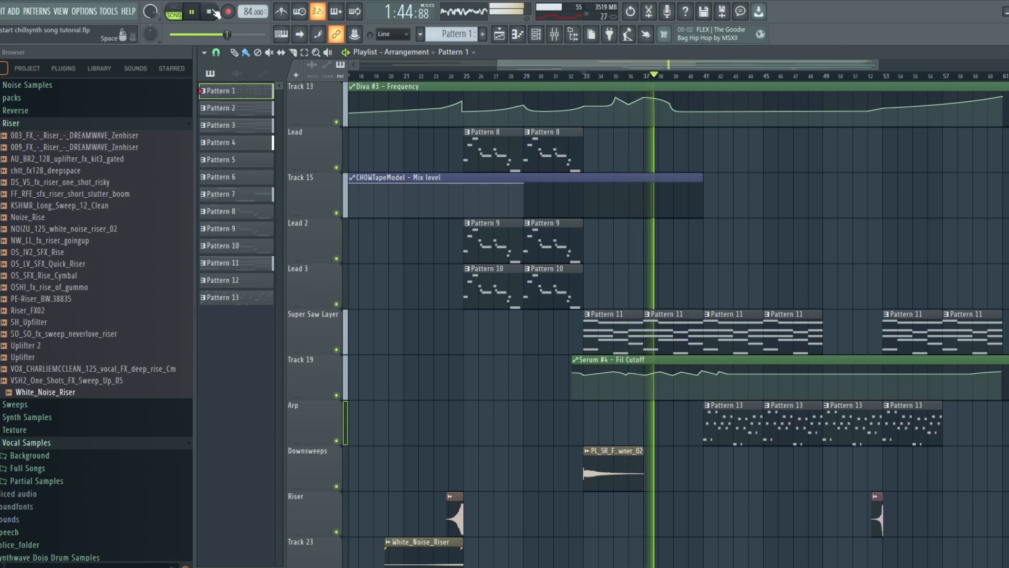
key("F9")
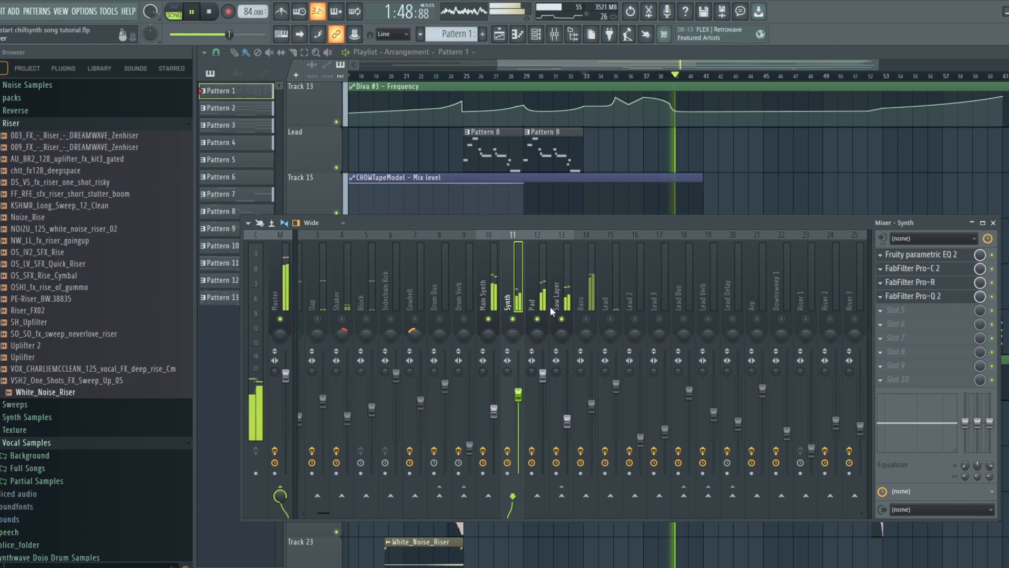
left_click(568, 298)
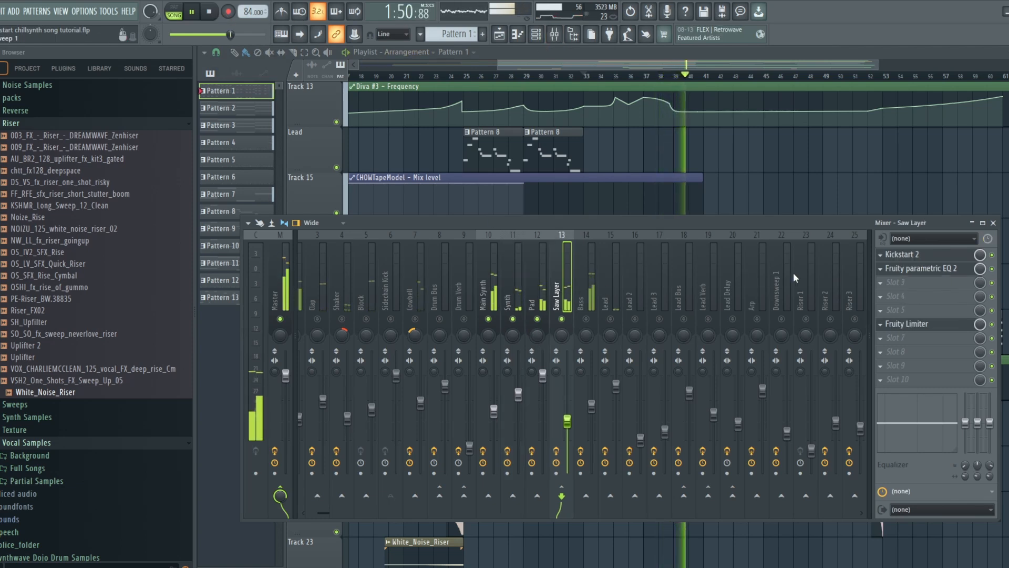
left_click(211, 11)
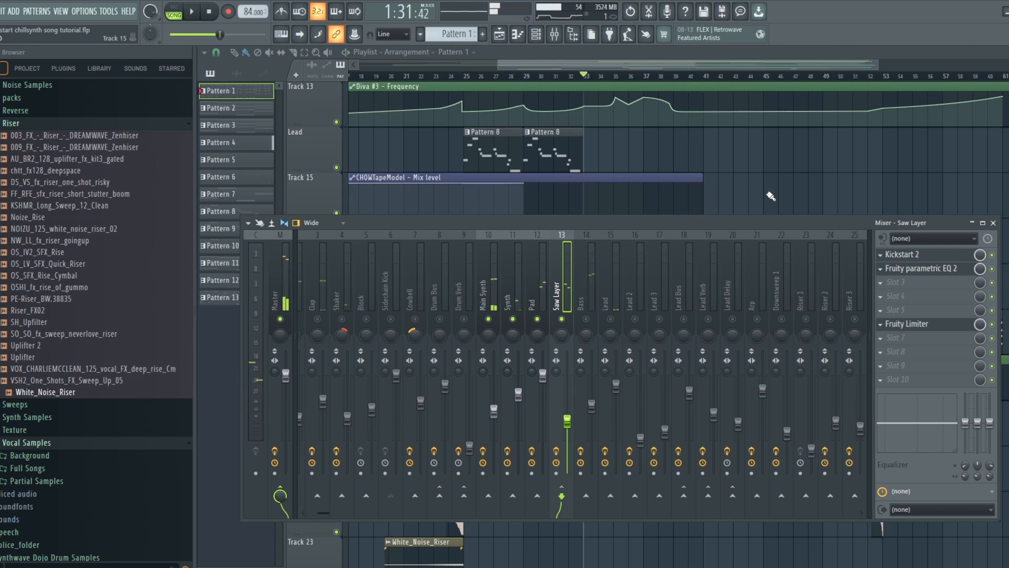
- Look at Kickstart 2 on the Saw Layer channel and return to the playlist
left_click(920, 260)
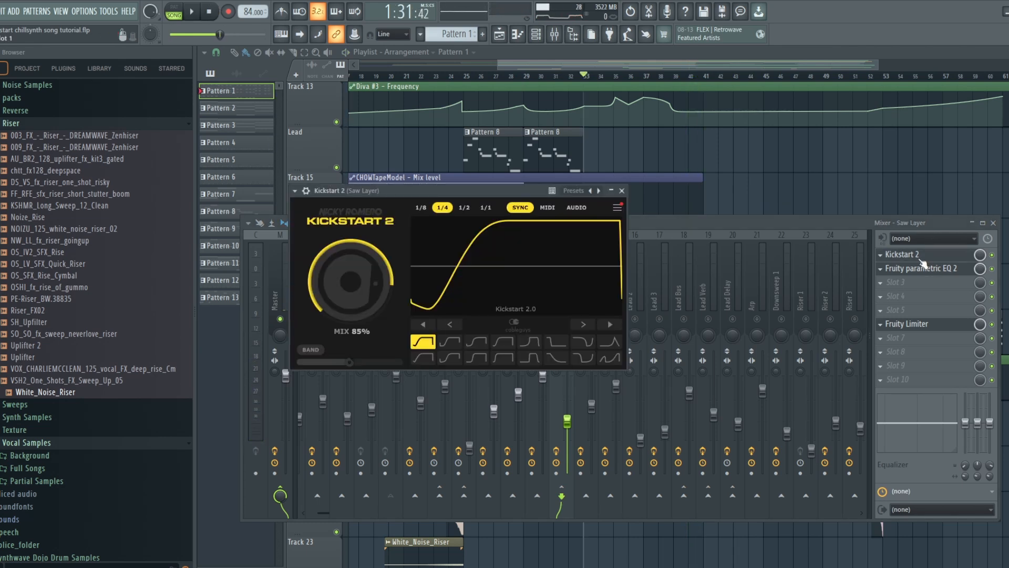
left_click(741, 219)
left_click(693, 65)
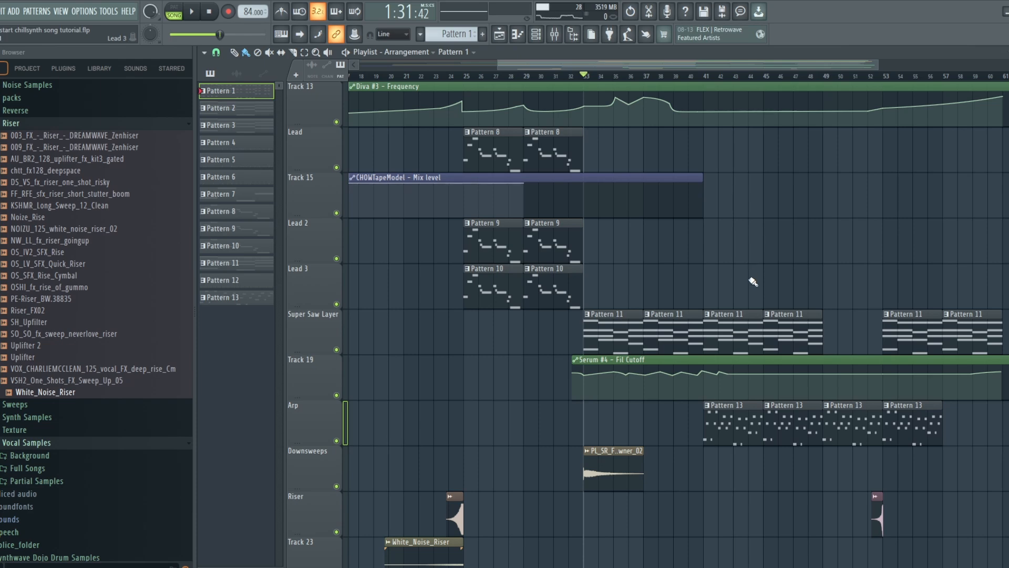
- Set the playback position to bar 41, review the arrangement's tracks, play the section with the arp, and stop
scroll(728, 361, "up", 6)
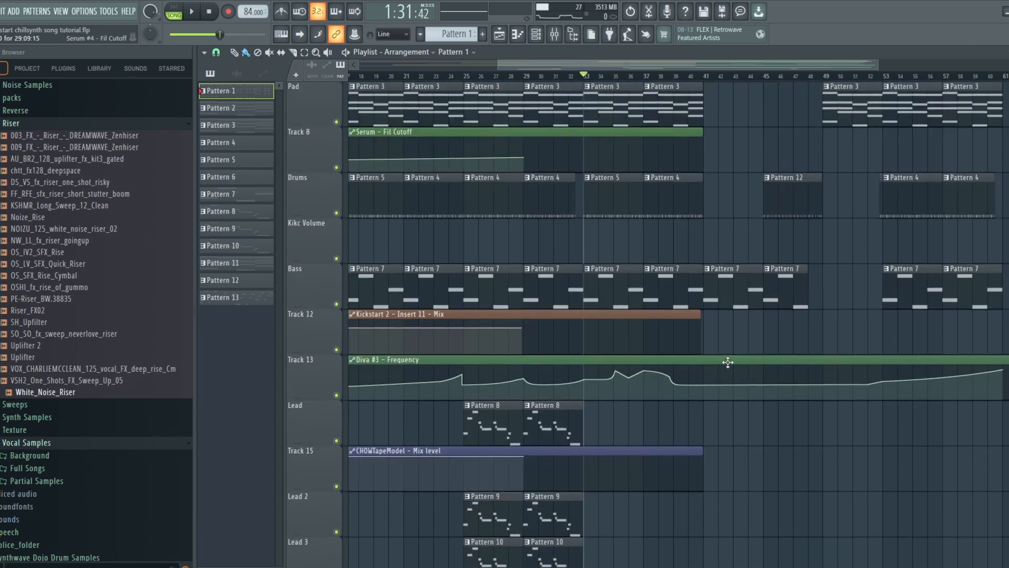
scroll(728, 362, "up", 7)
scroll(728, 361, "down", 5)
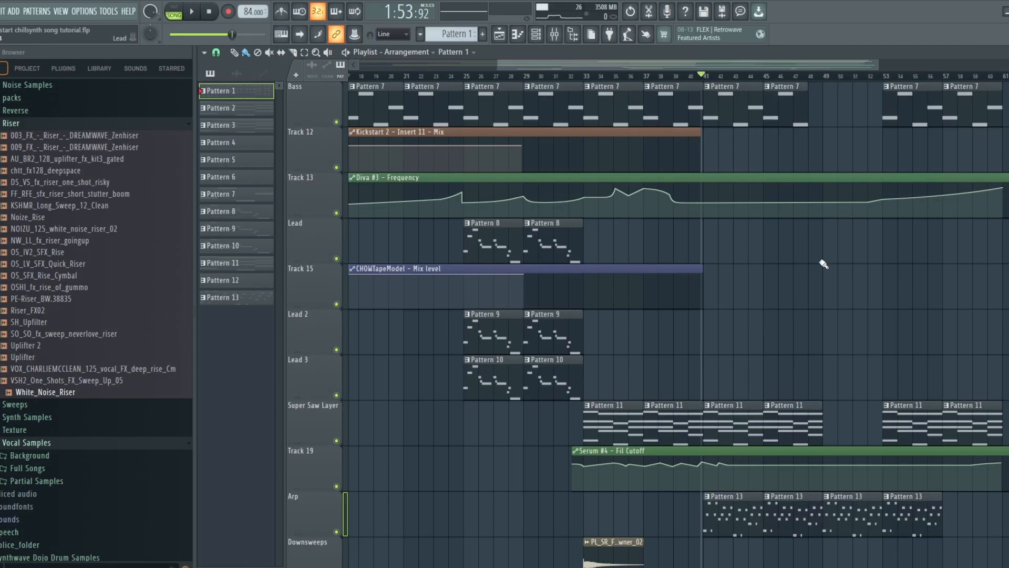
scroll(823, 264, "up", 10)
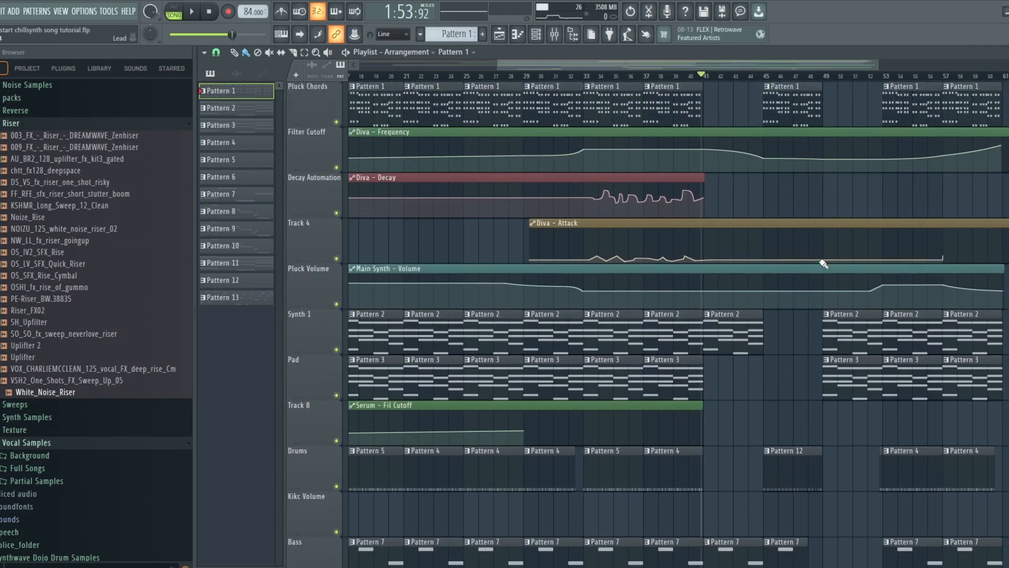
scroll(824, 264, "down", 10)
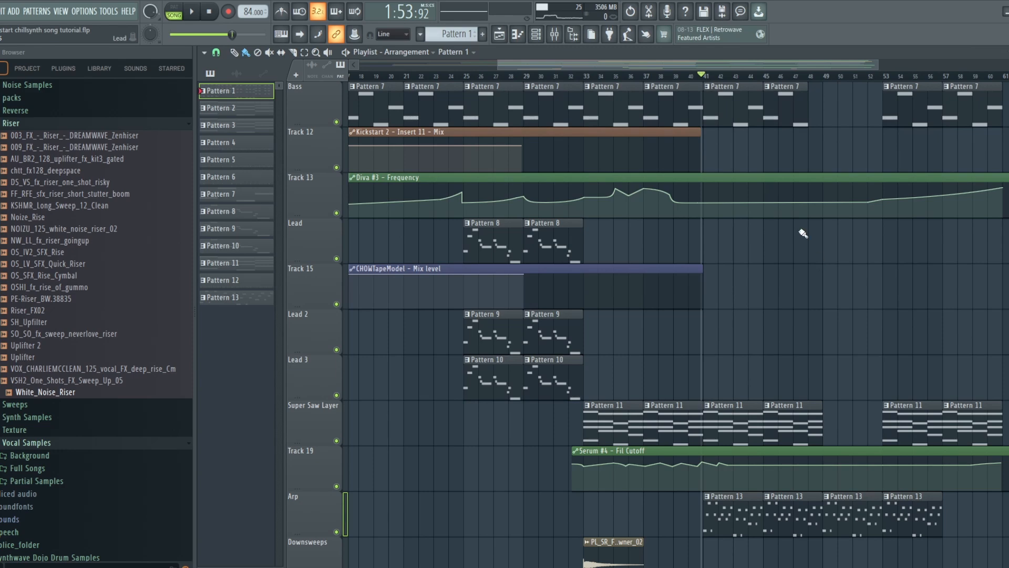
scroll(870, 354, "up", 5)
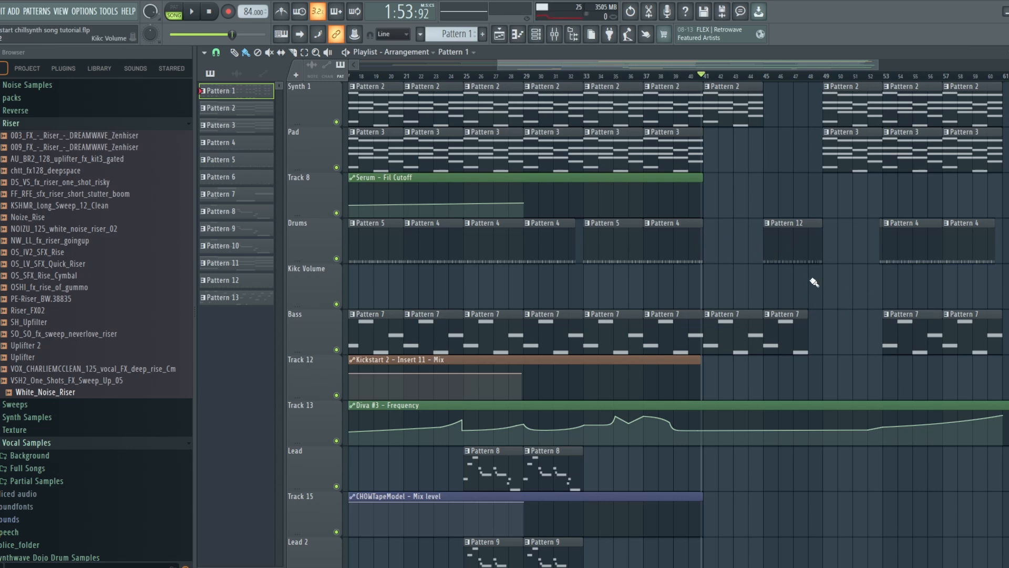
scroll(815, 282, "down", 2)
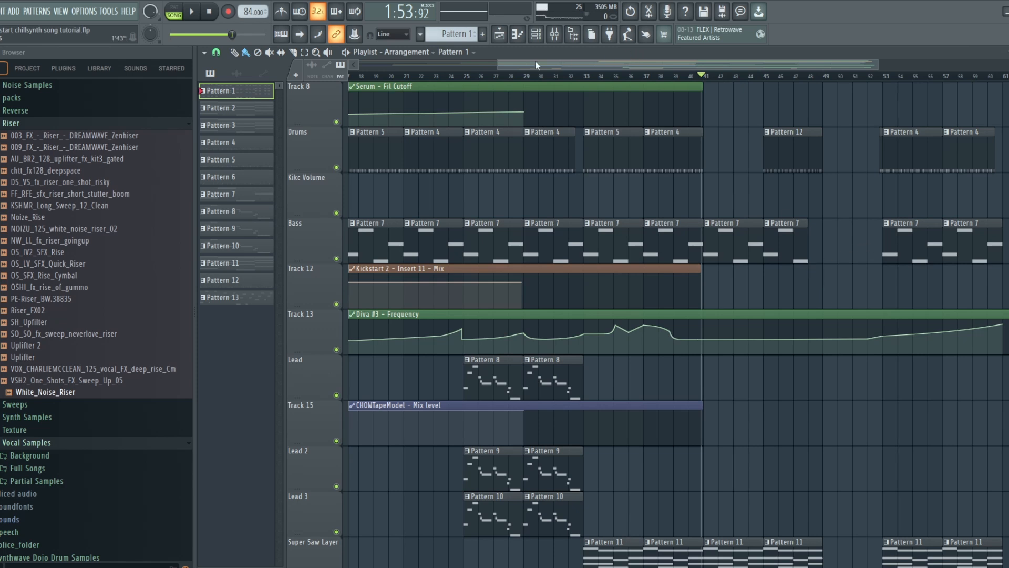
left_click(195, 11)
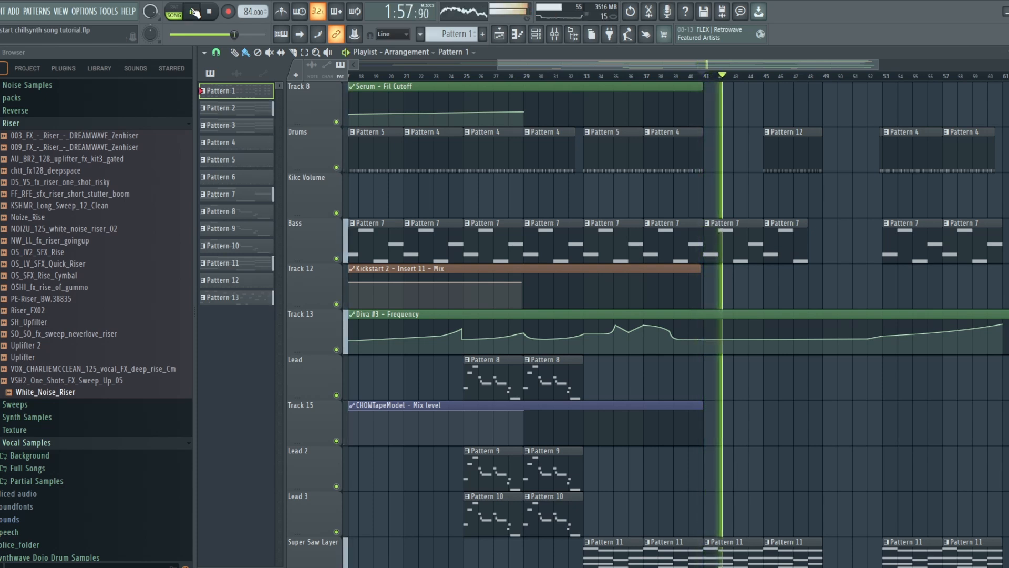
scroll(736, 322, "down", 4)
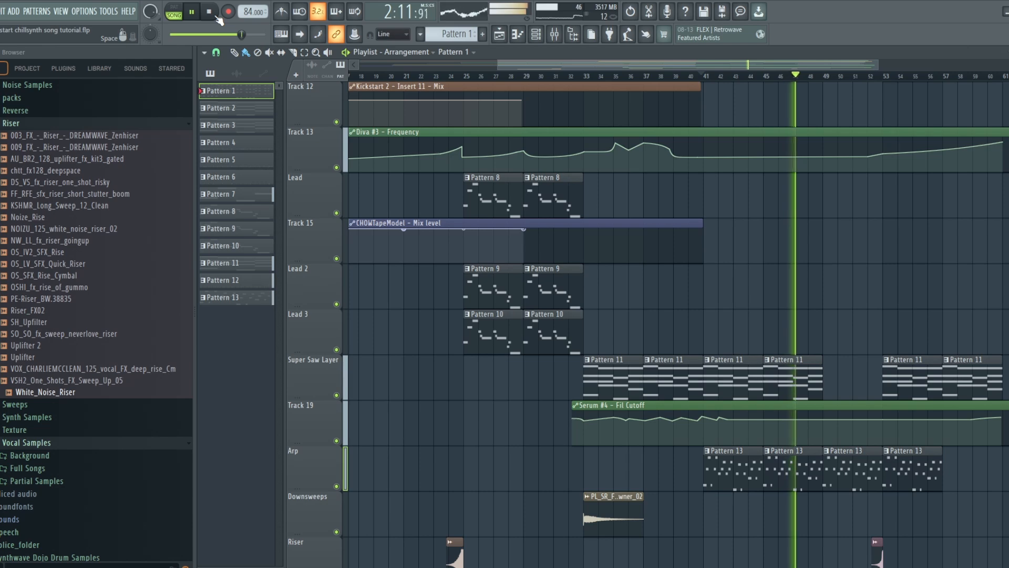
scroll(851, 143, "up", 5)
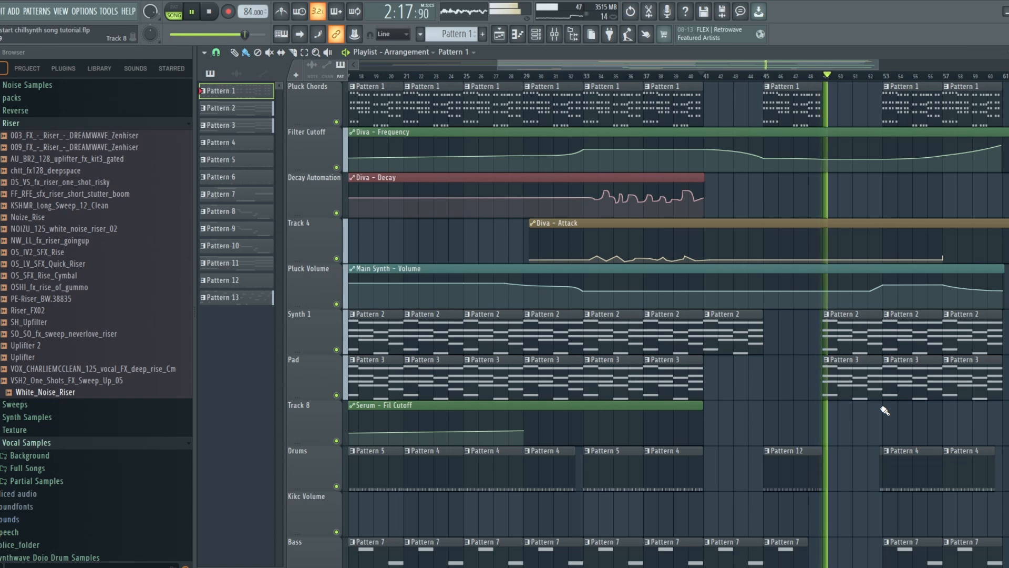
left_click(213, 10)
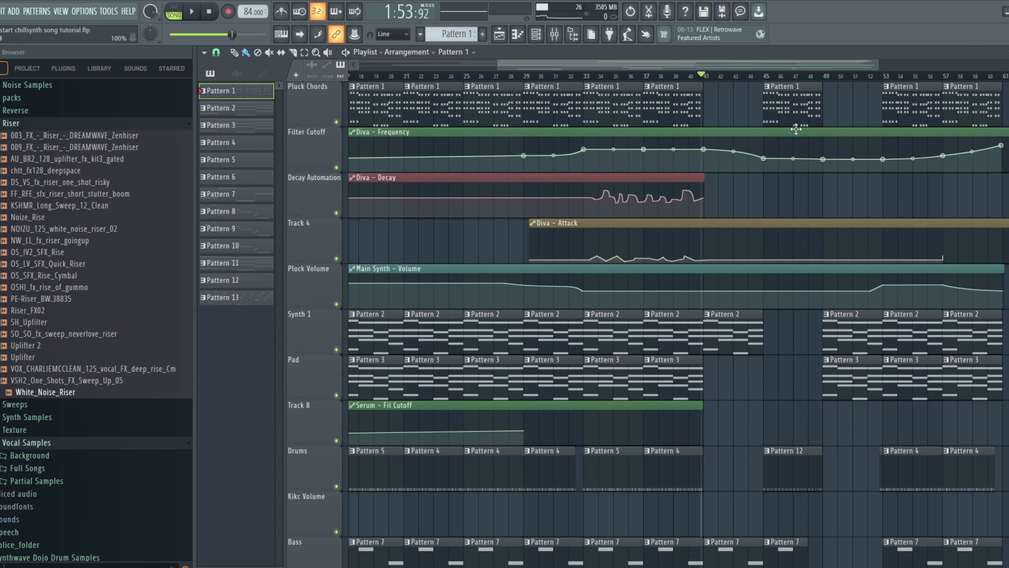
- Switch to Pattern 13 and examine the oscillators and effects of the arp's Serum #5
scroll(825, 272, "down", 9)
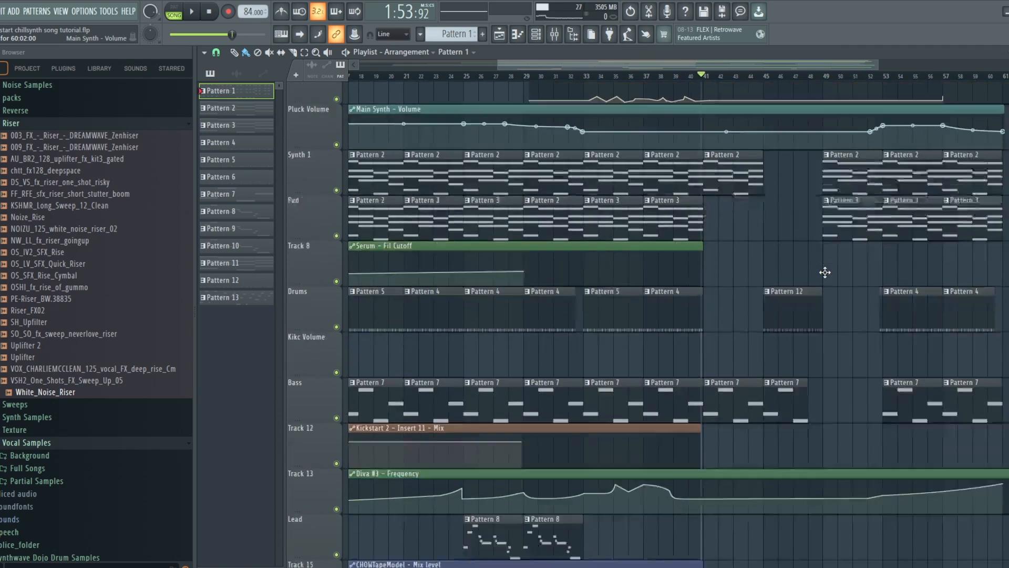
scroll(825, 272, "down", 3)
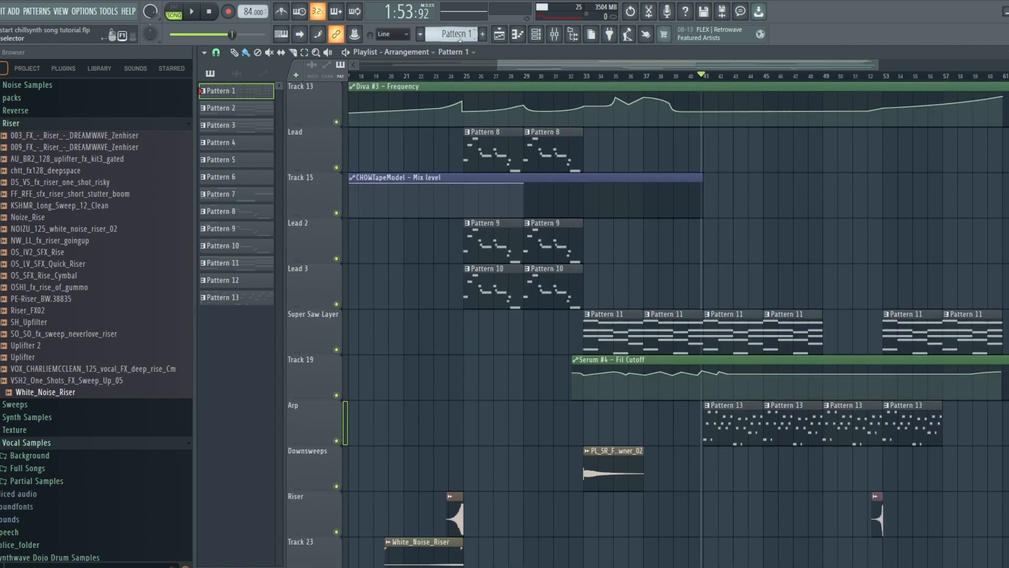
left_click_drag(460, 36, 460, 7)
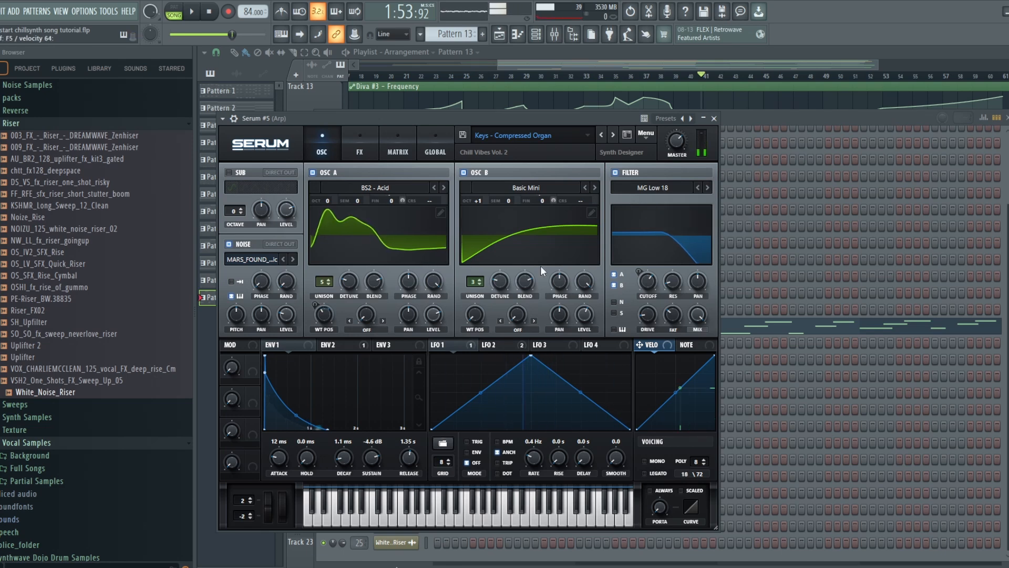
left_click(361, 148)
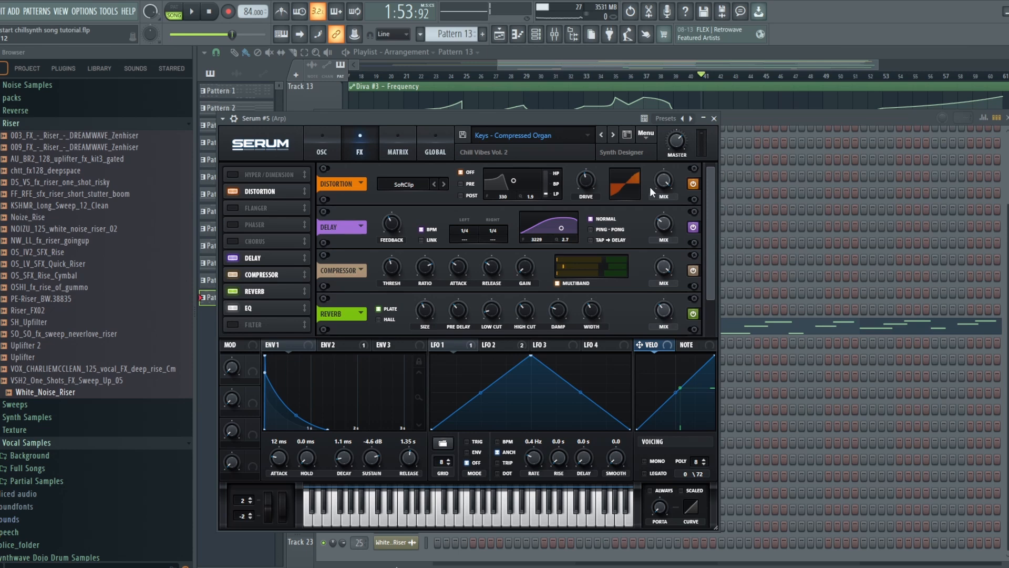
- Return to the oscillators of the arp's Serum #5, then view all four bars of its notes in the piano roll
left_click(330, 147)
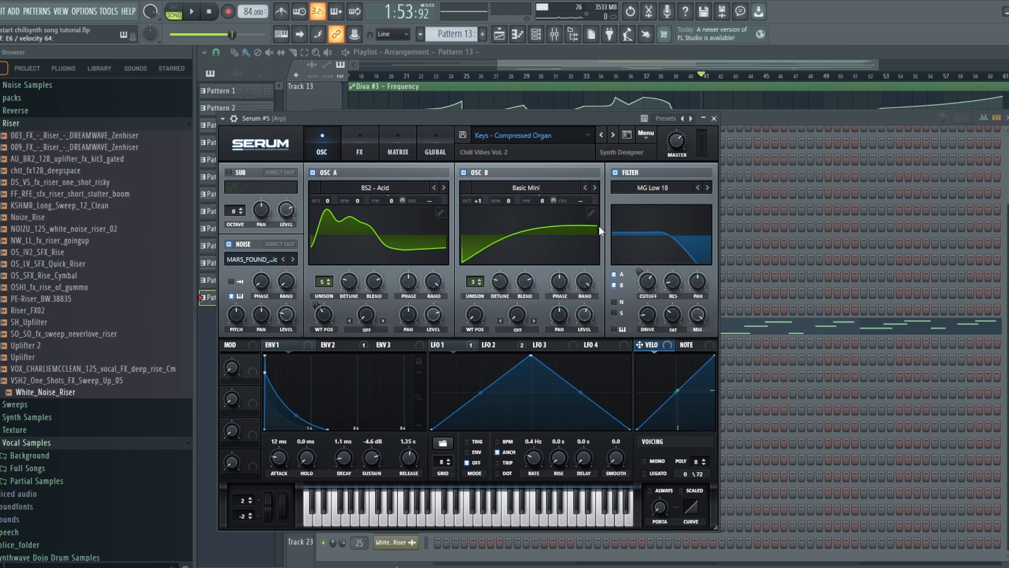
left_click(554, 36)
left_click(536, 35)
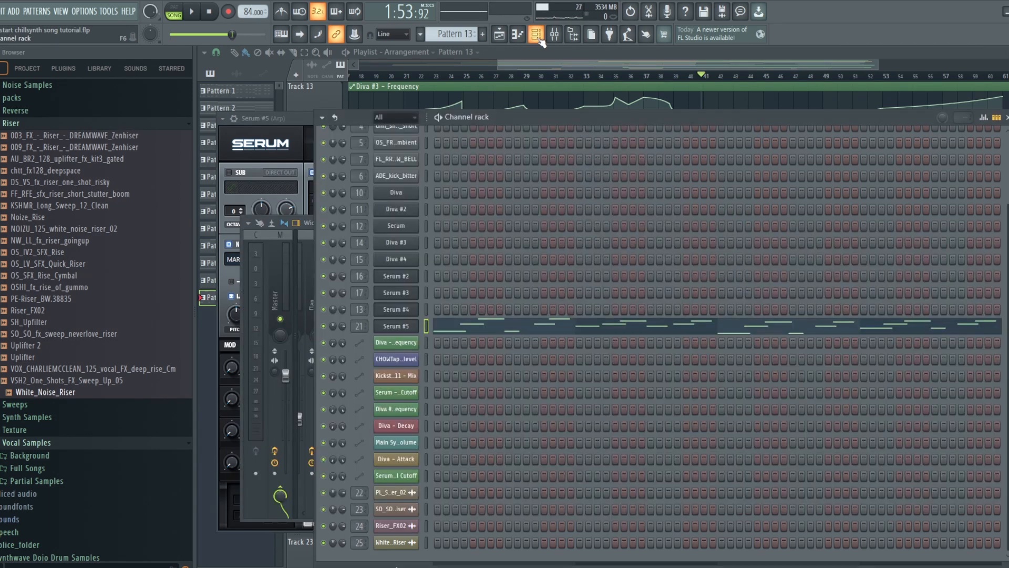
left_click(408, 326)
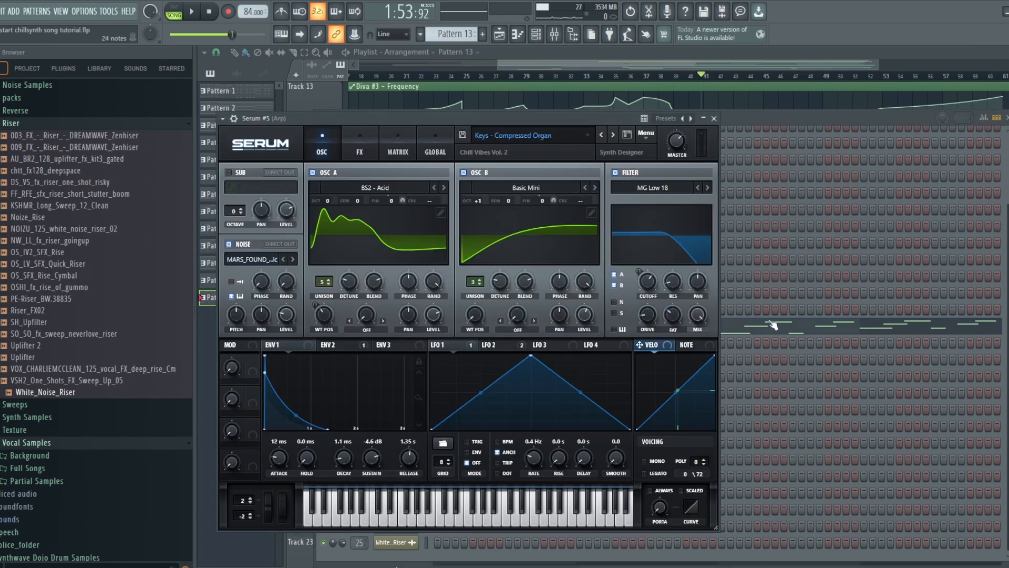
left_click(773, 325)
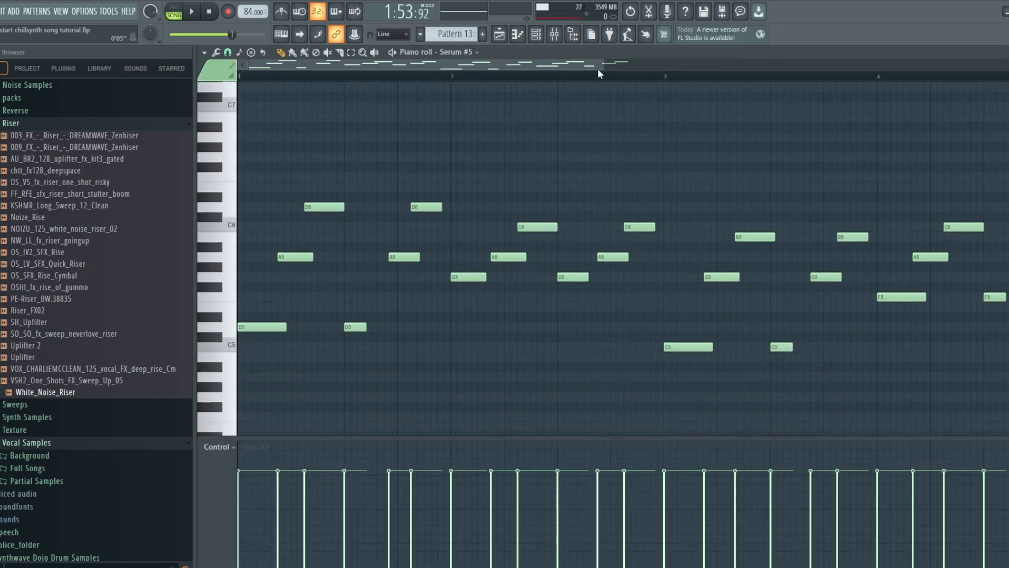
left_click_drag(606, 61, 676, 62)
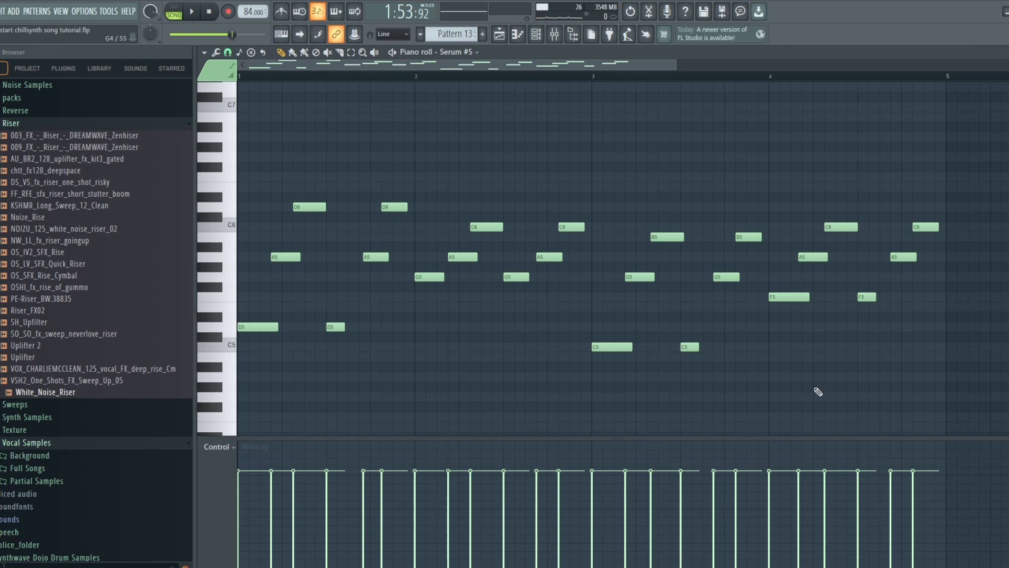
- Play the arp's Pattern 13 on its own in pattern mode and stop
left_click(175, 11)
left_click(192, 12)
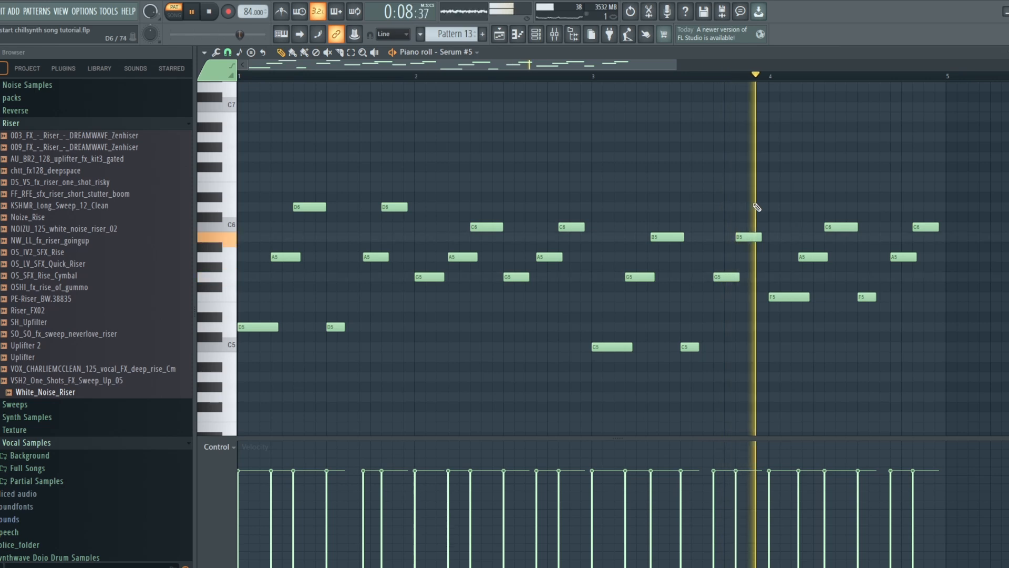
left_click(216, 15)
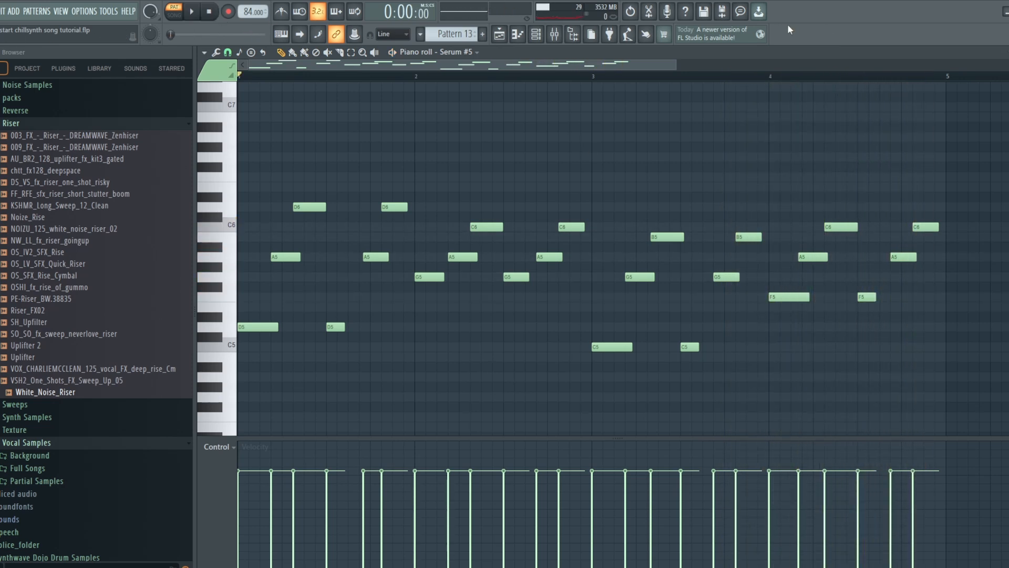
- Check the channel rack, return to the playlist, and review the arrangement's tracks around the arp and risers
left_click(541, 40)
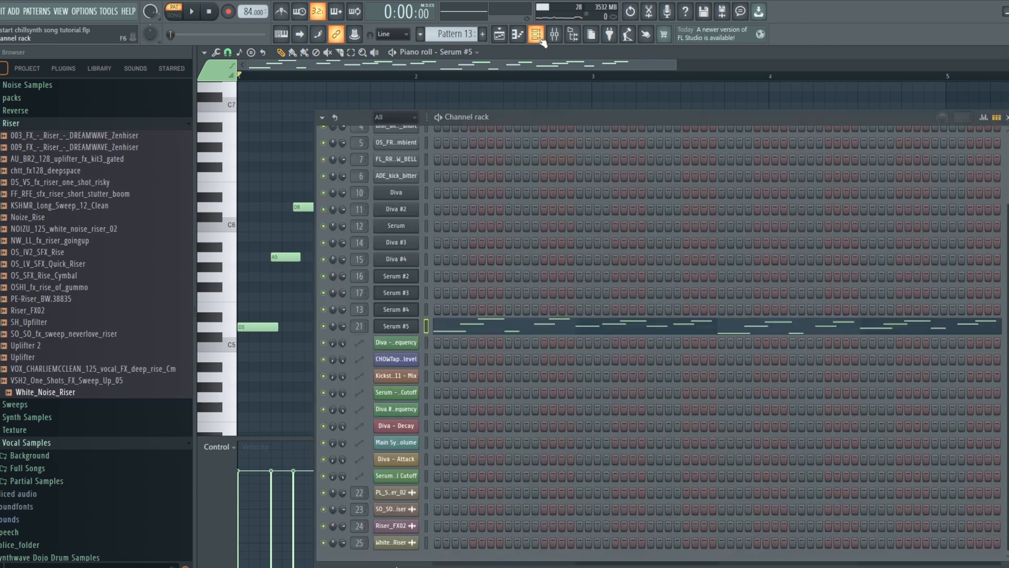
left_click(541, 40)
left_click(498, 39)
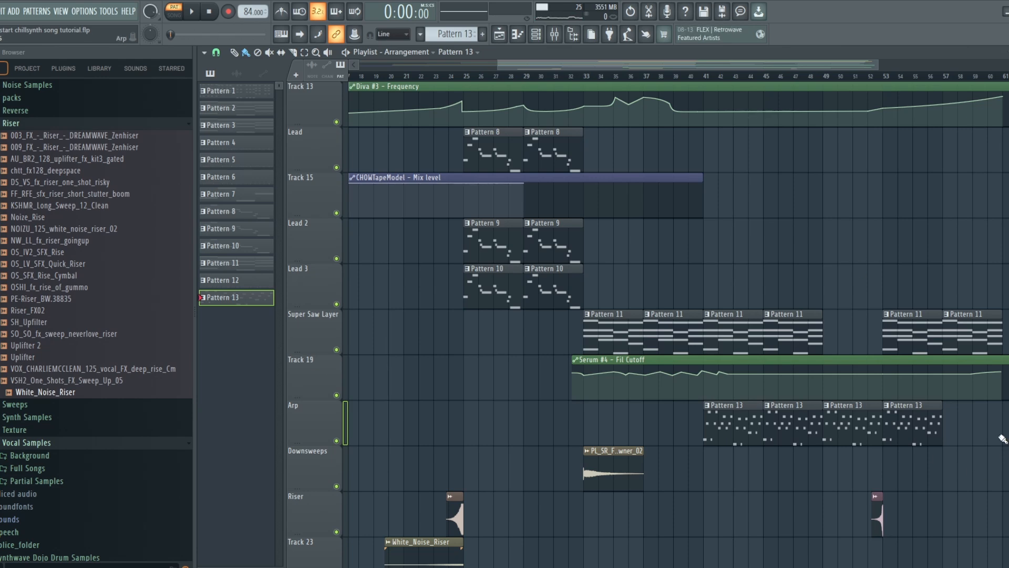
scroll(1000, 423, "up", 4)
scroll(1000, 423, "down", 5)
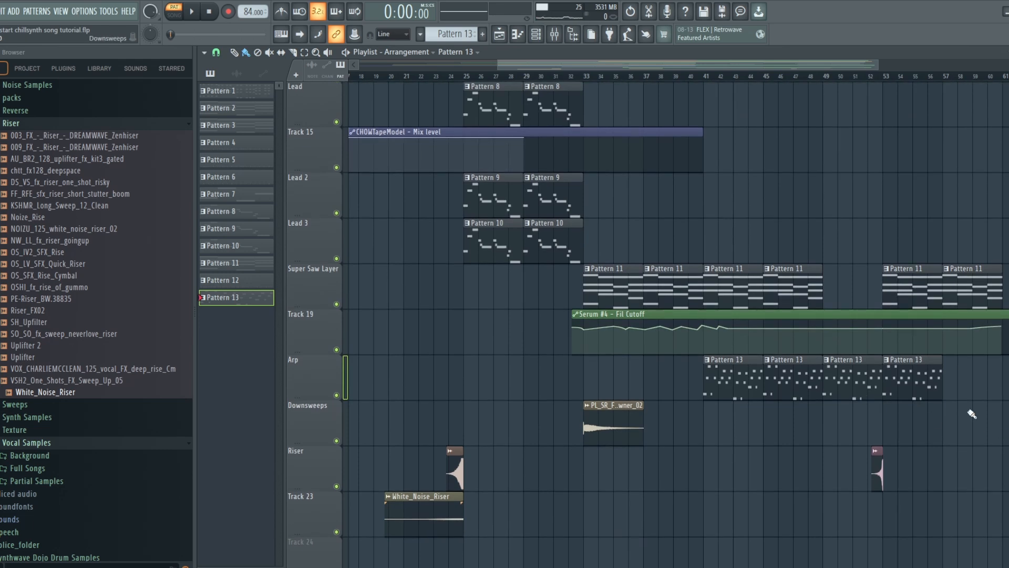
mouse_move(685, 349)
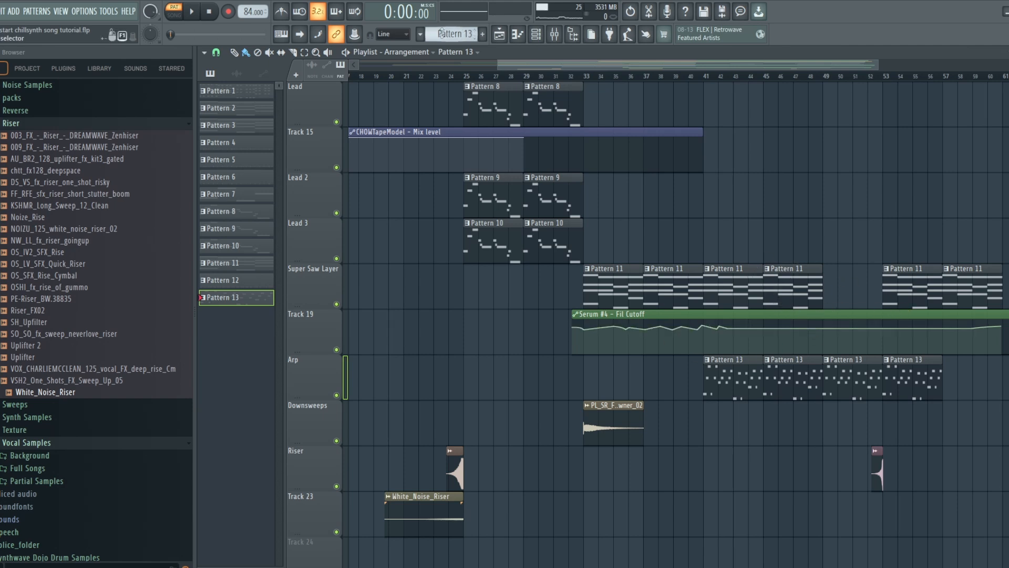
- Switch to Pattern 11, examine the oscillators and effects of Serum #4, and check the Saw Layer mixer channel before returning to the playlist
left_click_drag(462, 37, 462, 54)
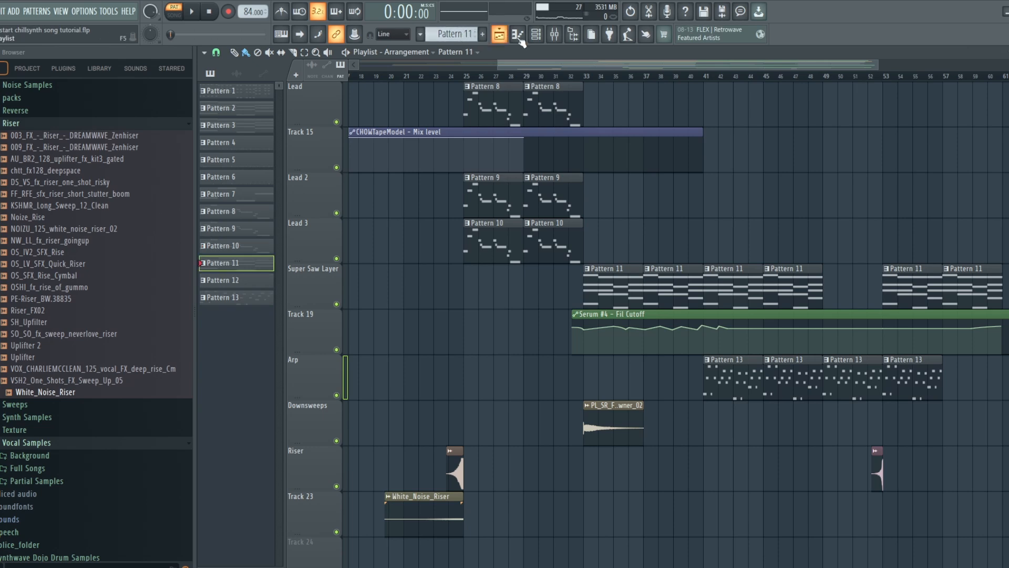
left_click(537, 34)
left_click(392, 308)
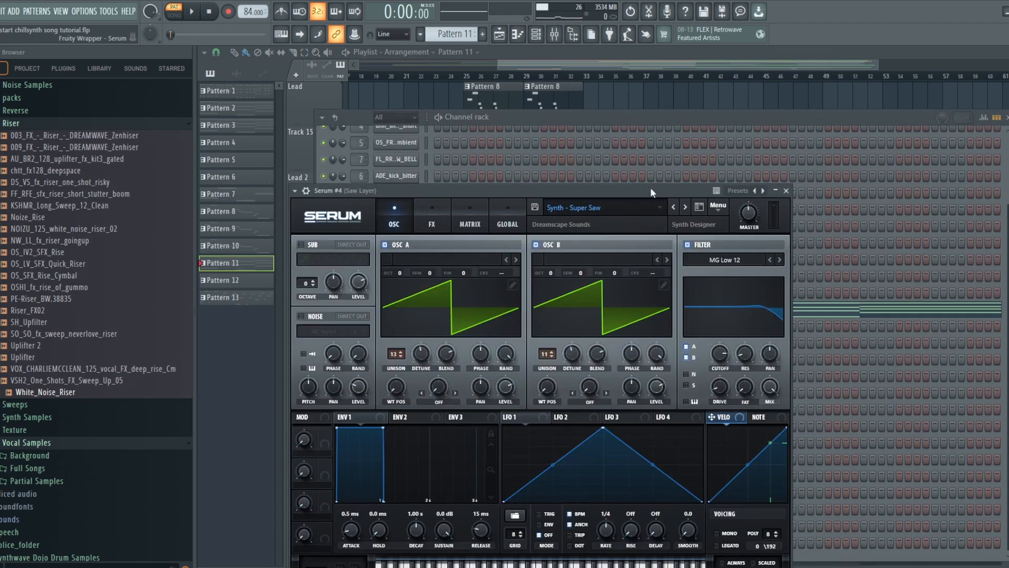
left_click_drag(651, 187, 651, 128)
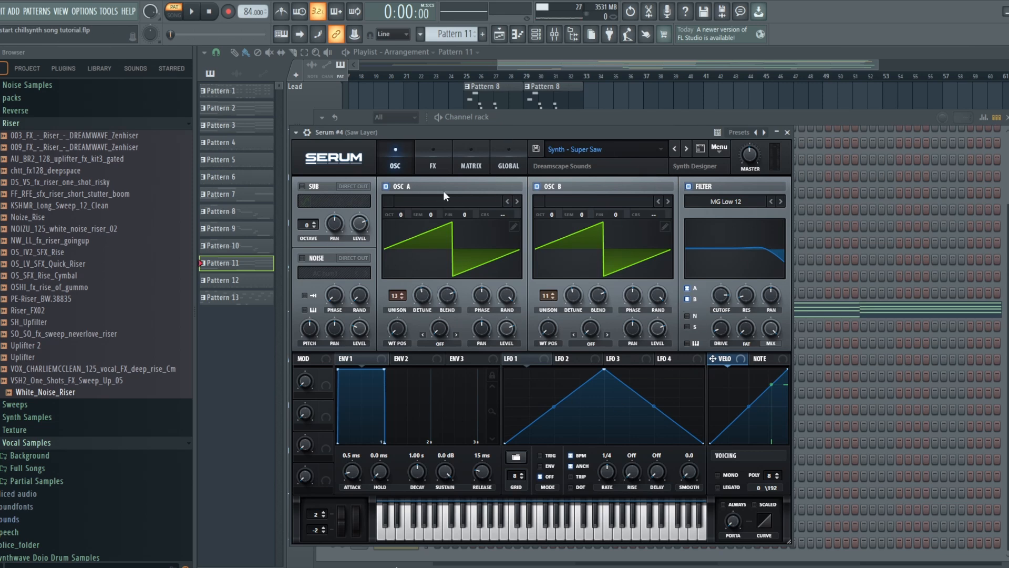
left_click(433, 164)
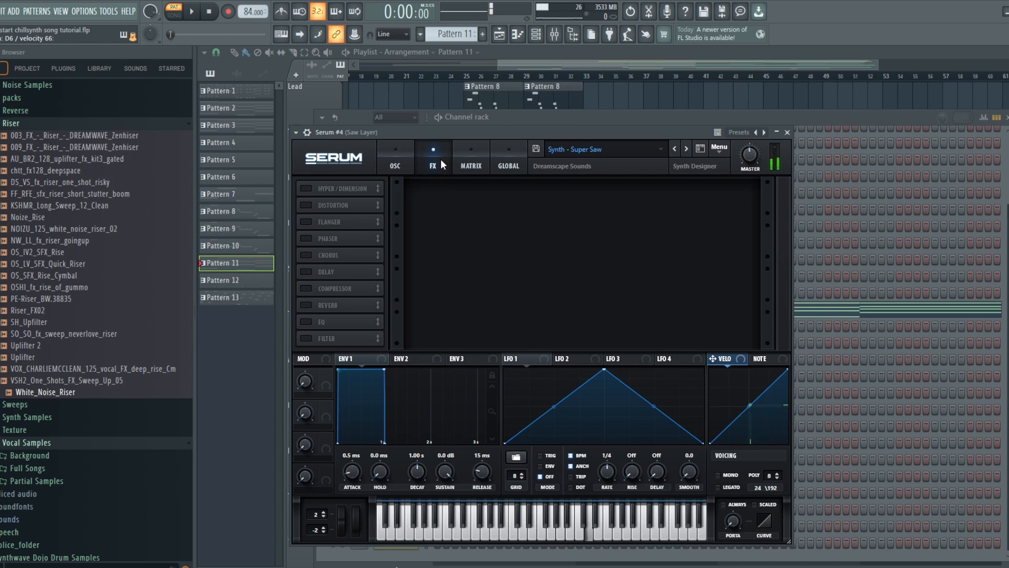
left_click(400, 158)
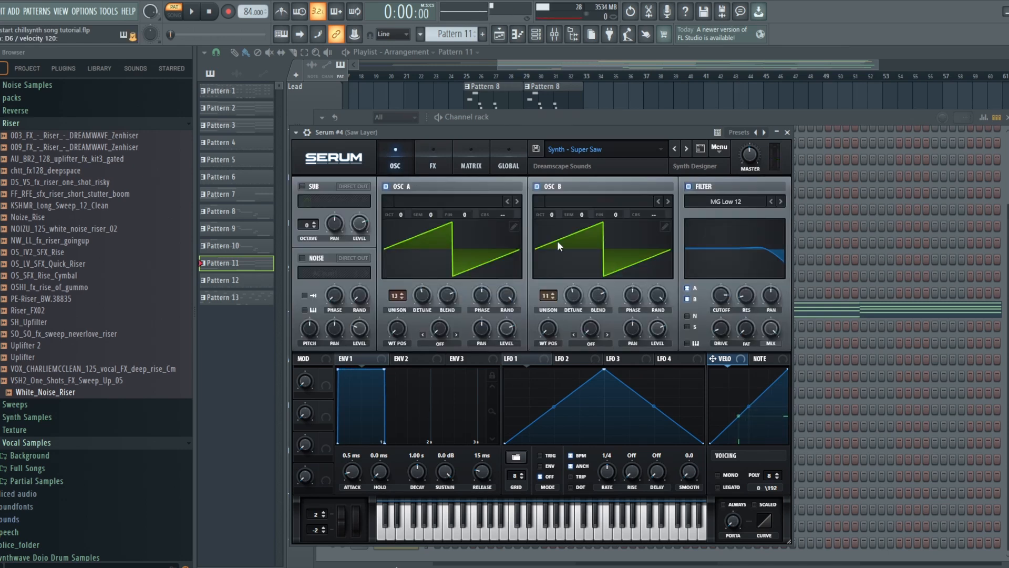
left_click(554, 33)
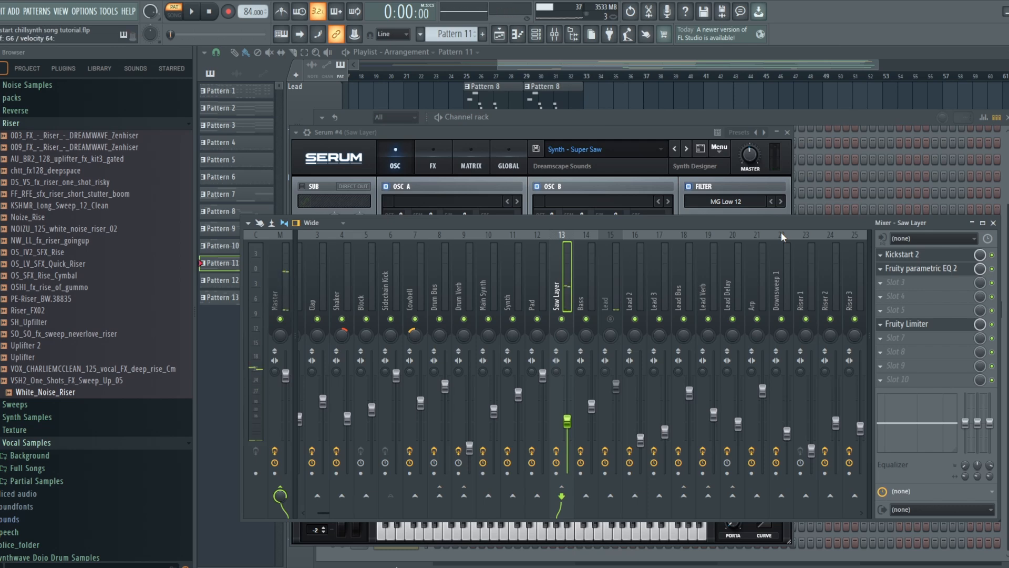
left_click(509, 44)
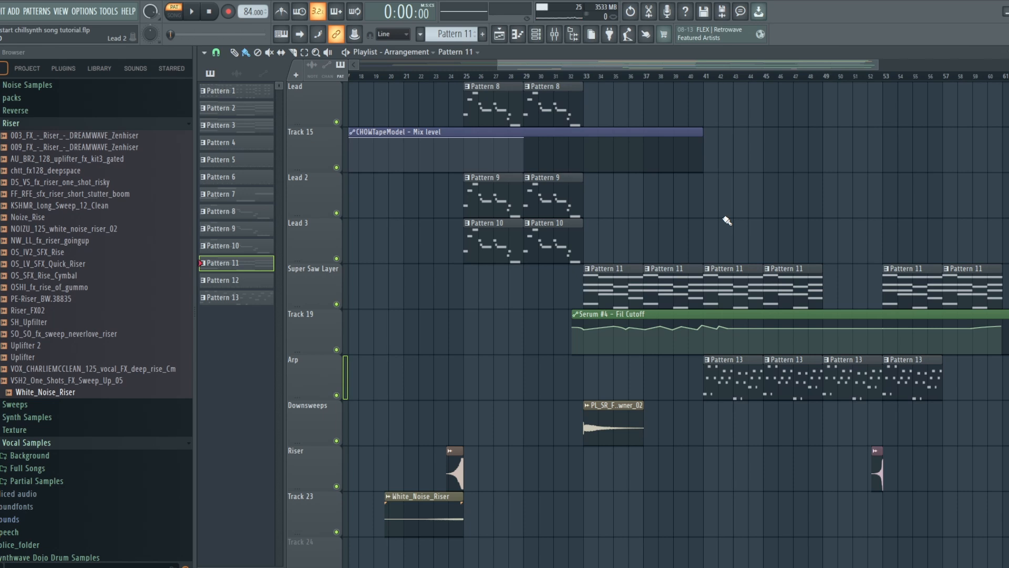
- Move the song position through bars 33 and 41 to bar 45, reviewing which tracks play in those sections
left_click(587, 83)
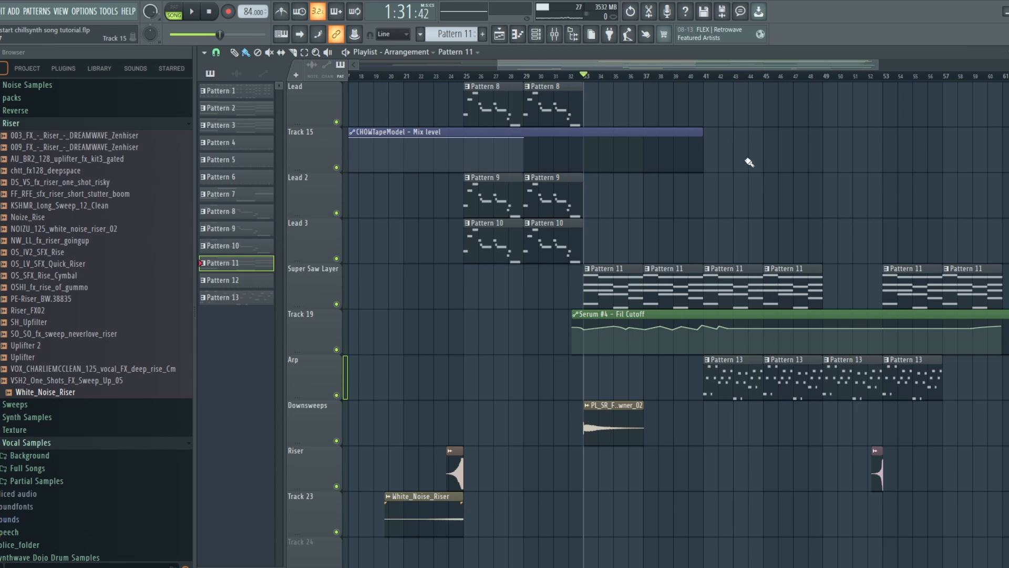
left_click(707, 77)
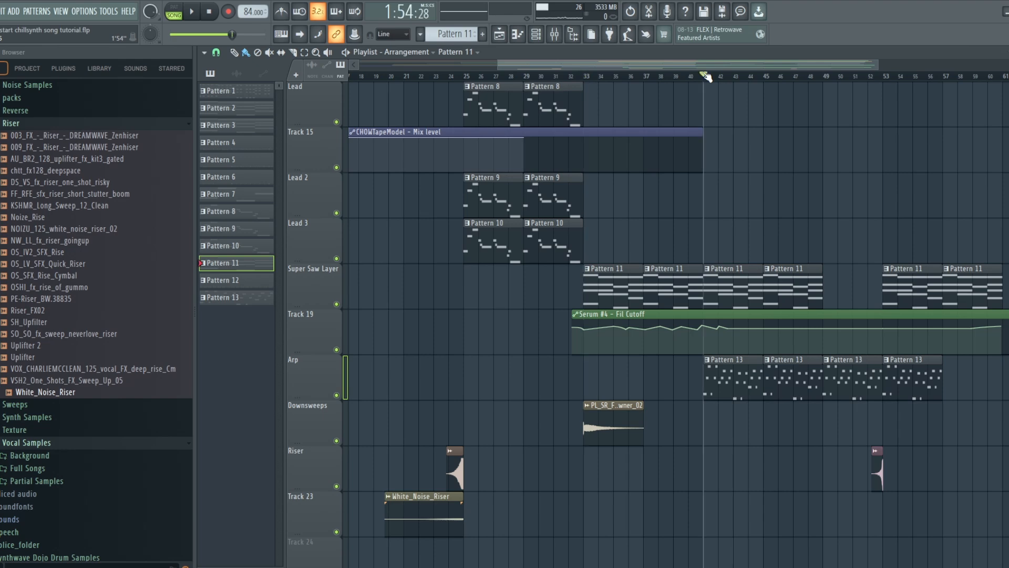
scroll(846, 231, "up", 5)
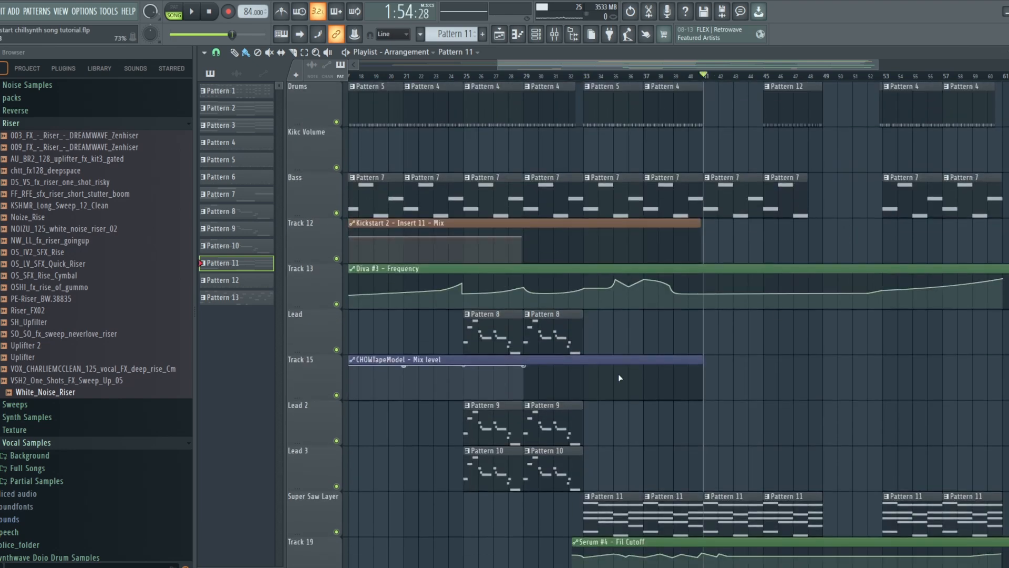
scroll(752, 372, "down", 3)
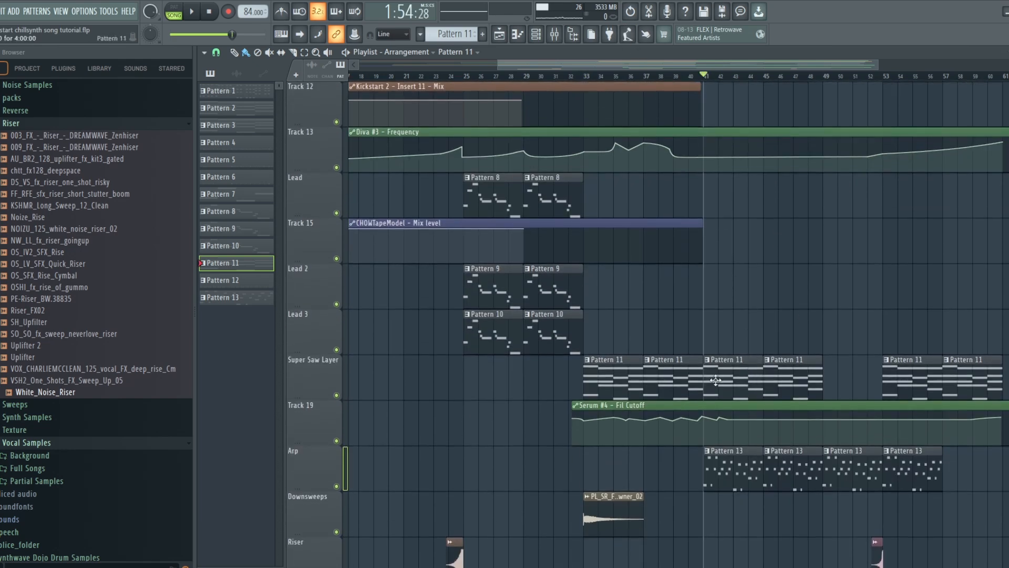
scroll(728, 62, "right", 2)
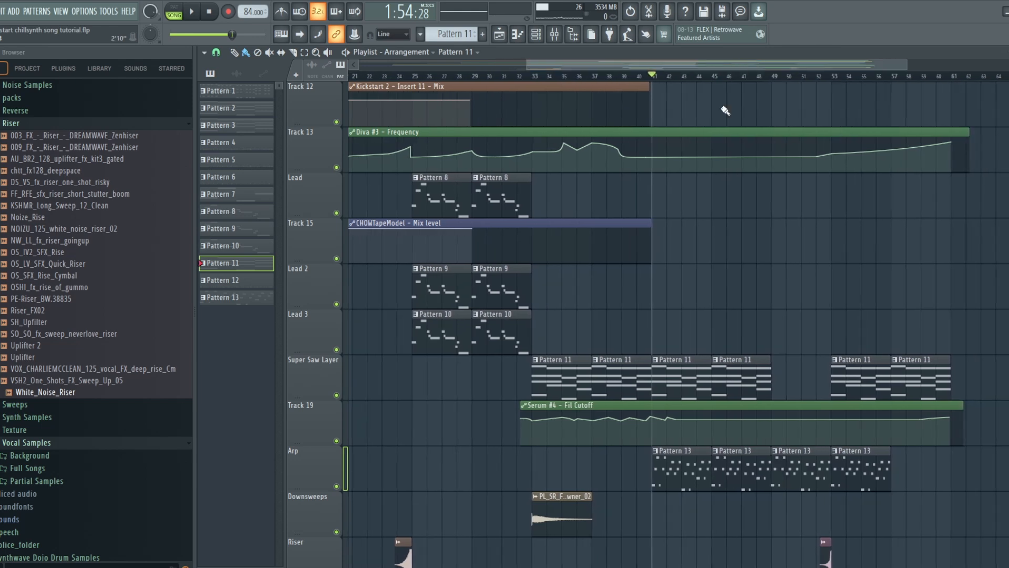
scroll(725, 109, "up", 4)
left_click(709, 77)
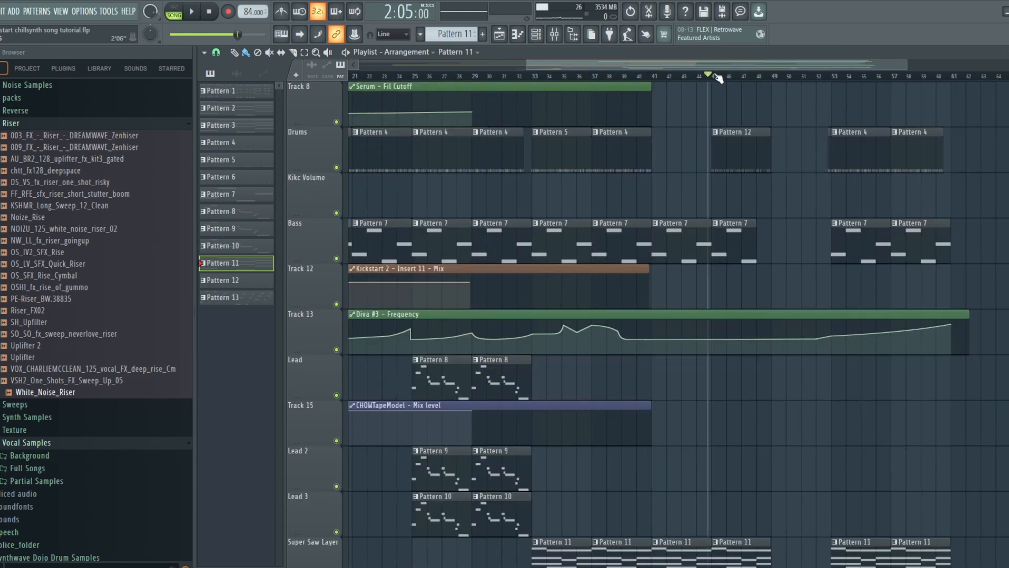
left_click_drag(711, 74, 714, 78)
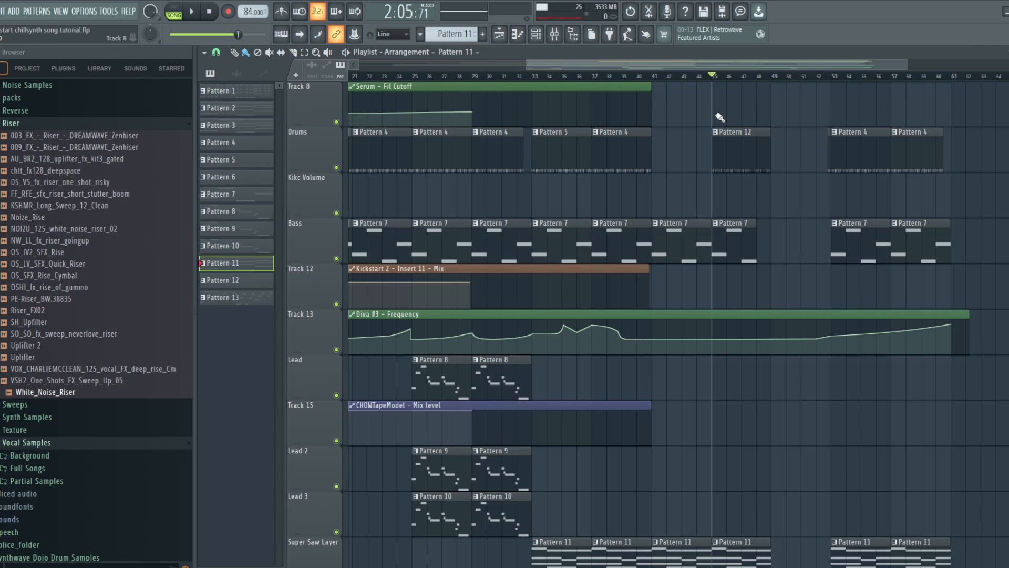
- Solo the Drums track together with the Super Saw Layer and its filter cutoff automation on Track 19
scroll(716, 147, "up", 1)
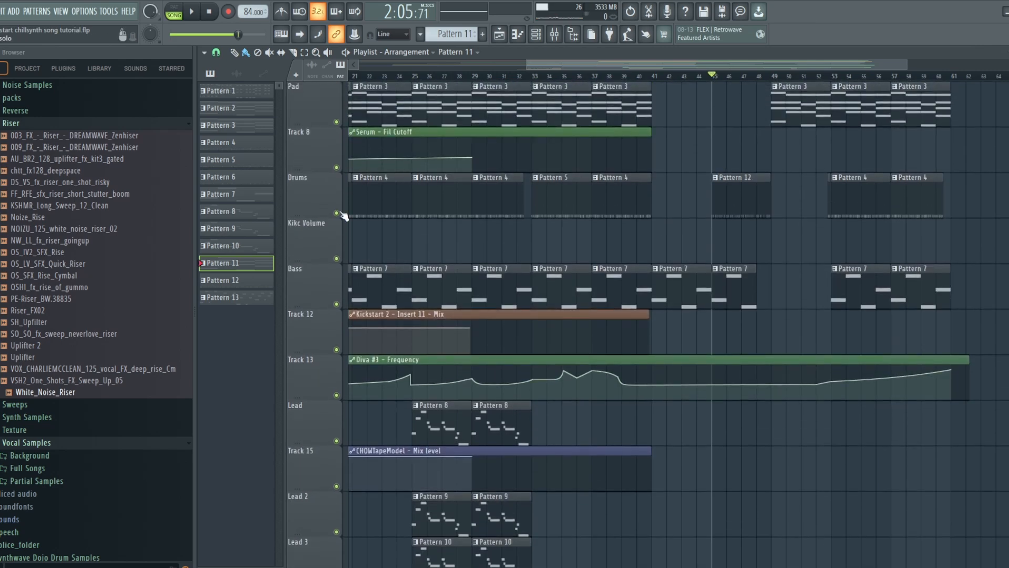
scroll(386, 383, "down", 6)
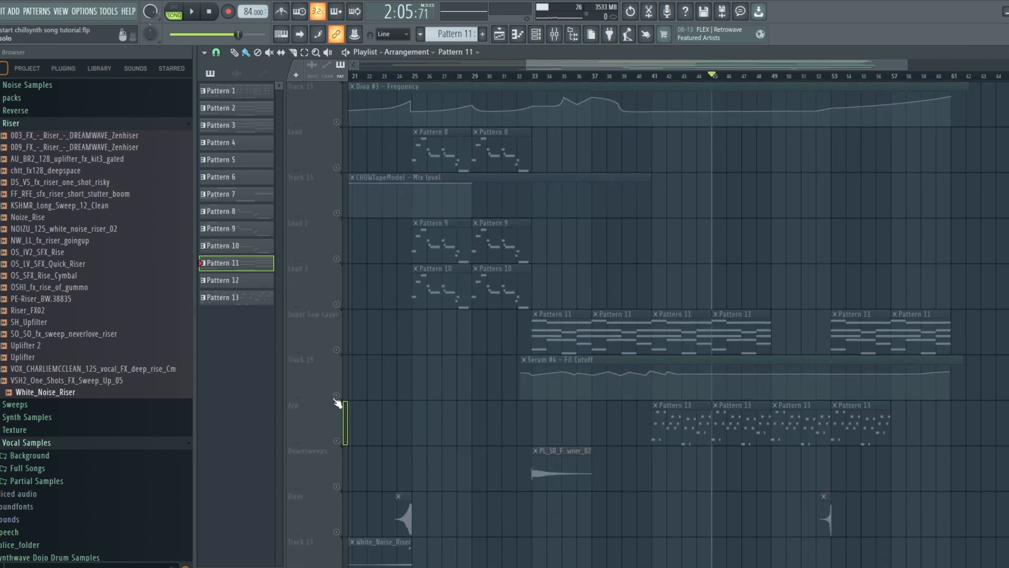
left_click(337, 349)
left_click(337, 395)
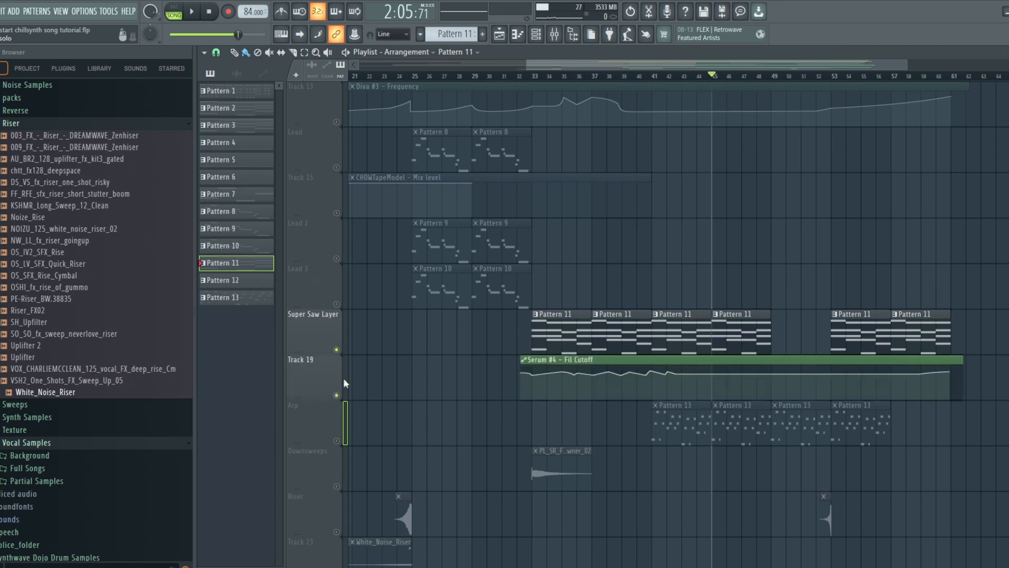
scroll(851, 273, "up", 8)
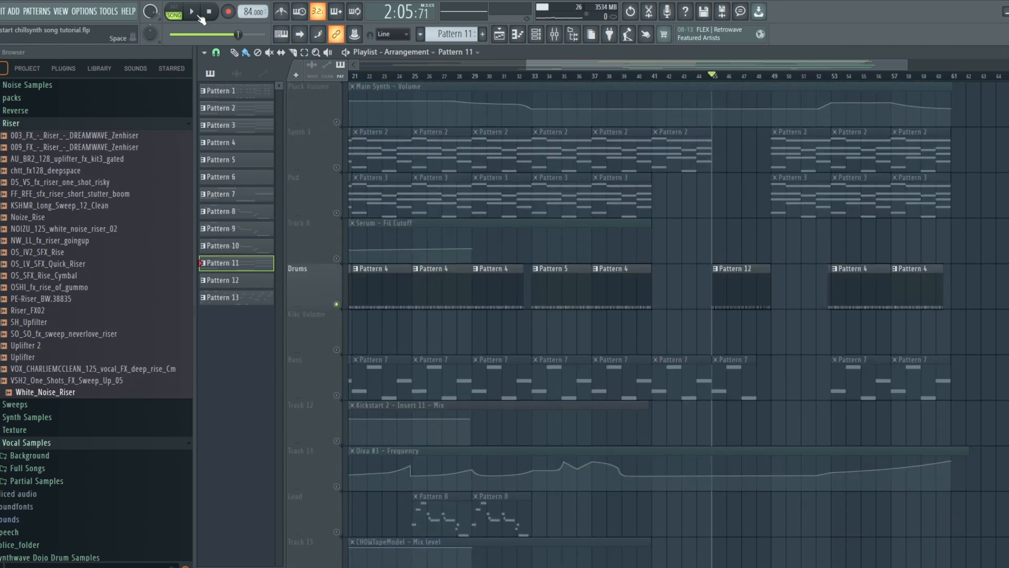
- Play the soloed tracks from bar 45, compare with bar 41, replay from bar 45, and stop
left_click(199, 16)
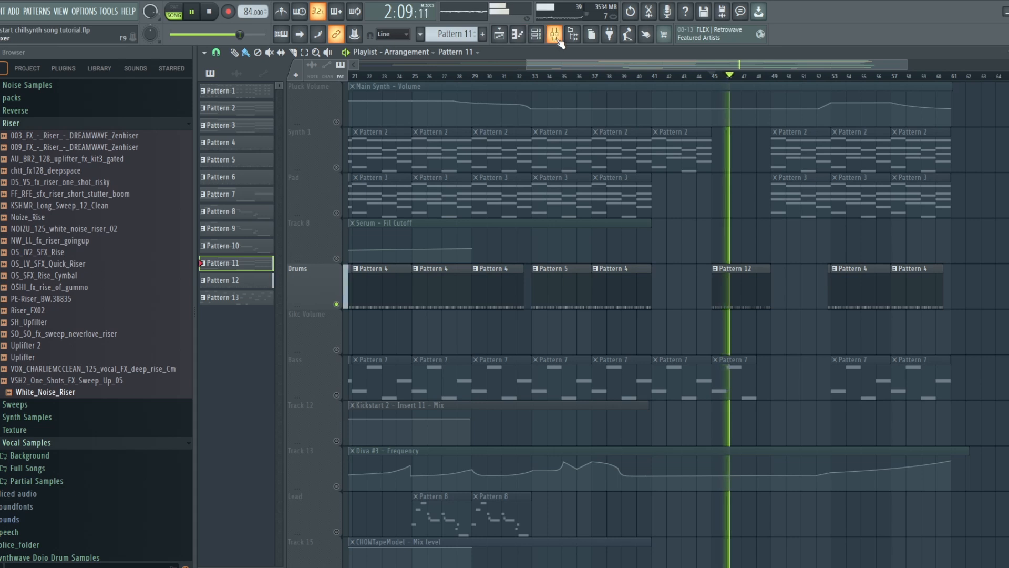
left_click(653, 77)
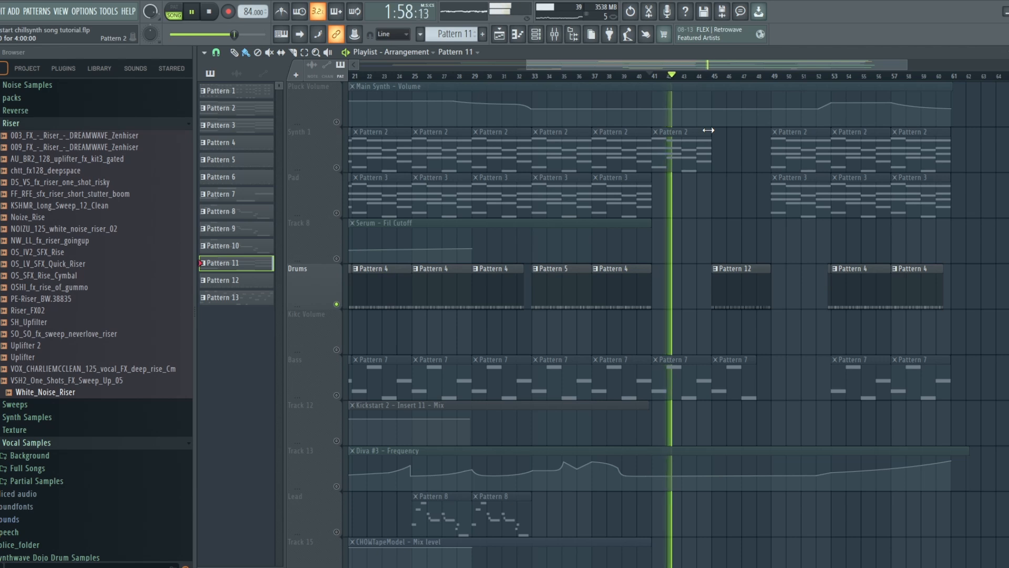
left_click(714, 76)
scroll(799, 197, "down", 5)
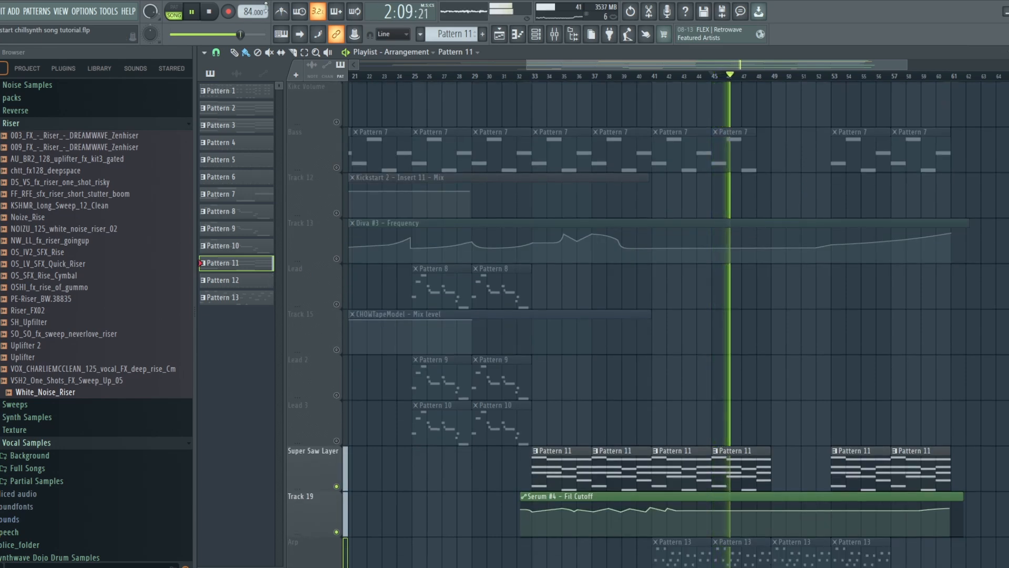
left_click(209, 11)
- Bring up the mixer, select the Master channel, and show the drum channels beside it
scroll(924, 286, "up", 7)
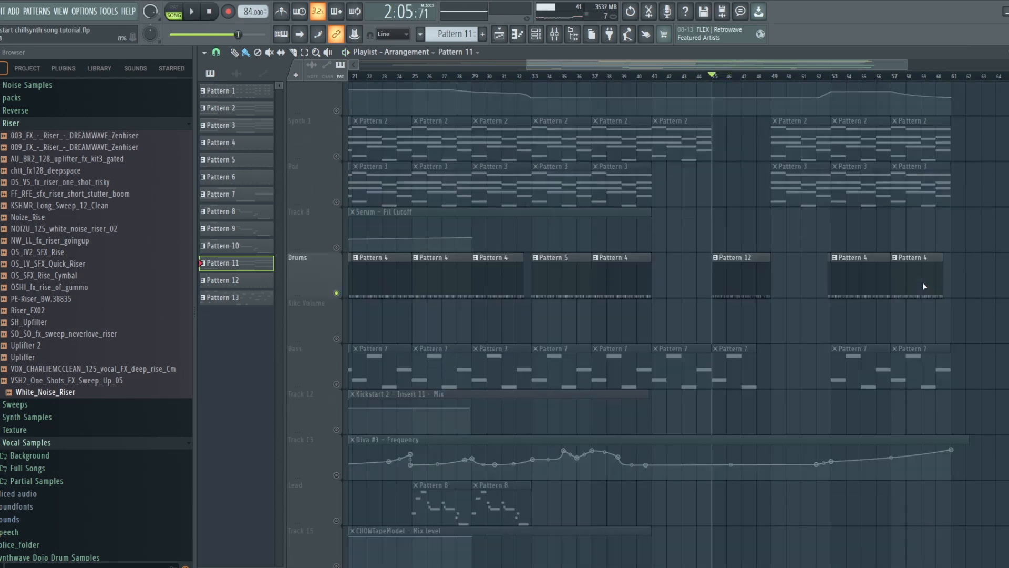
left_click(554, 35)
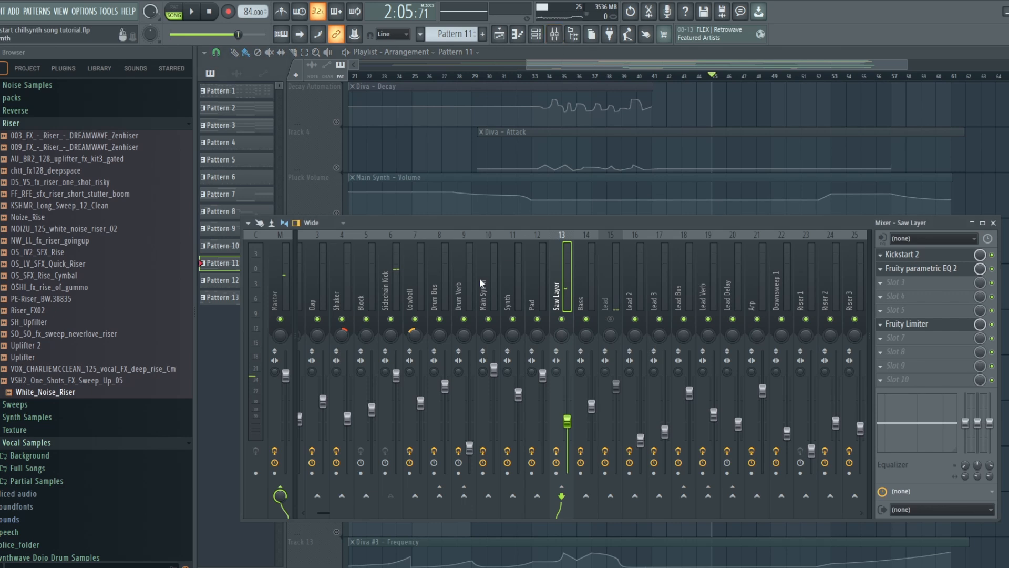
left_click(320, 269)
scroll(320, 268, "up", 3)
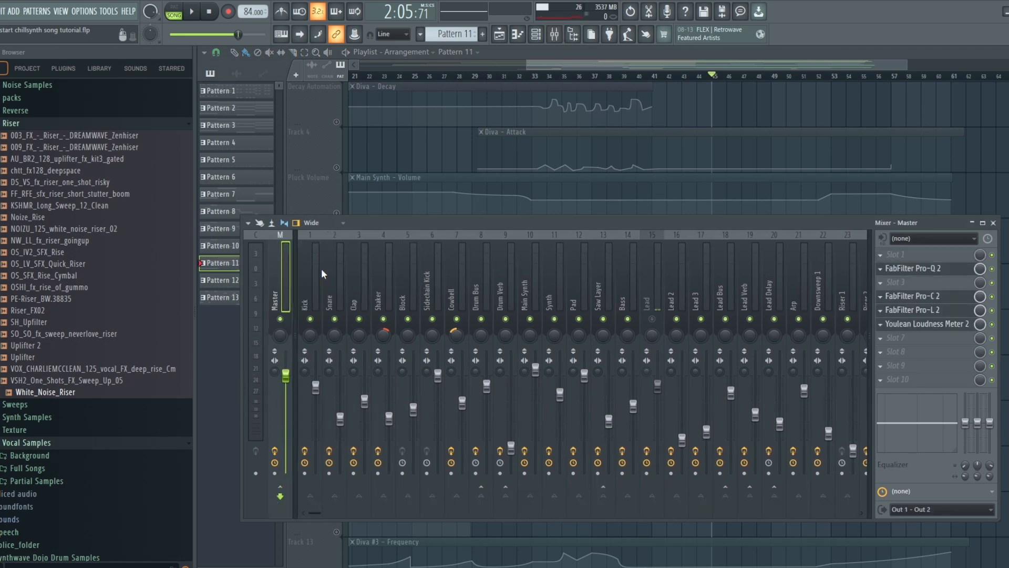
- Select the Sidechain Kick mixer channel and show Pattern 12's kick steps in the channel rack
left_click(424, 279)
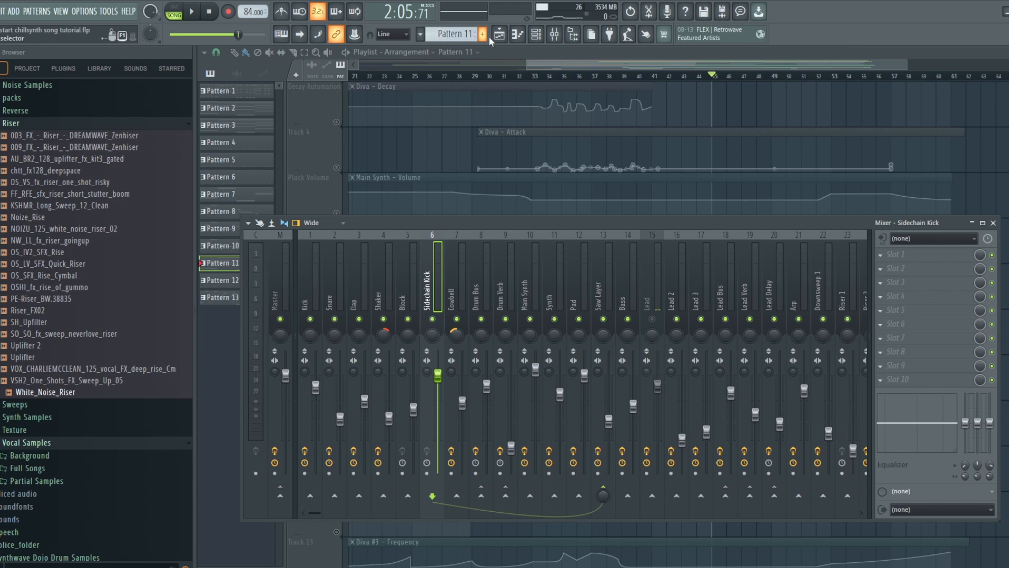
scroll(461, 33, "up", 1)
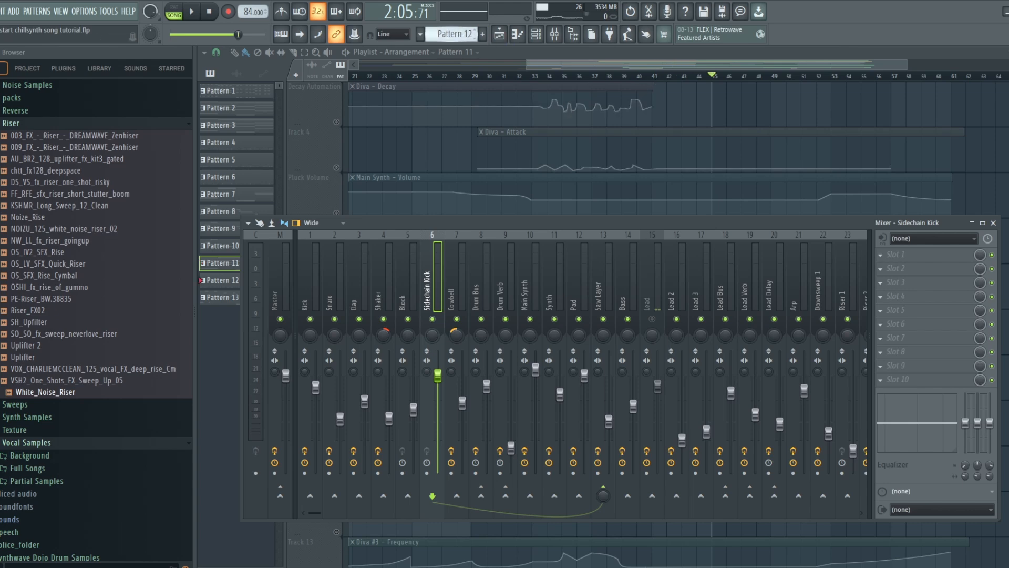
key("F6")
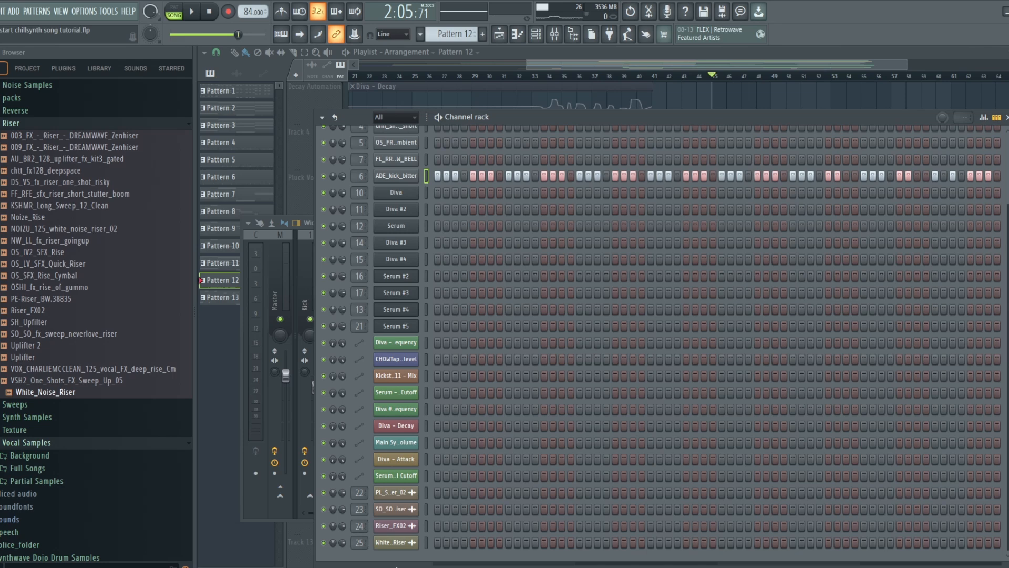
- Return to the mixer and open the Fruity Limiter on the Saw Layer channel
left_click(554, 34)
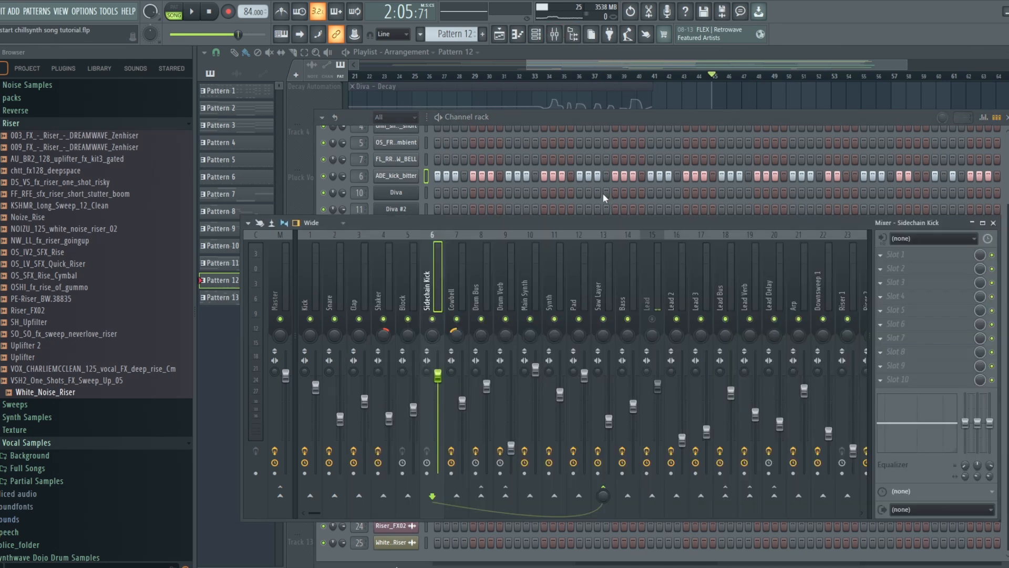
left_click(601, 291)
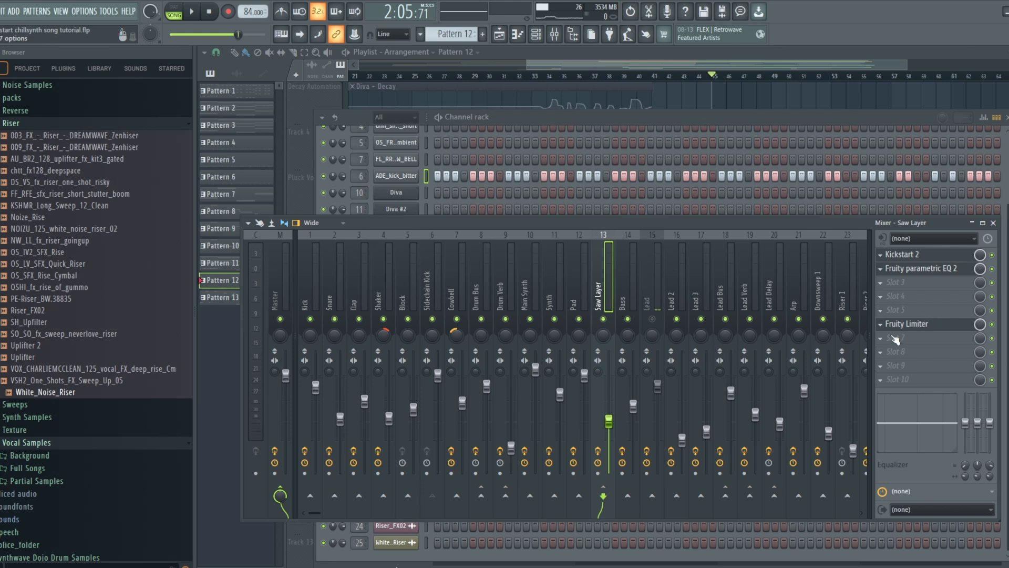
left_click(907, 325)
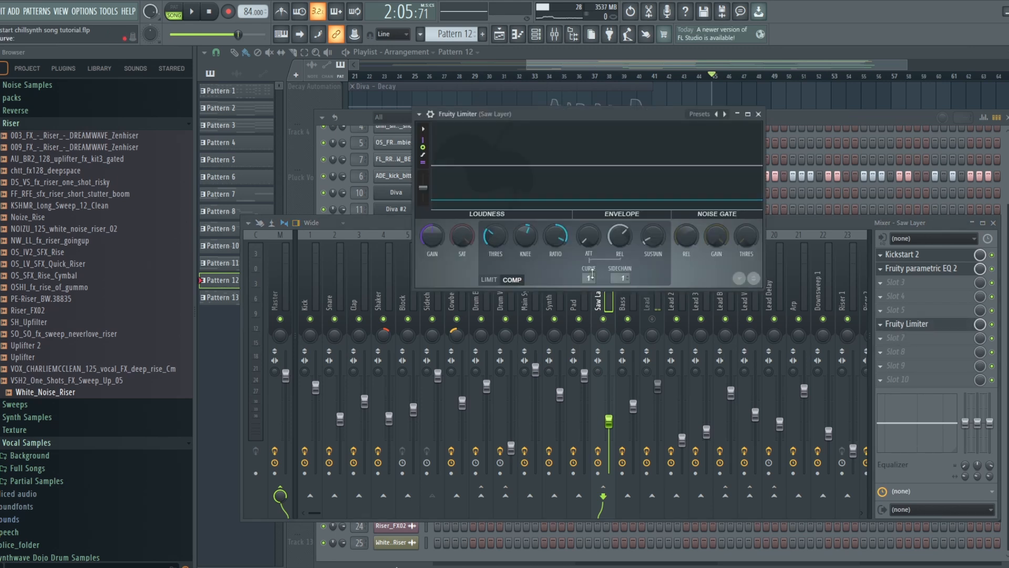
- Play the song to watch the limiter's sidechain ducking, stop, and reselect the Sidechain Kick mixer channel
left_click(193, 12)
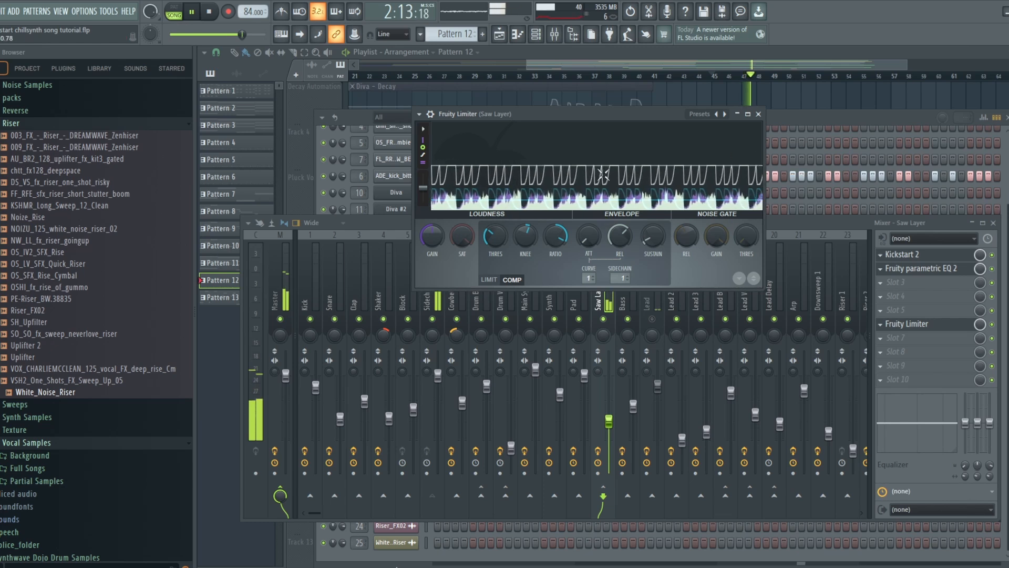
left_click(209, 12)
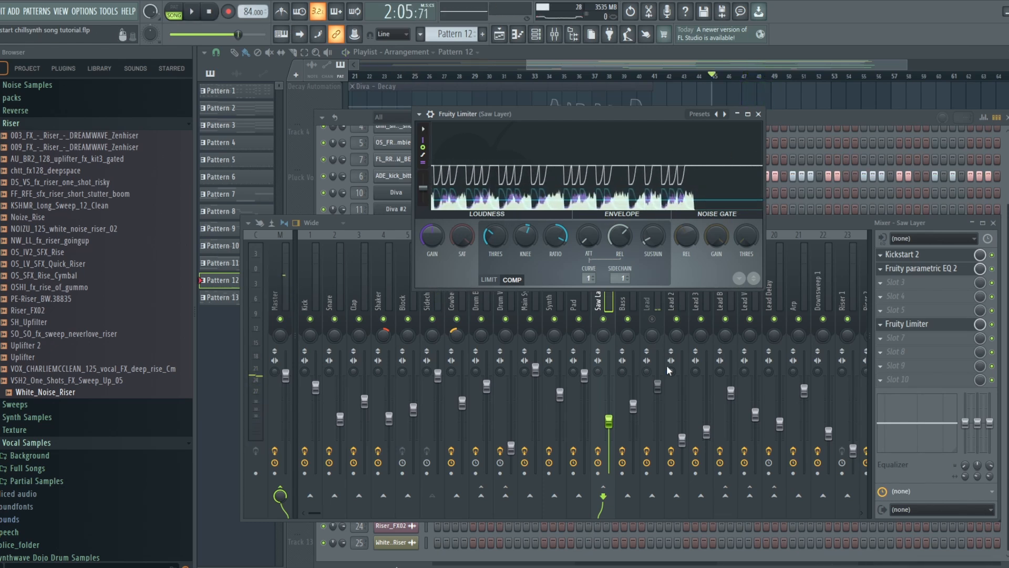
left_click(824, 221)
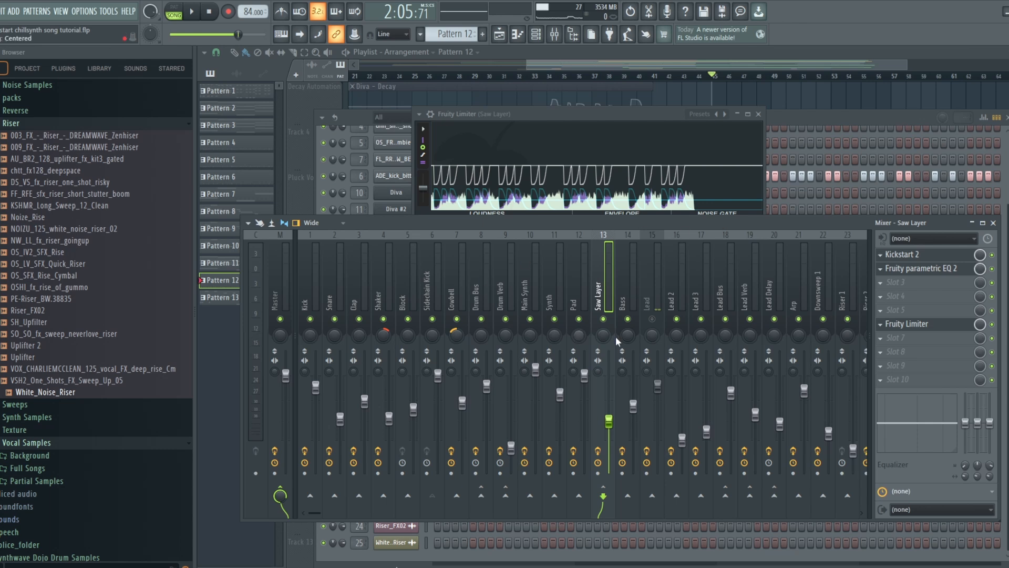
left_click(440, 283)
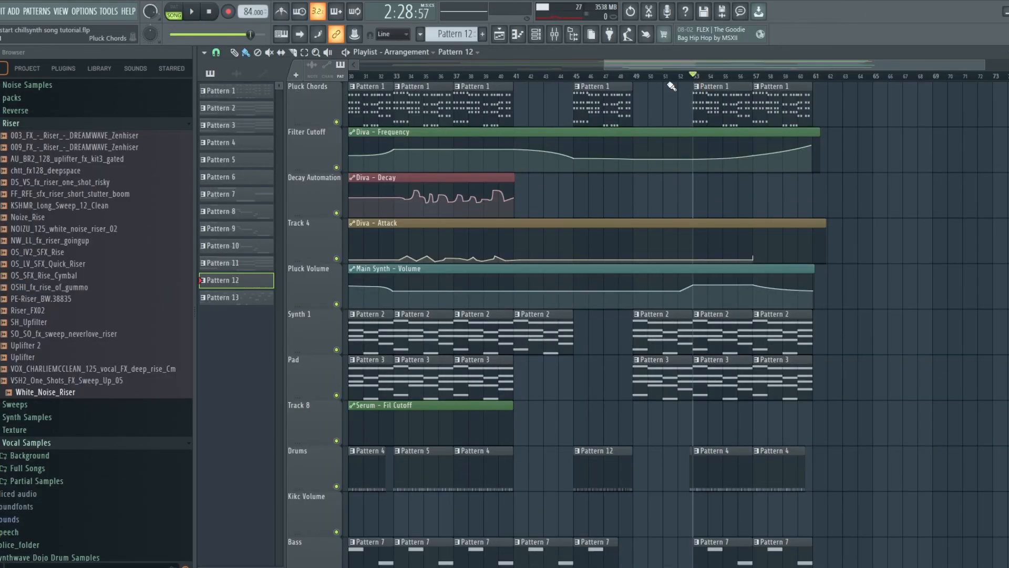
- Set the song position just before bar 53 and examine the tracks and automation of the final section
left_click(687, 76)
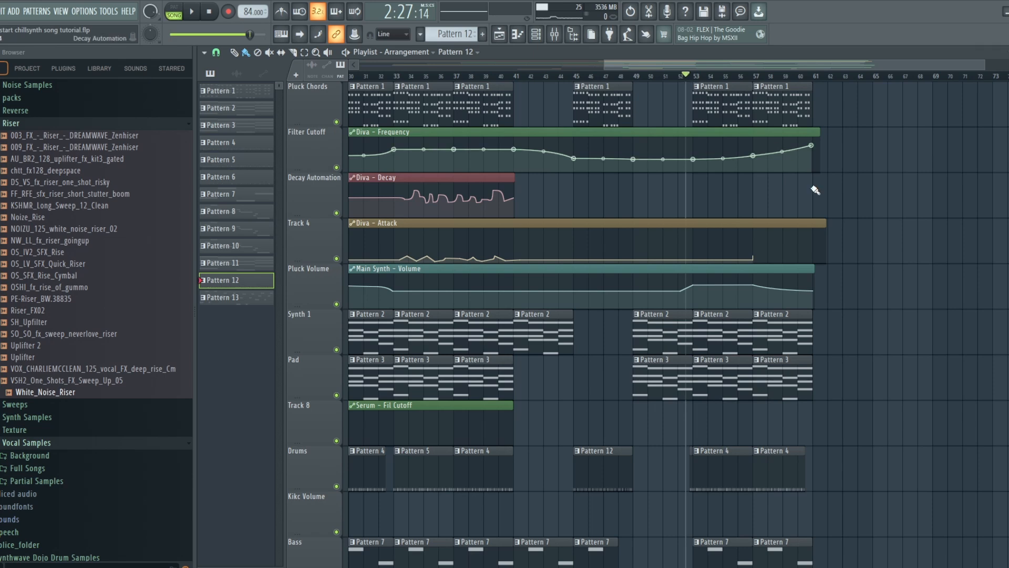
scroll(900, 307, "down", 4)
scroll(900, 307, "up", 4)
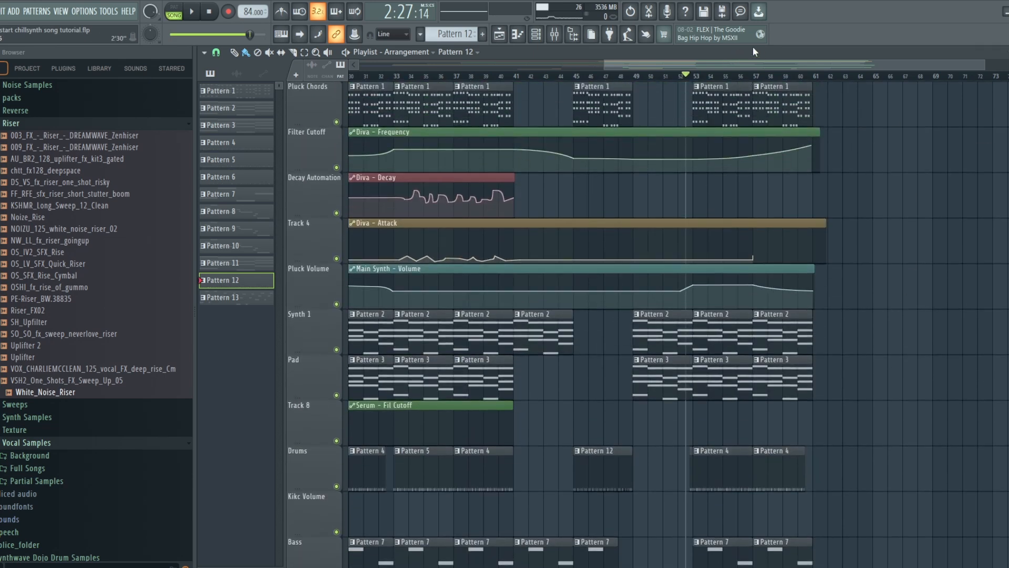
left_click_drag(785, 63, 759, 71)
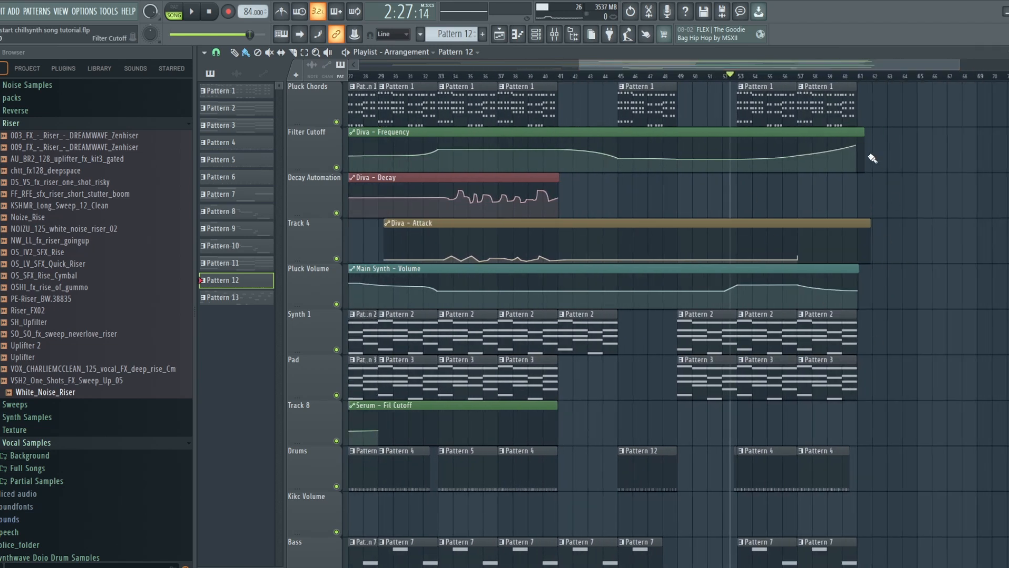
mouse_move(844, 261)
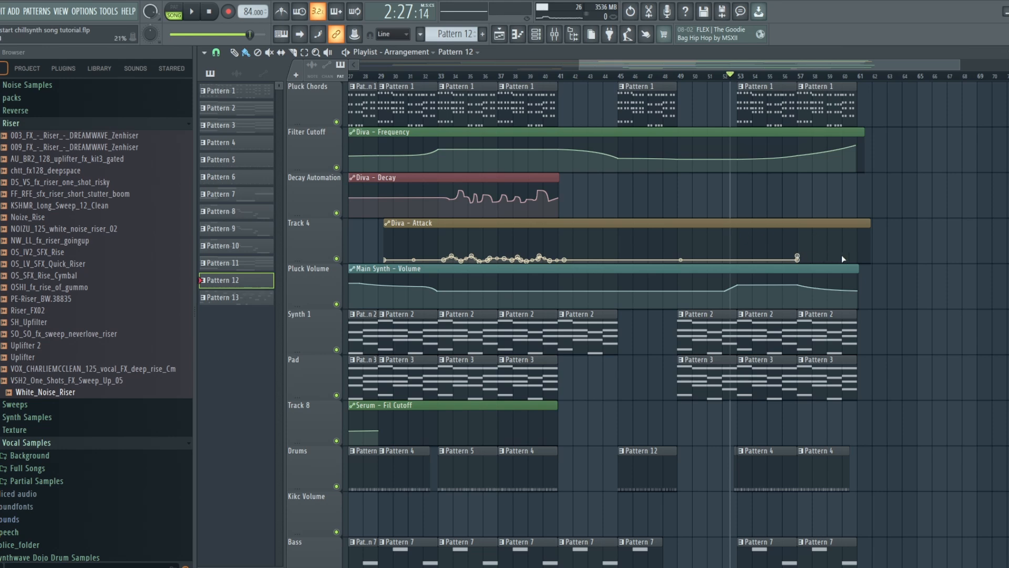
scroll(857, 259, "down", 4)
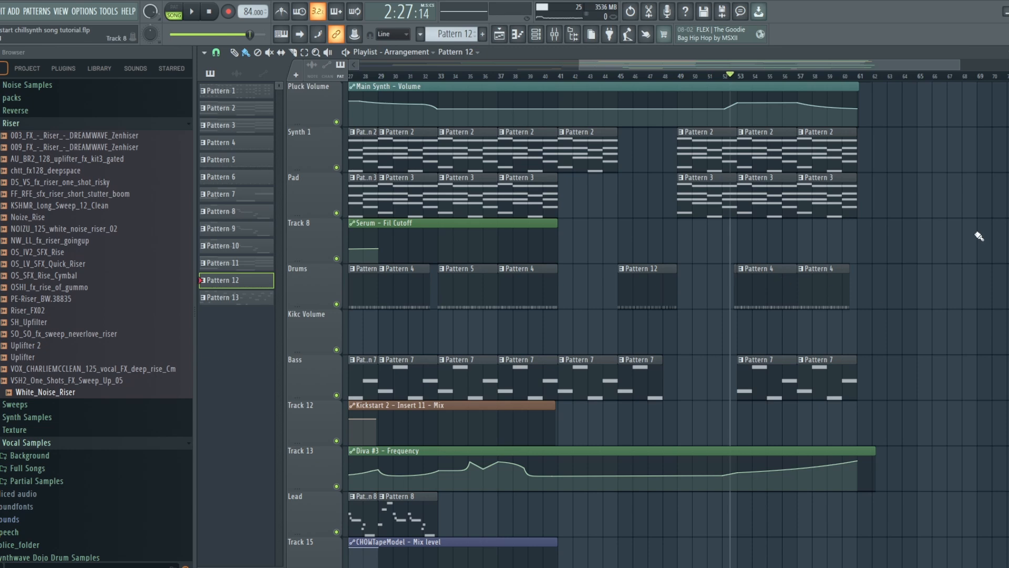
scroll(985, 361, "up", 4)
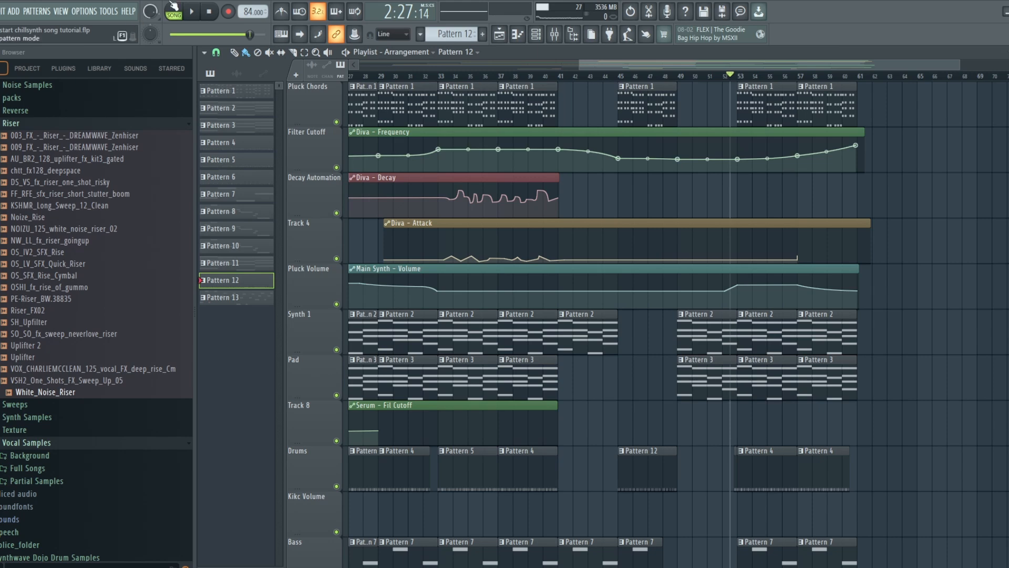
- Play the final section from just before bar 53 with the mixer shown, hide the mixer, and stop playback
left_click(554, 35)
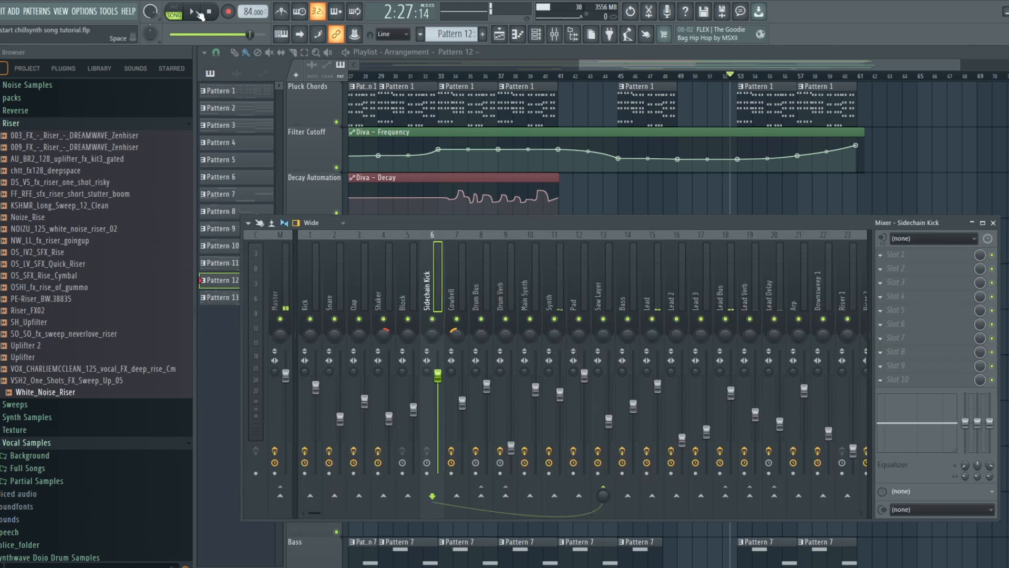
left_click(196, 12)
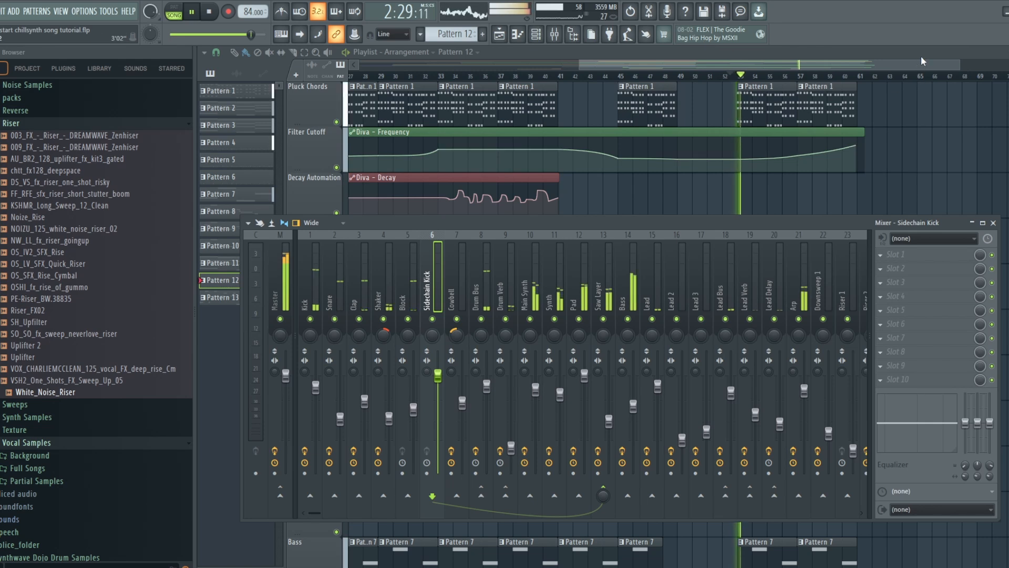
key("F9")
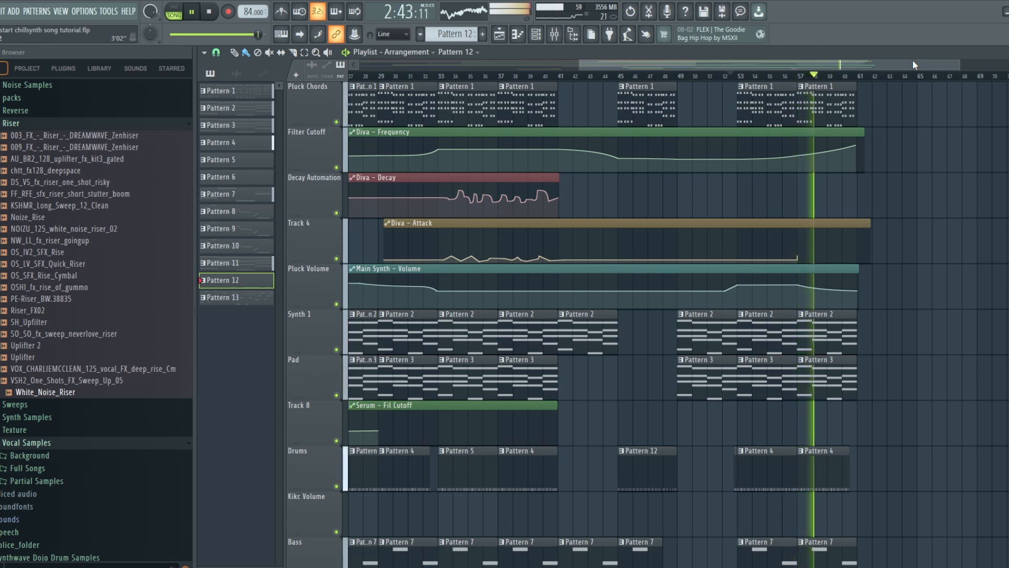
left_click(210, 12)
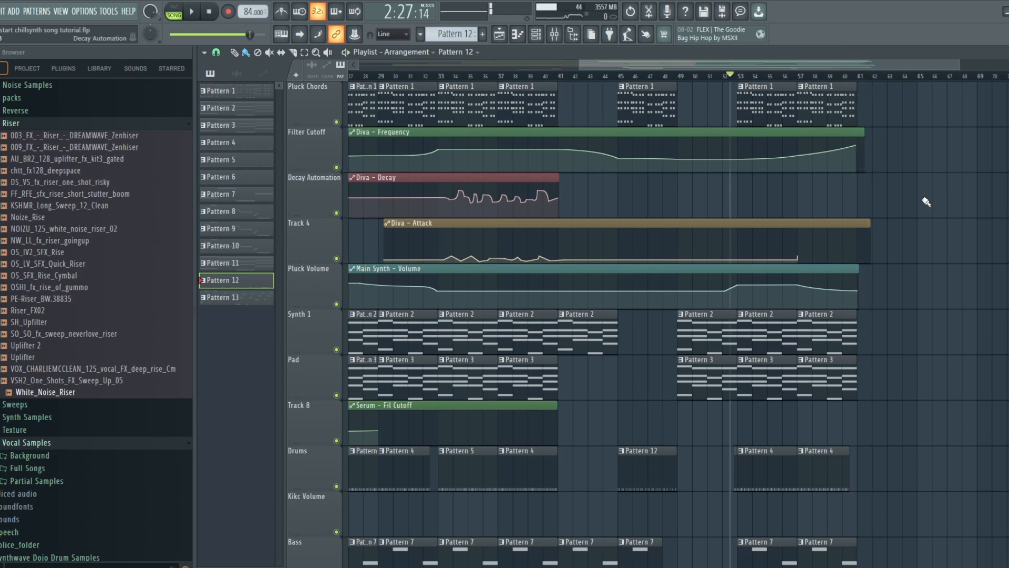
- Examine the playlist from Pluck Chords down to the riser tracks, comparing the final section with the earlier bars
scroll(969, 248, "left", 3)
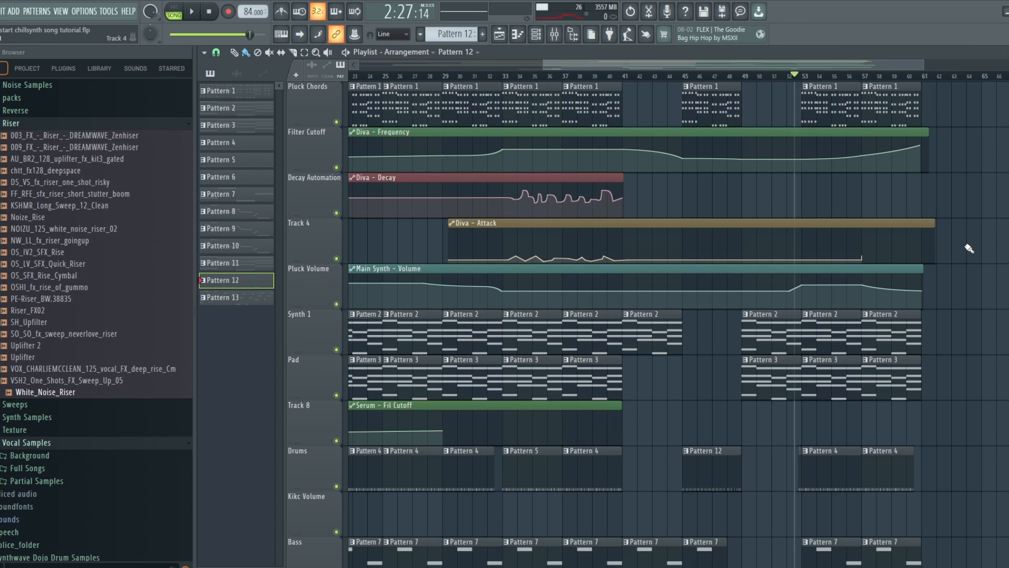
scroll(927, 334, "down", 10)
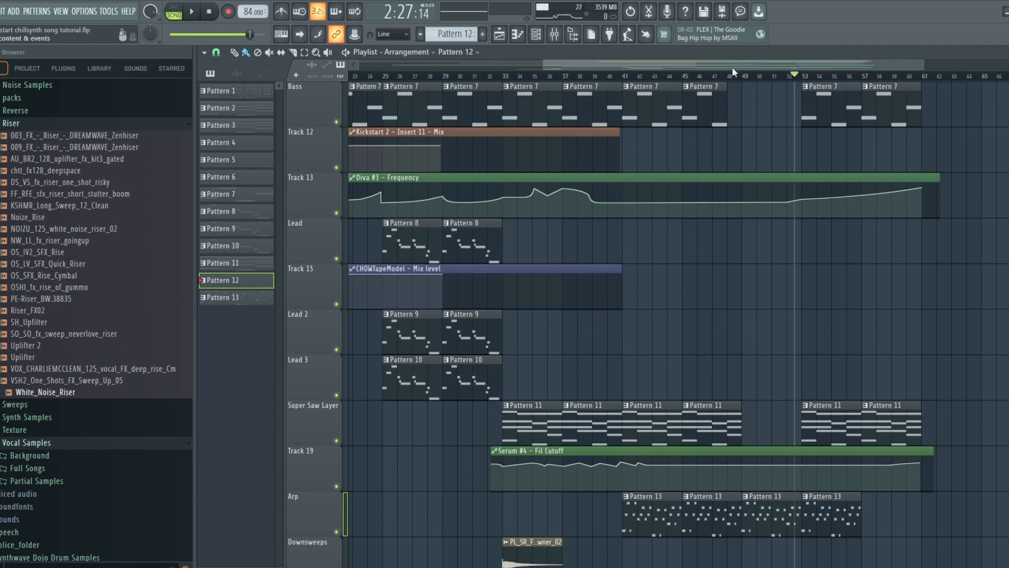
left_click_drag(734, 67, 690, 71)
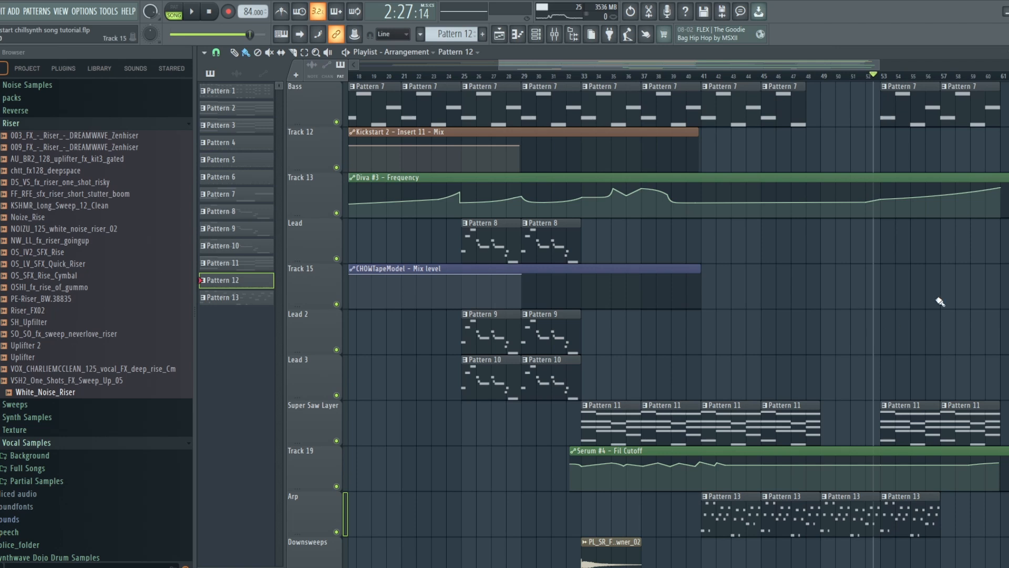
scroll(984, 325, "down", 1)
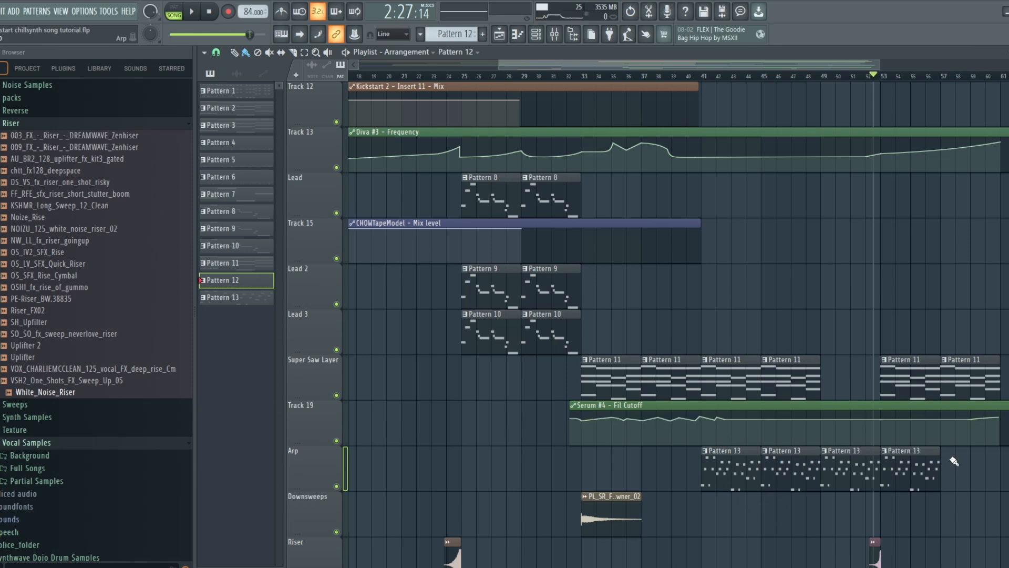
scroll(954, 461, "up", 3)
scroll(899, 361, "down", 1)
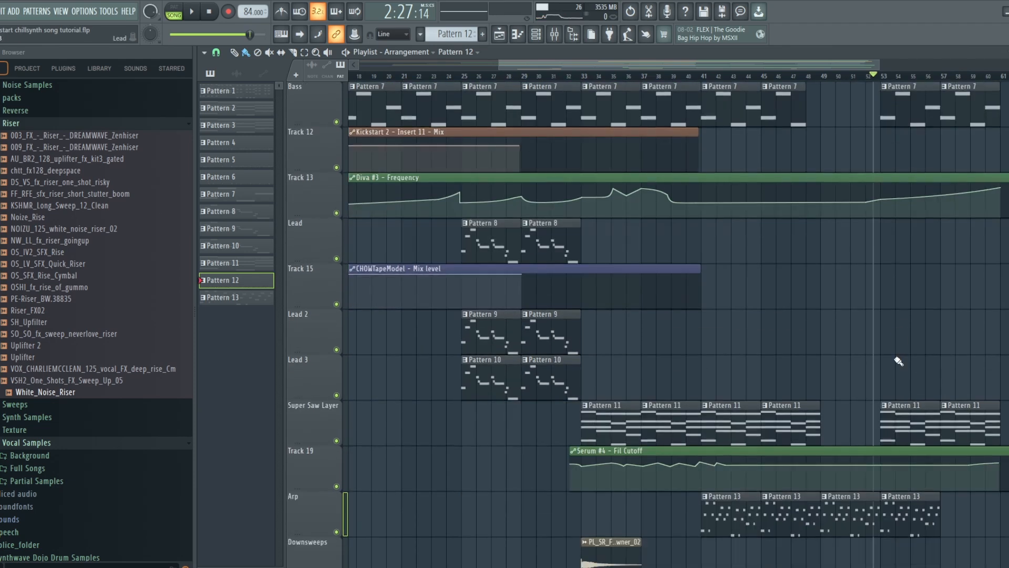
scroll(899, 362, "down", 2)
scroll(899, 361, "up", 6)
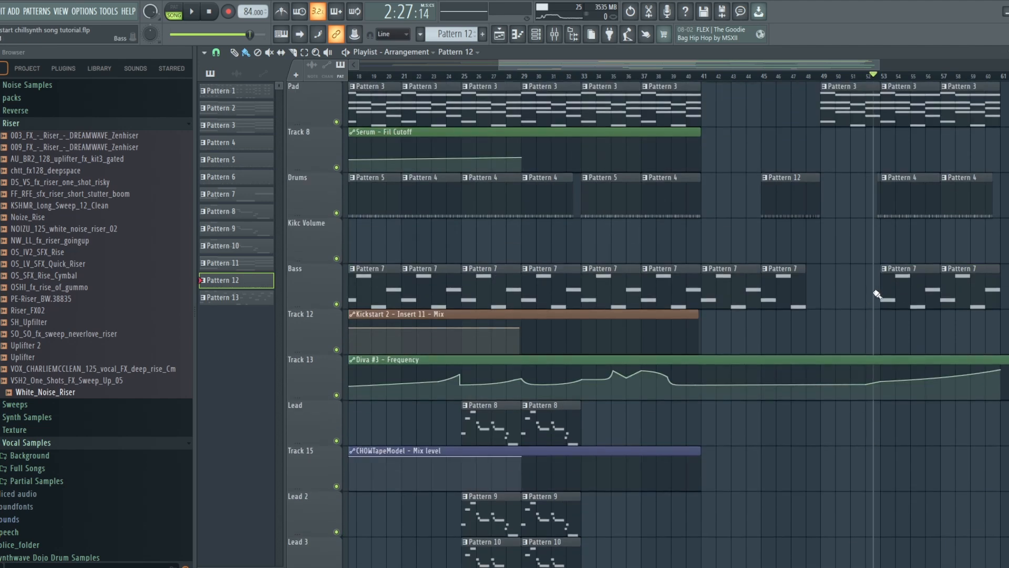
scroll(923, 283, "up", 5)
scroll(922, 280, "down", 13)
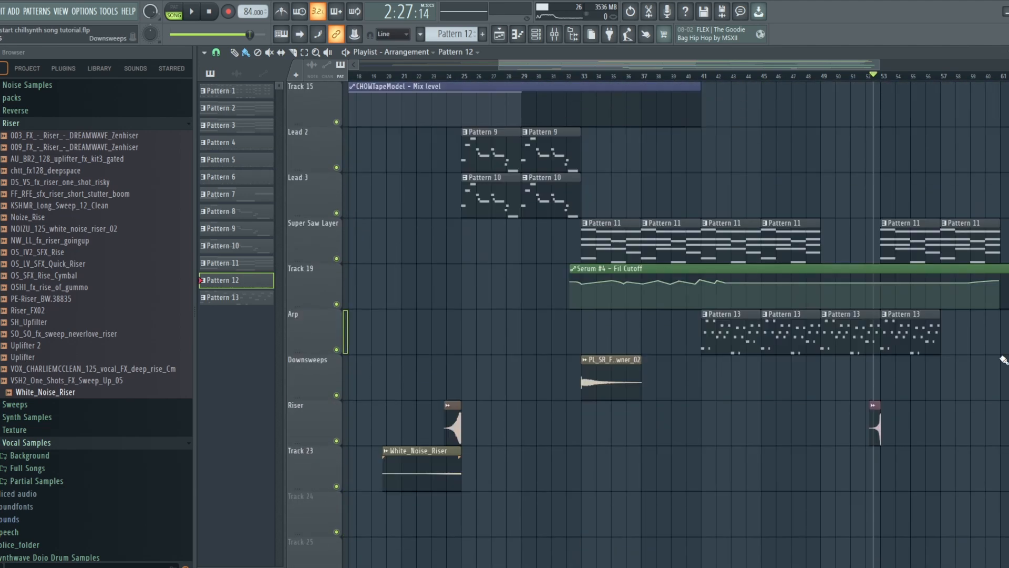
scroll(985, 374, "up", 14)
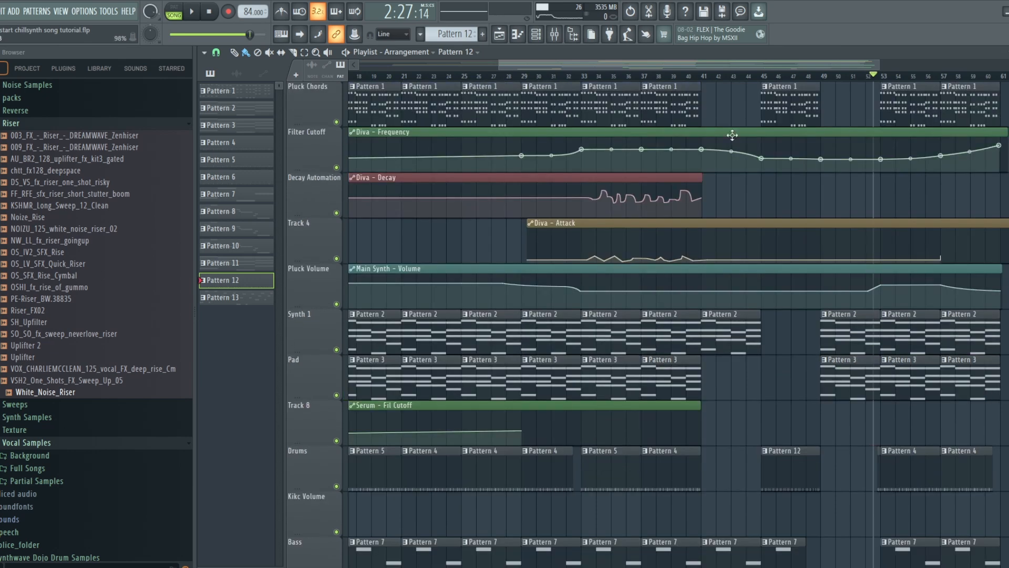